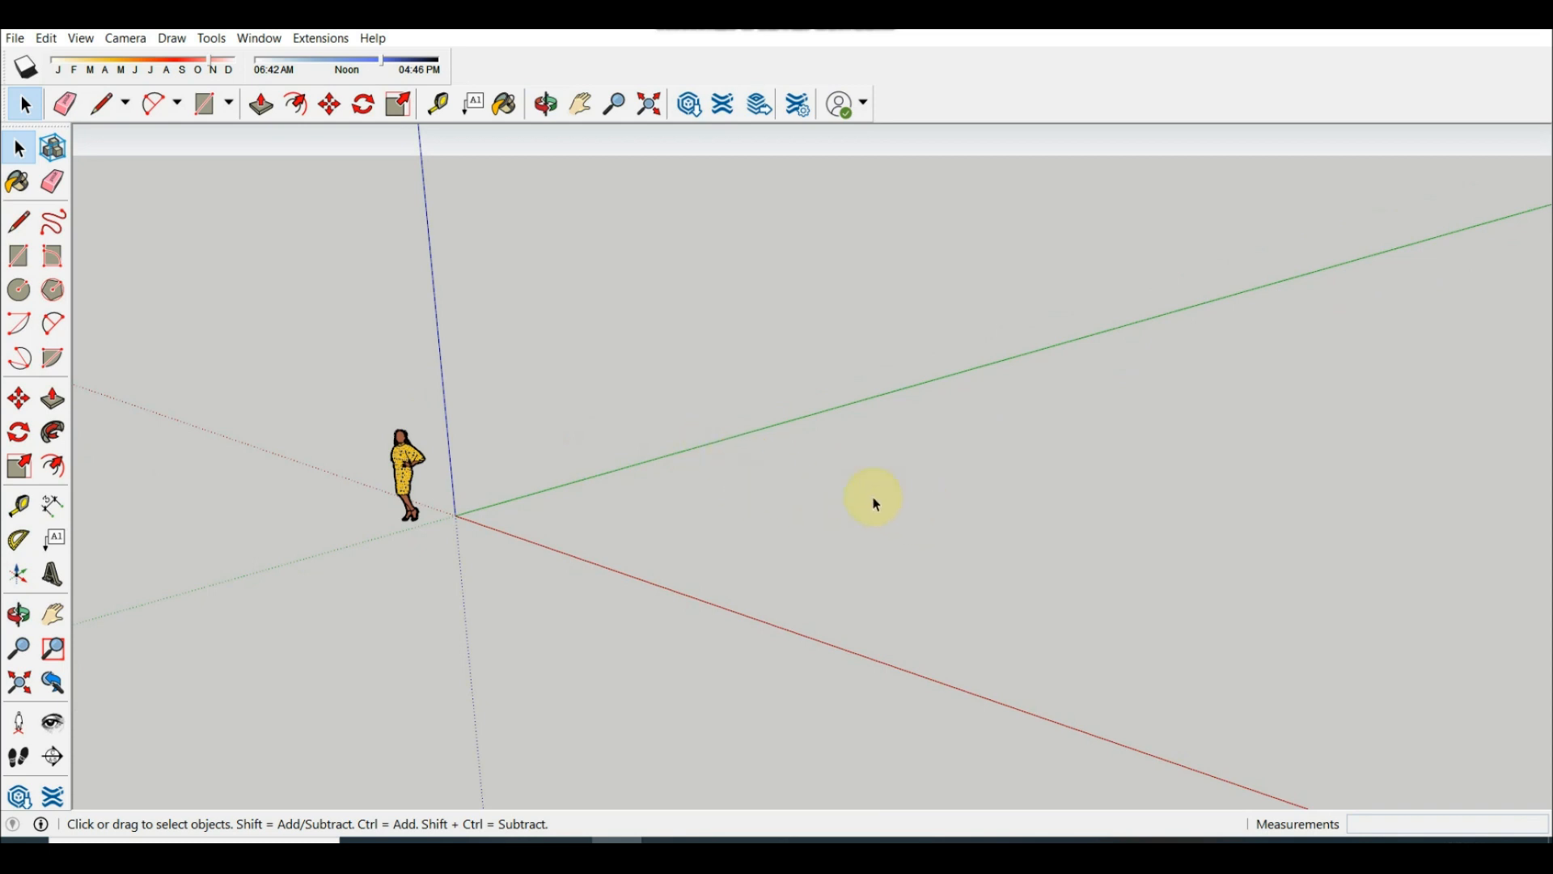
Open the Extension Warehouse and browse its featured extensions, top extensions and top developers
click(264, 42)
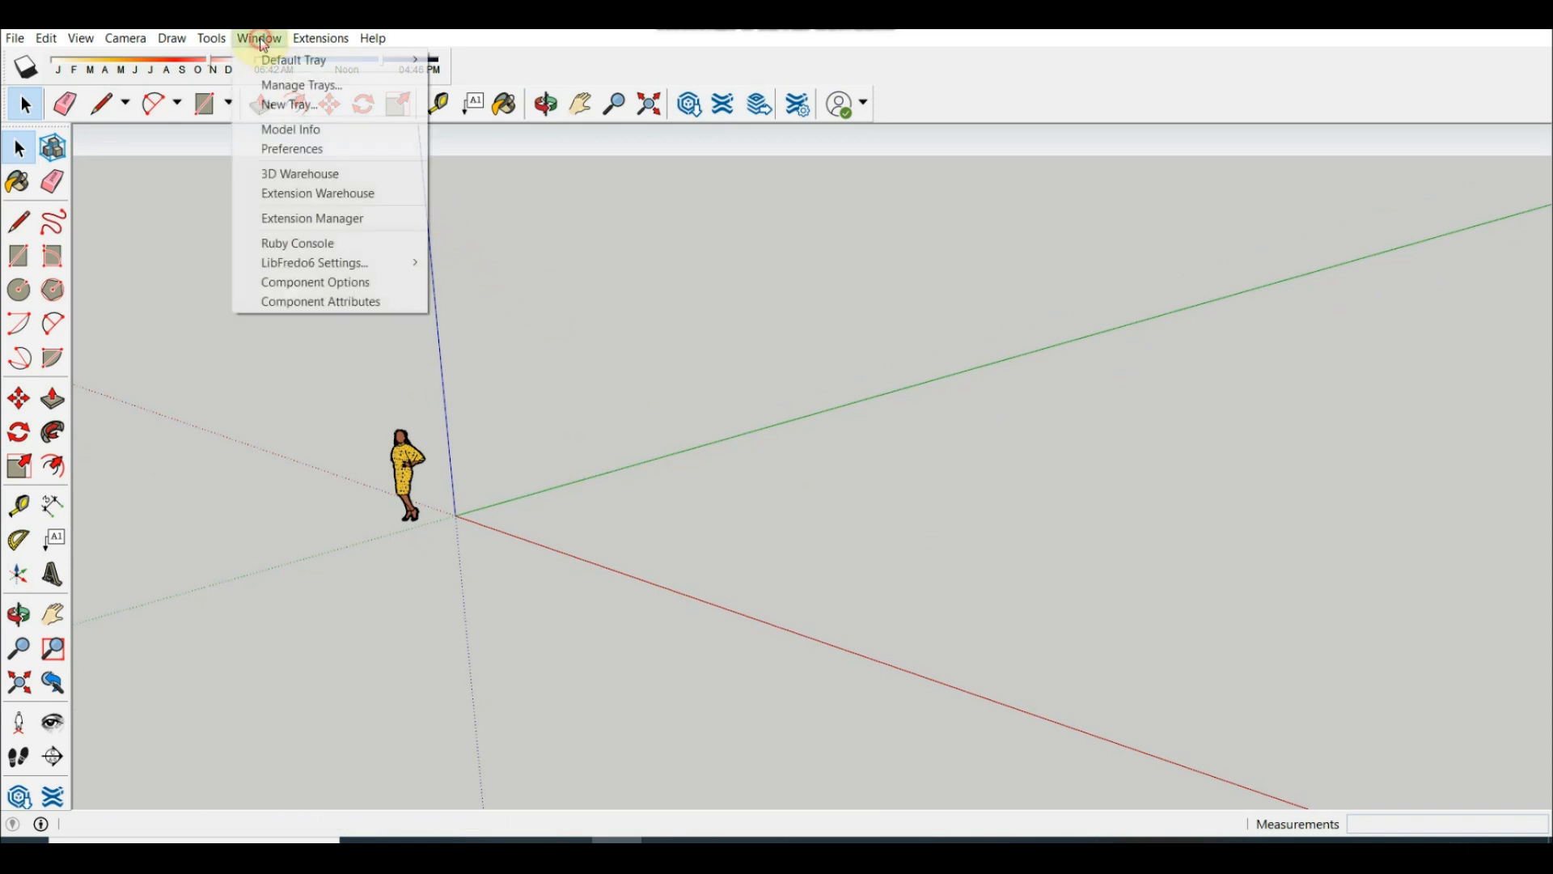
click(358, 196)
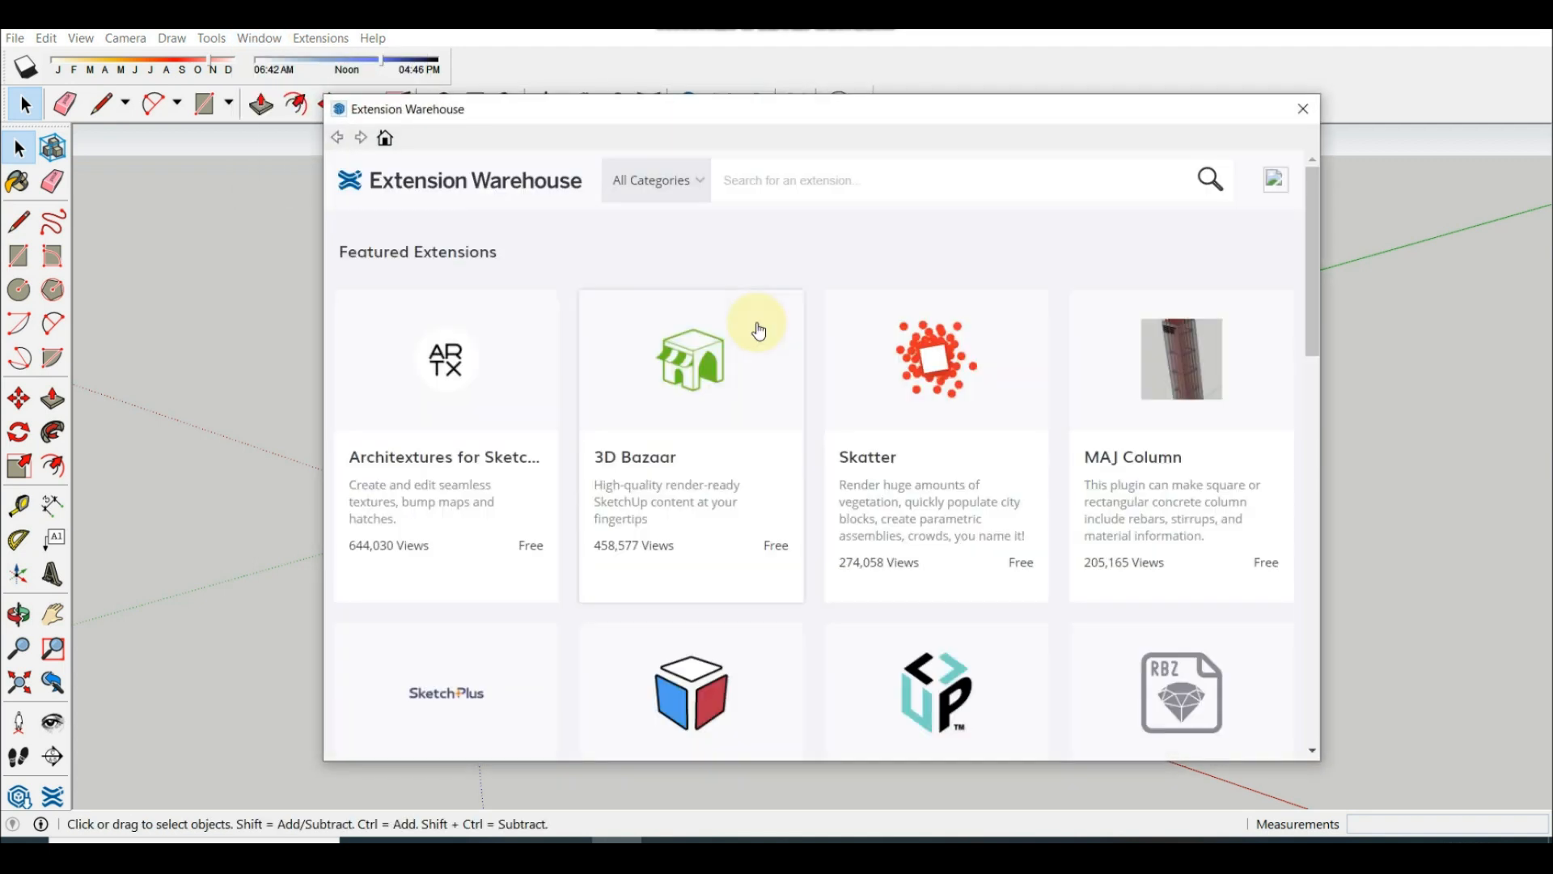
scroll(758, 330, down, 3)
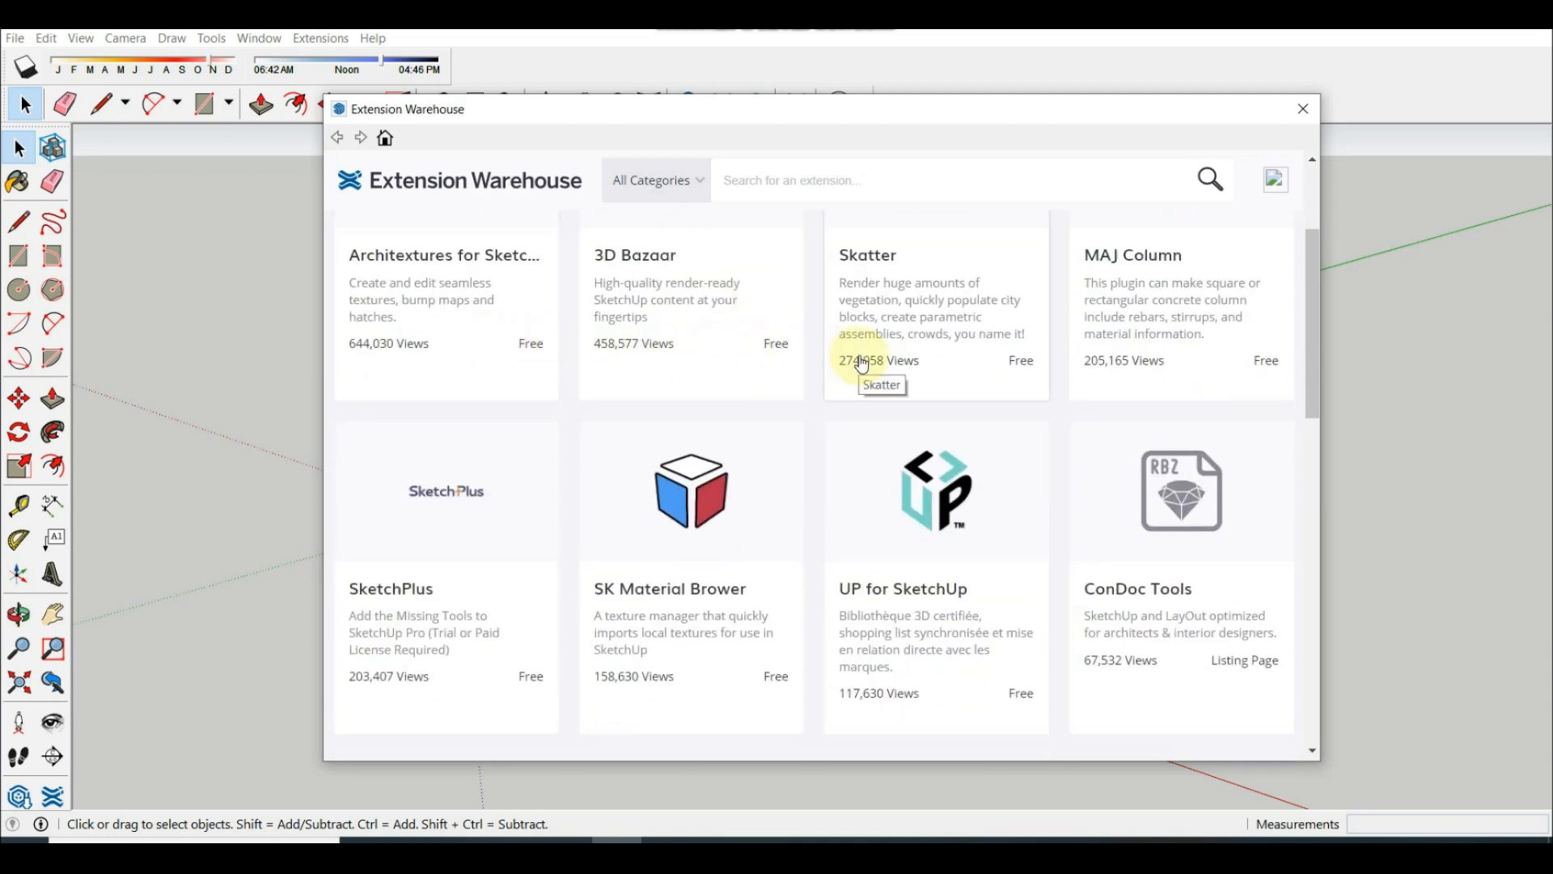
scroll(782, 390, down, 10)
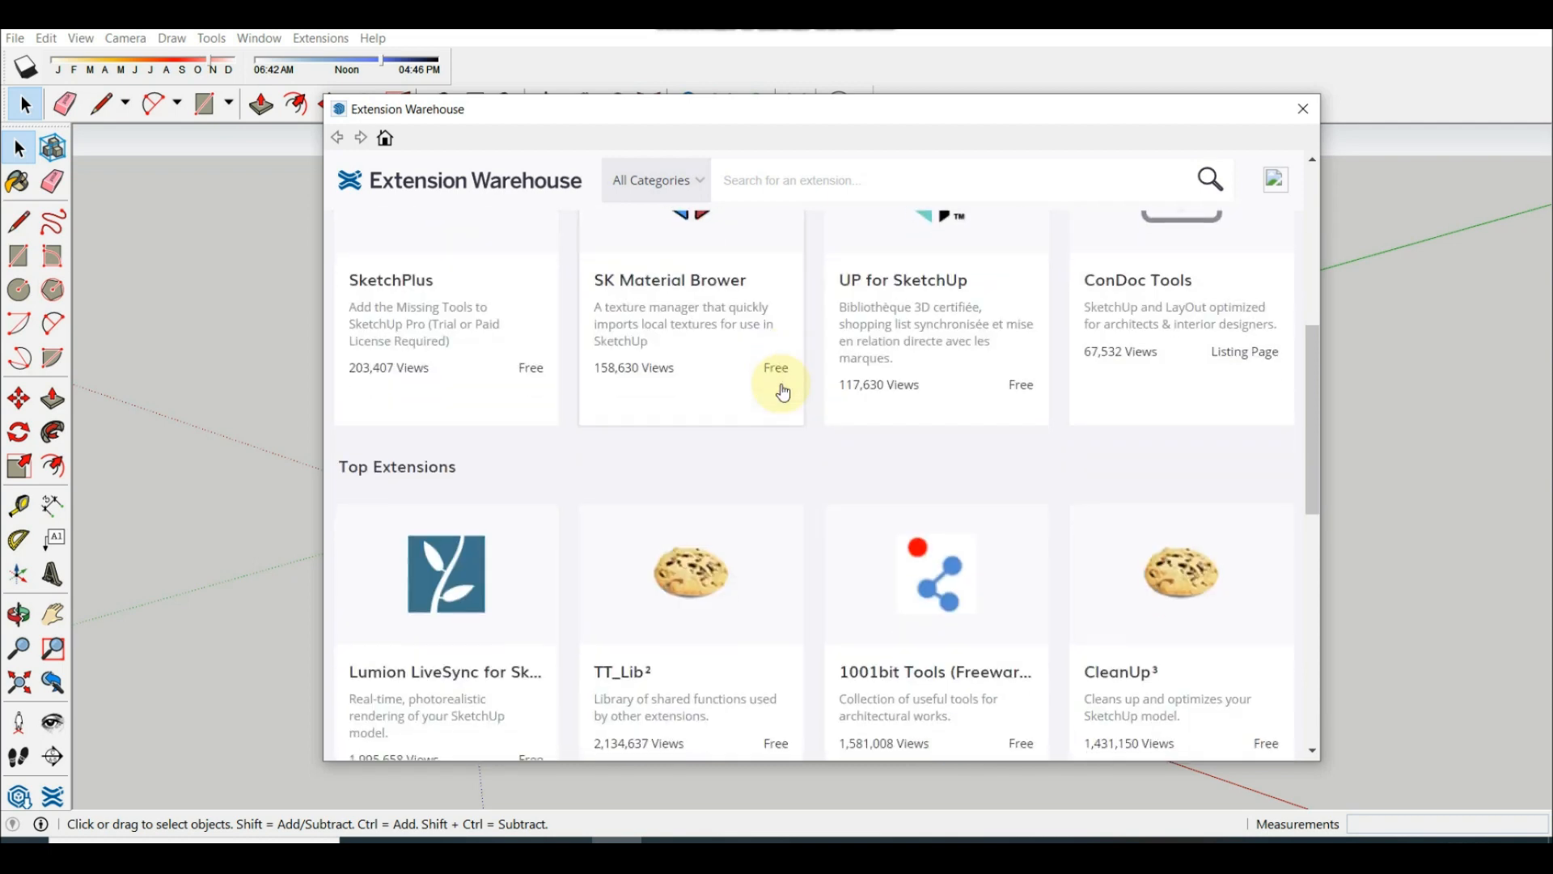
scroll(783, 393, down, 5)
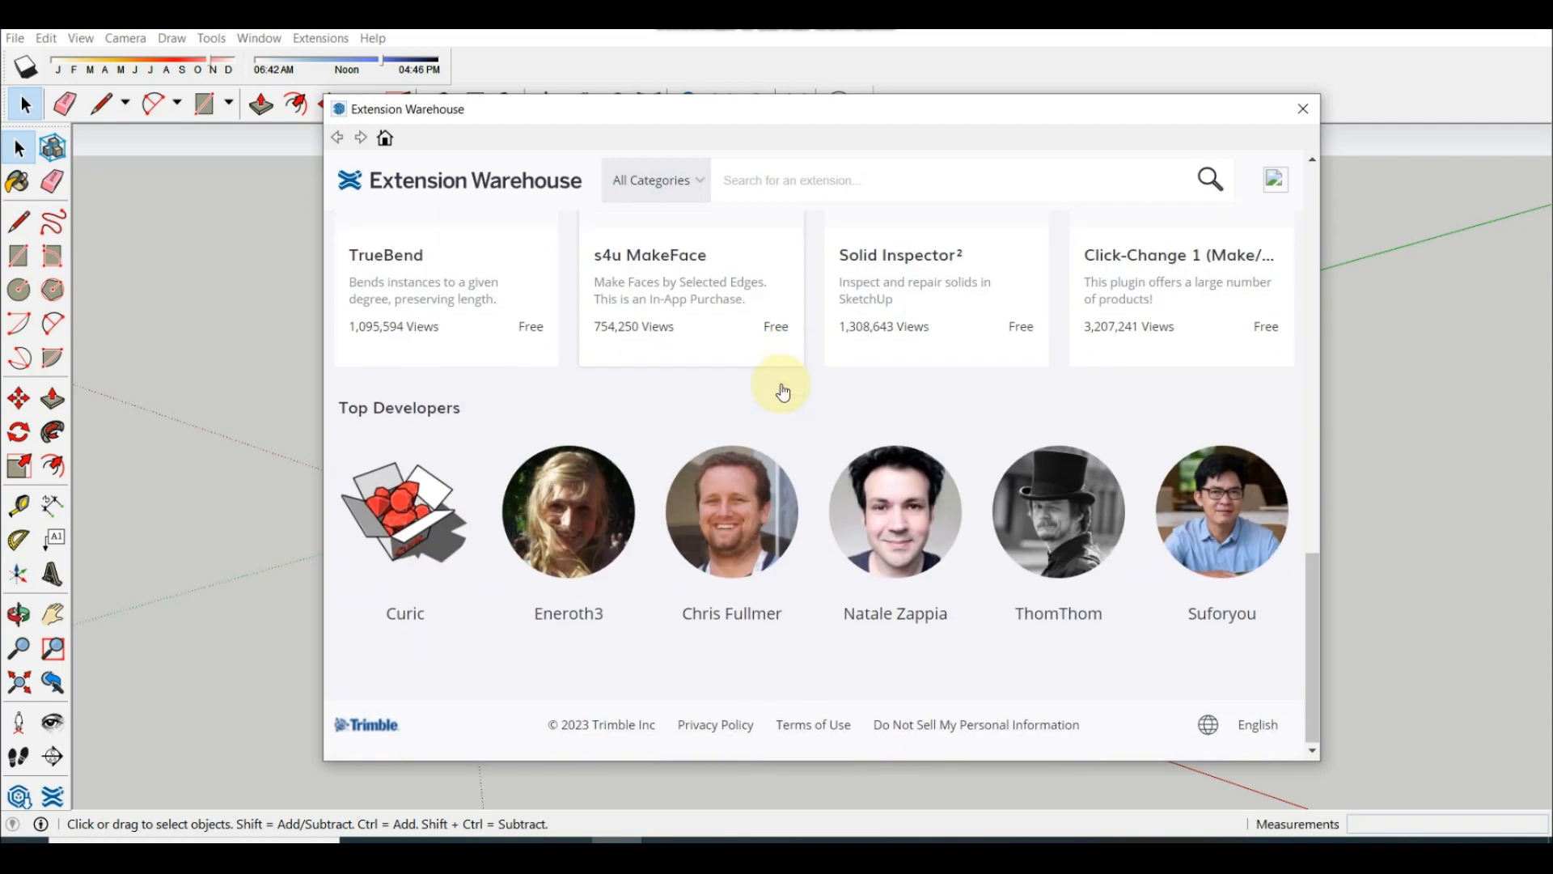
scroll(783, 392, up, 15)
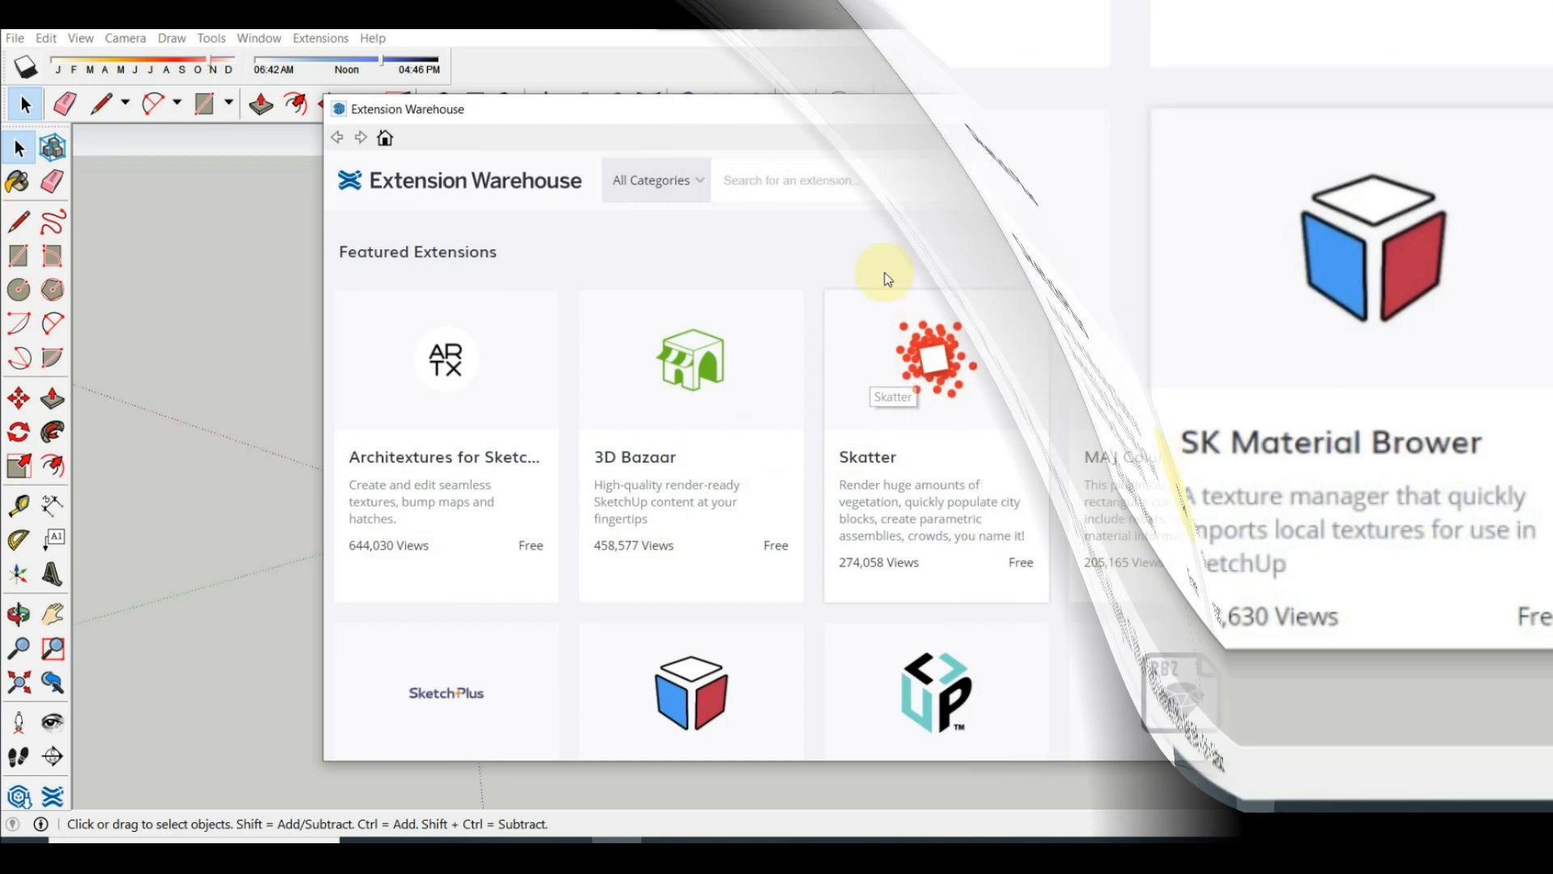
Search the Extension Warehouse for "Opencutlist" and open the OpenCutList extension's page
click(841, 170)
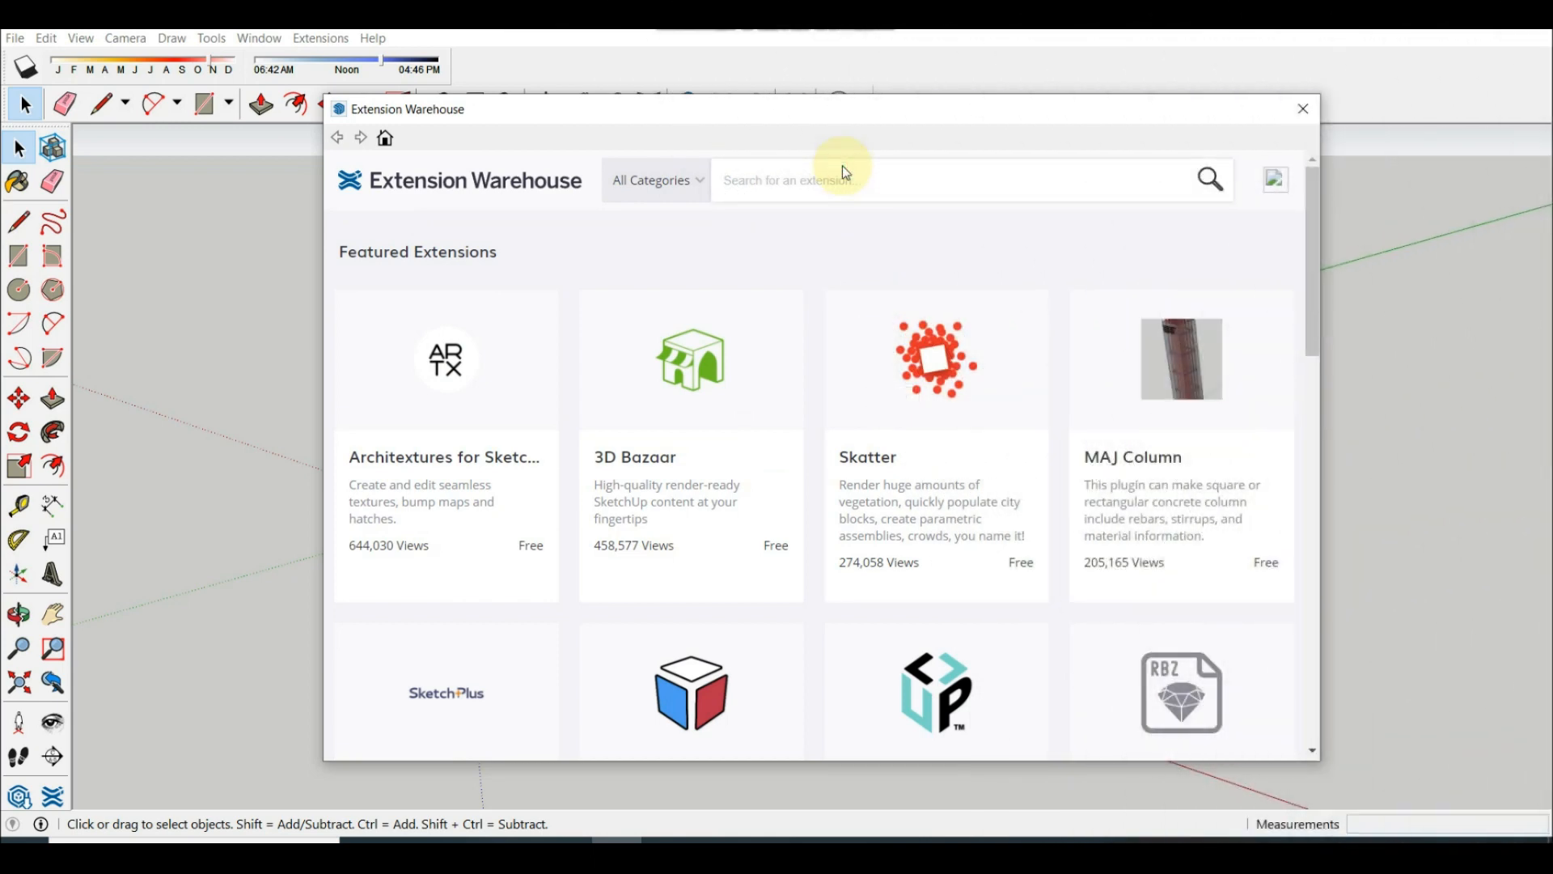
text(opencutlist)
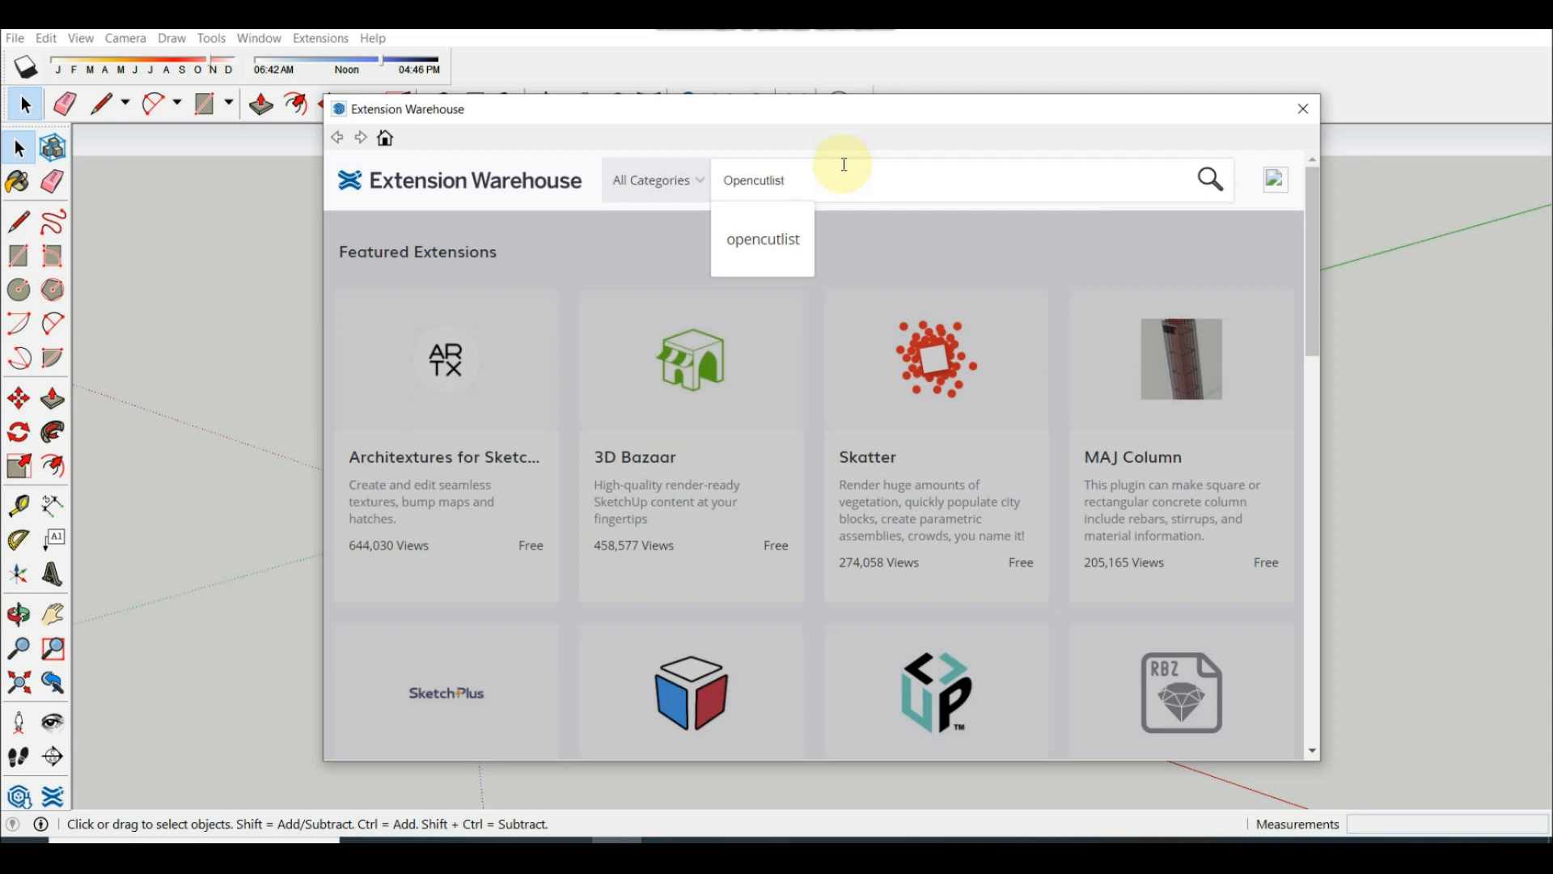
key(Return)
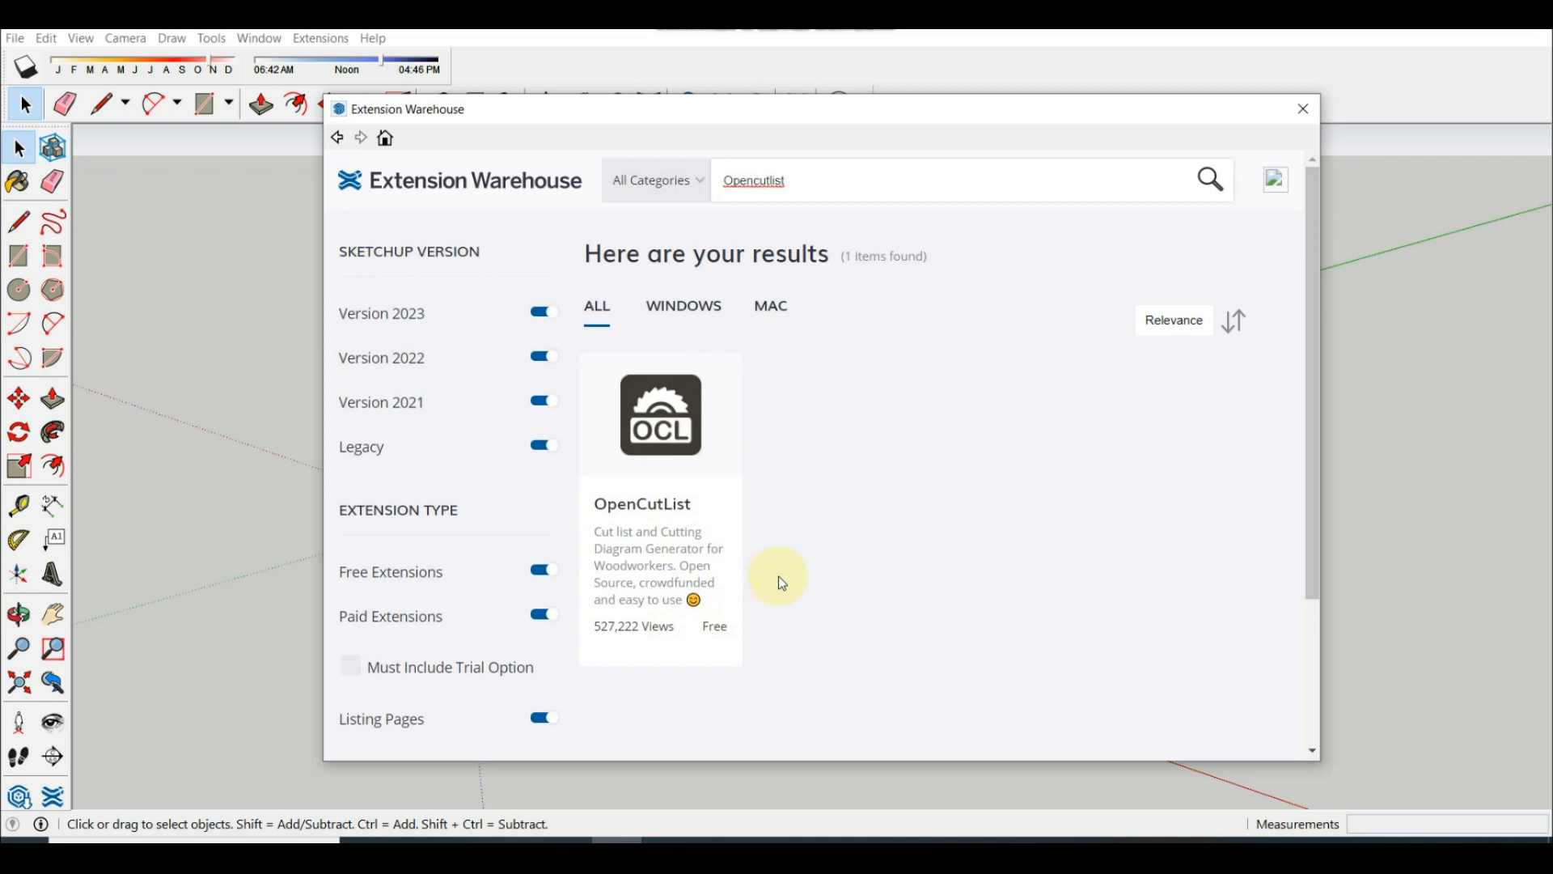
click(684, 431)
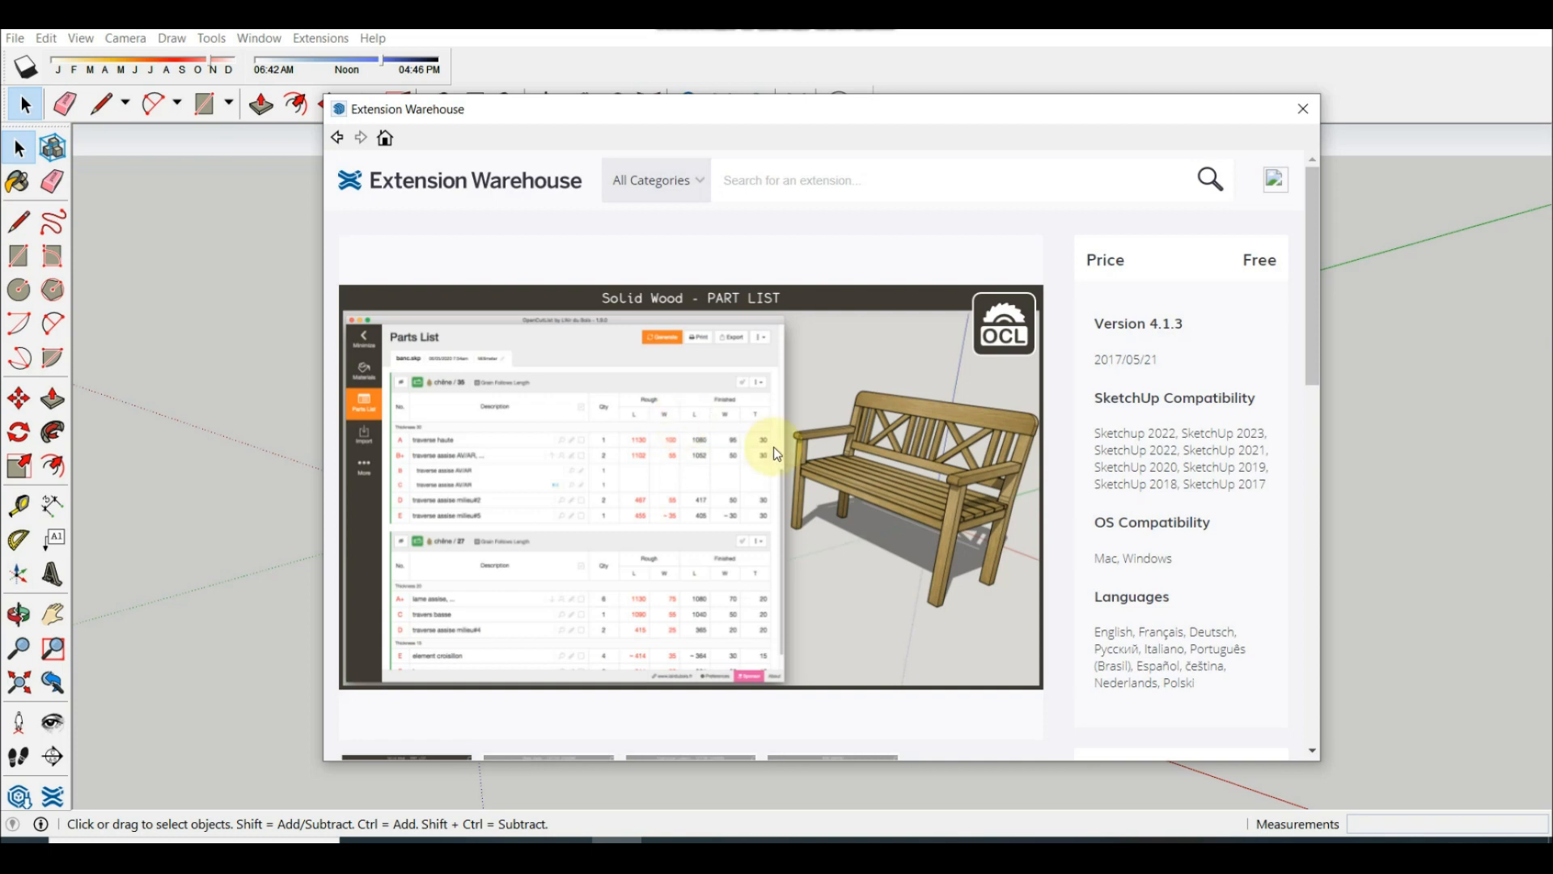
Examine the OpenCutList page, including its preview images, description, release notes and compatibility details
scroll(769, 444, down, 5)
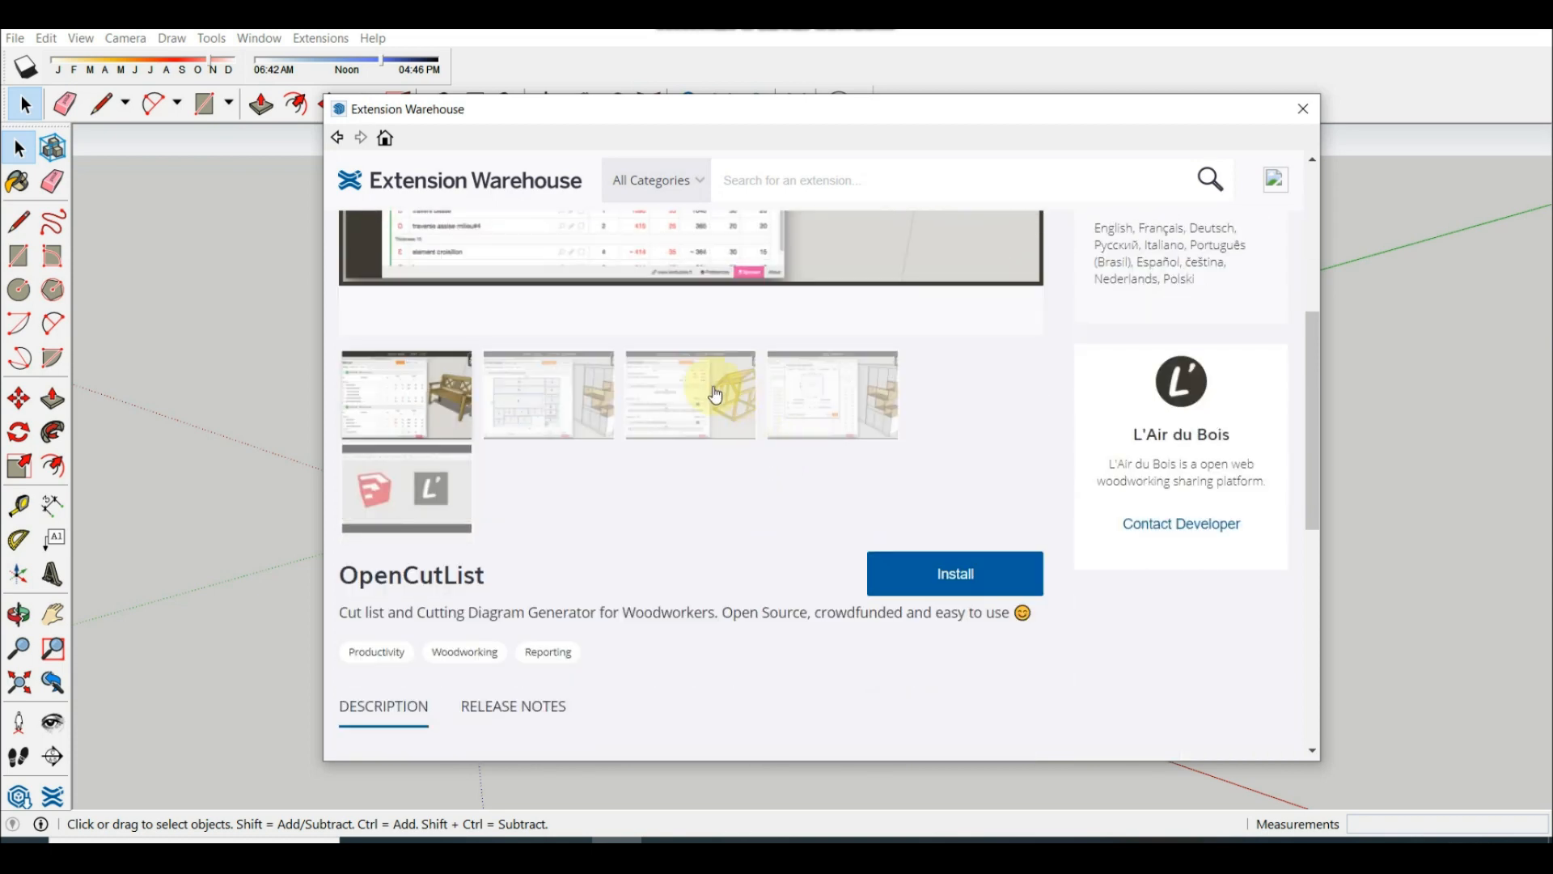
scroll(715, 391, down, 4)
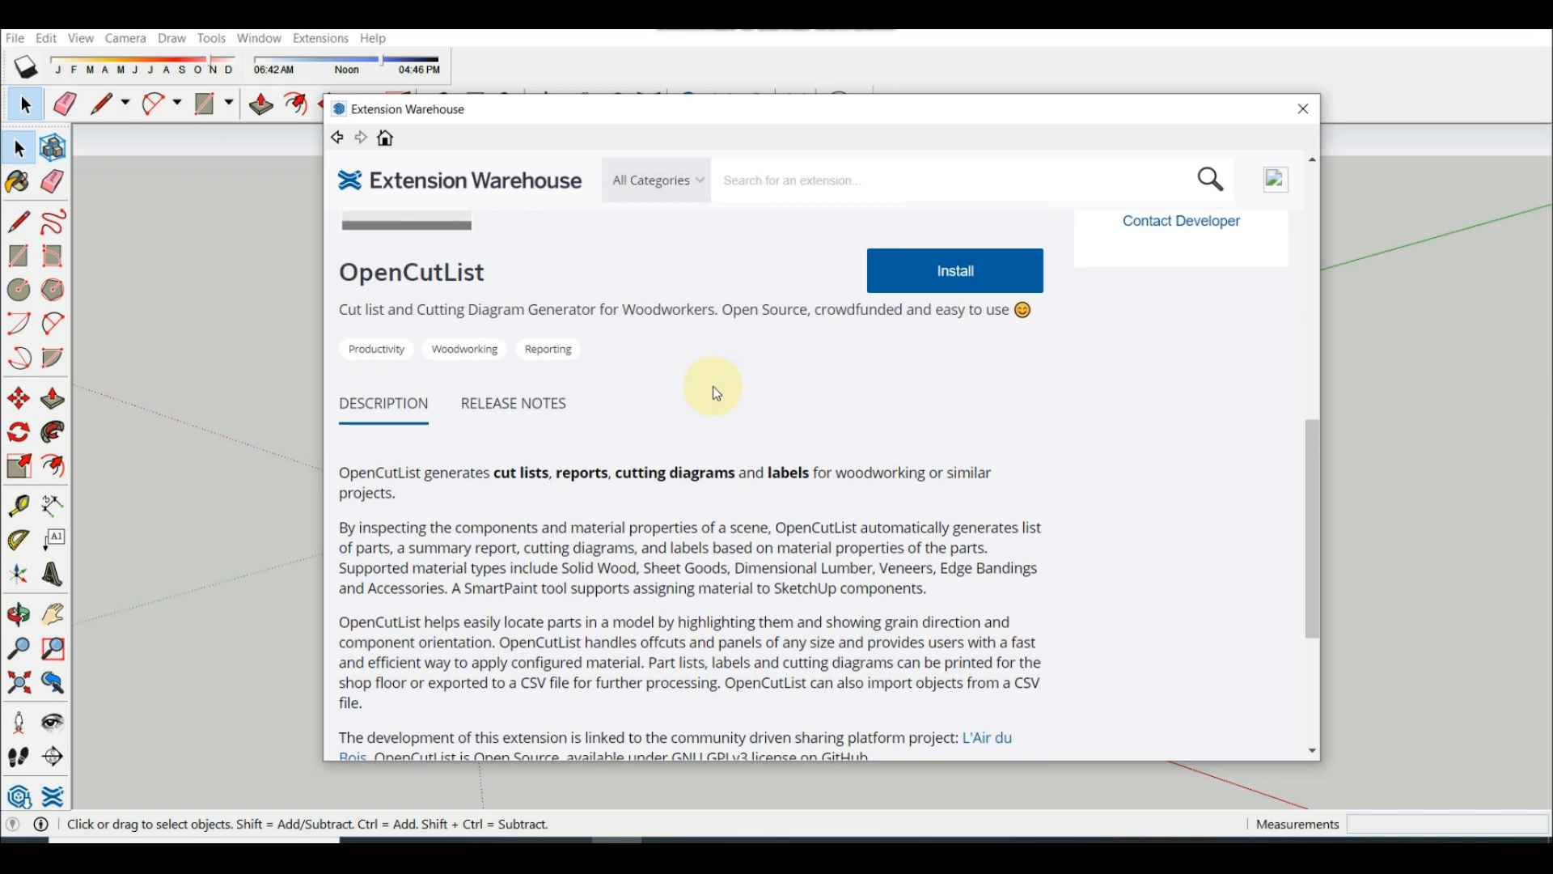
scroll(712, 386, down, 1)
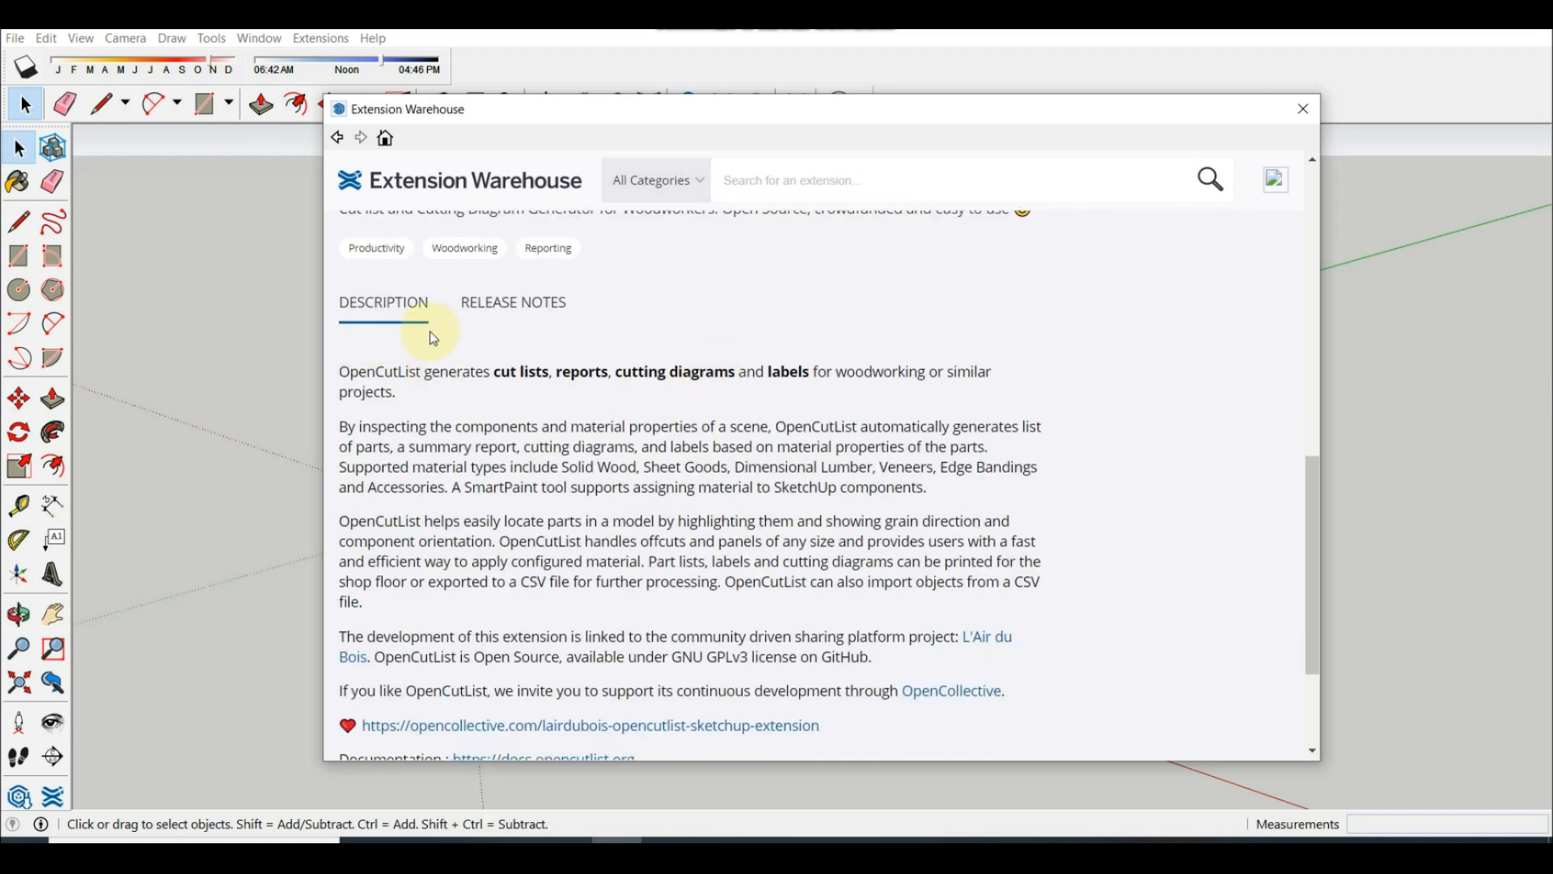
scroll(496, 347, down, 1)
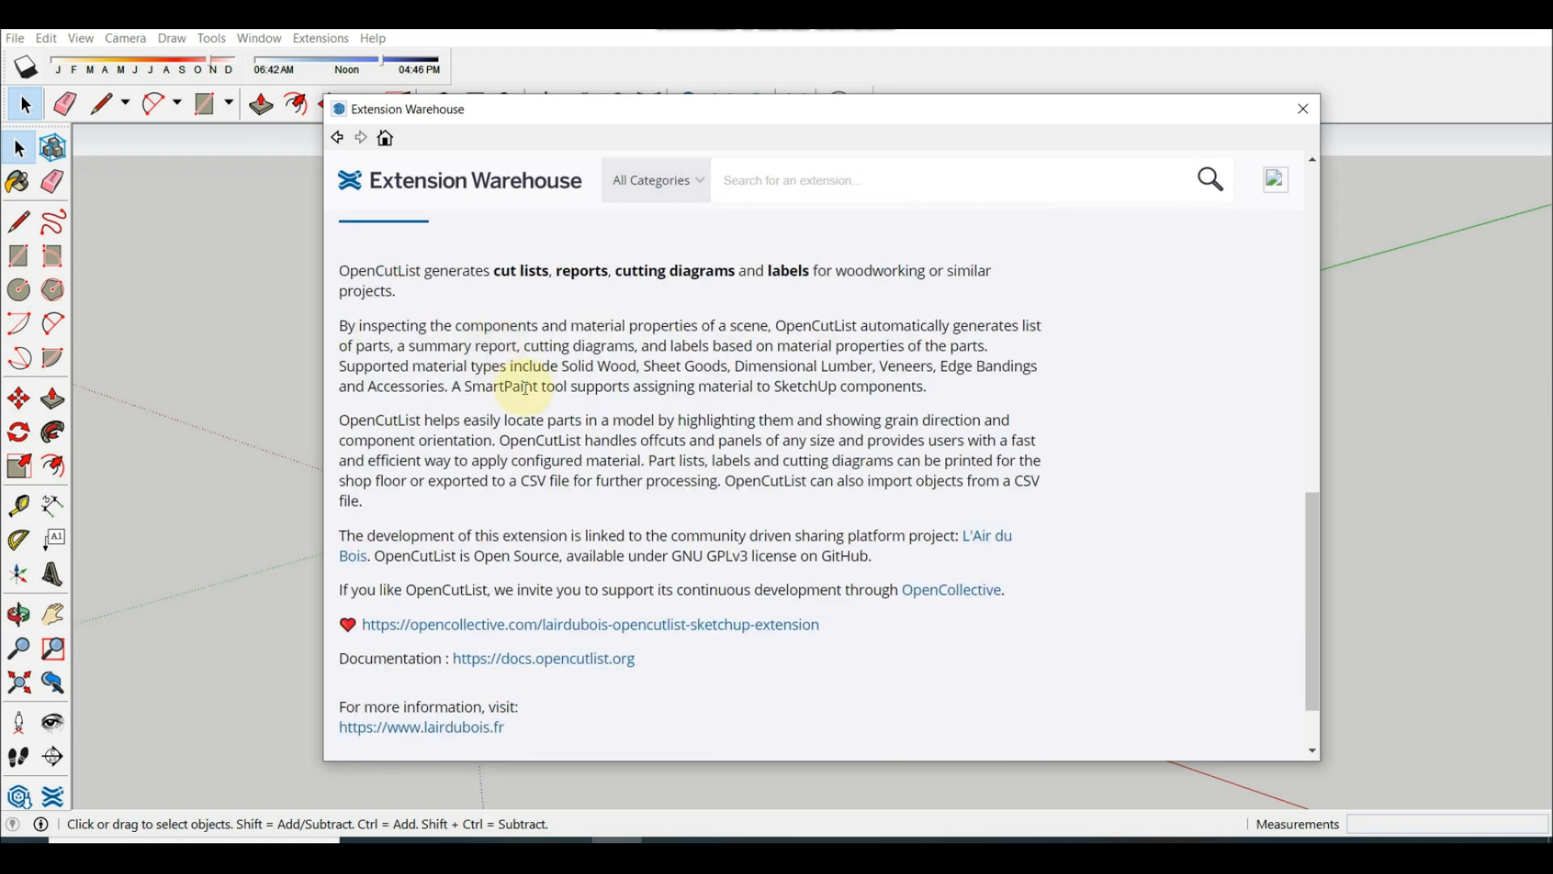
scroll(526, 413, down, 1)
scroll(545, 437, up, 4)
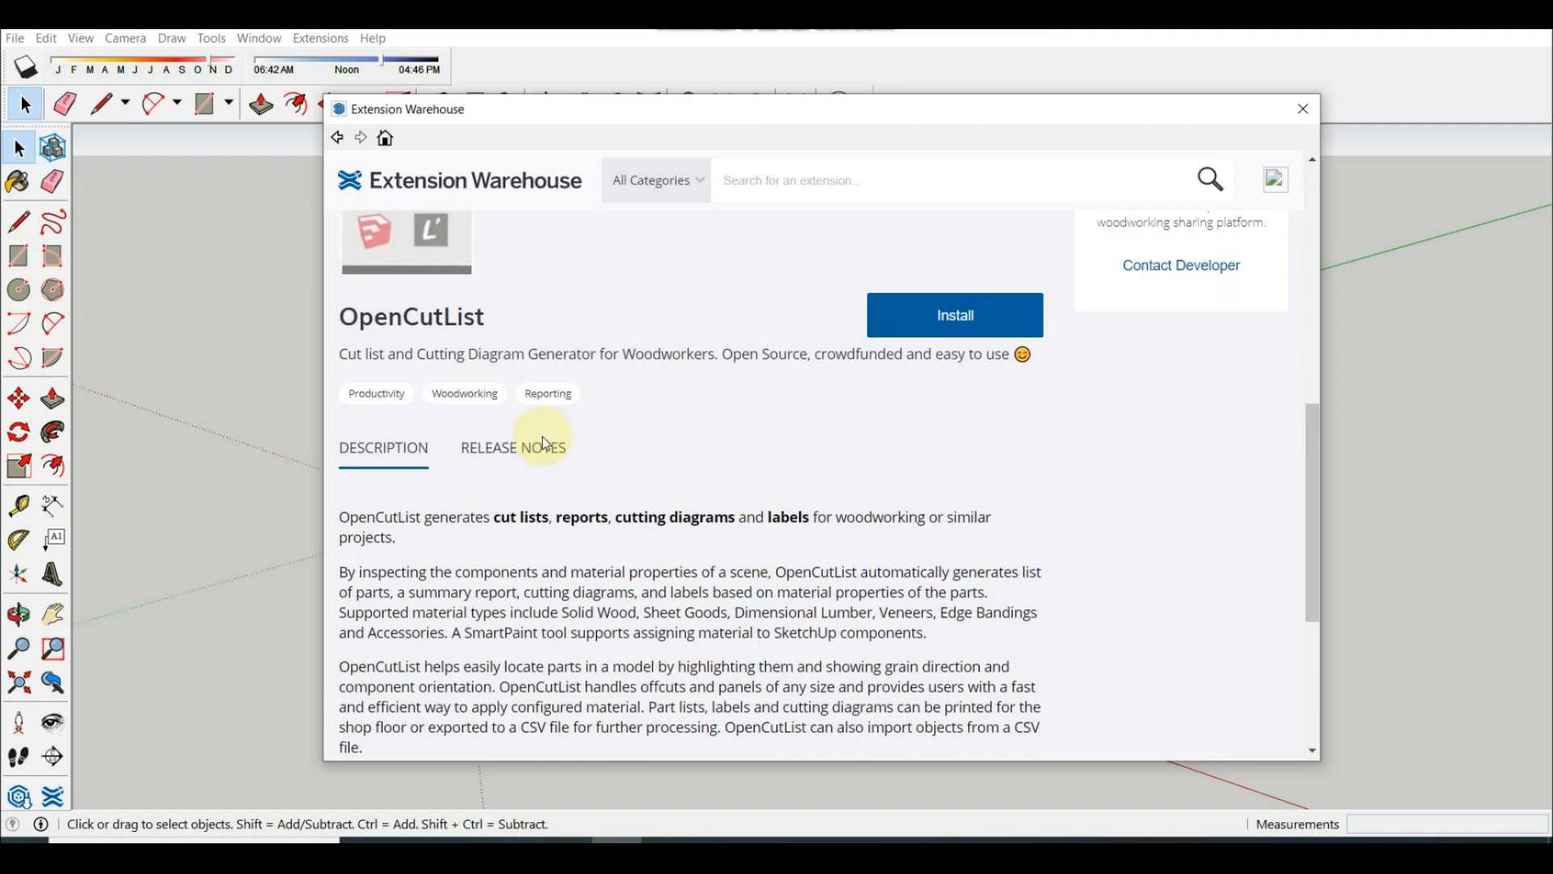
click(534, 515)
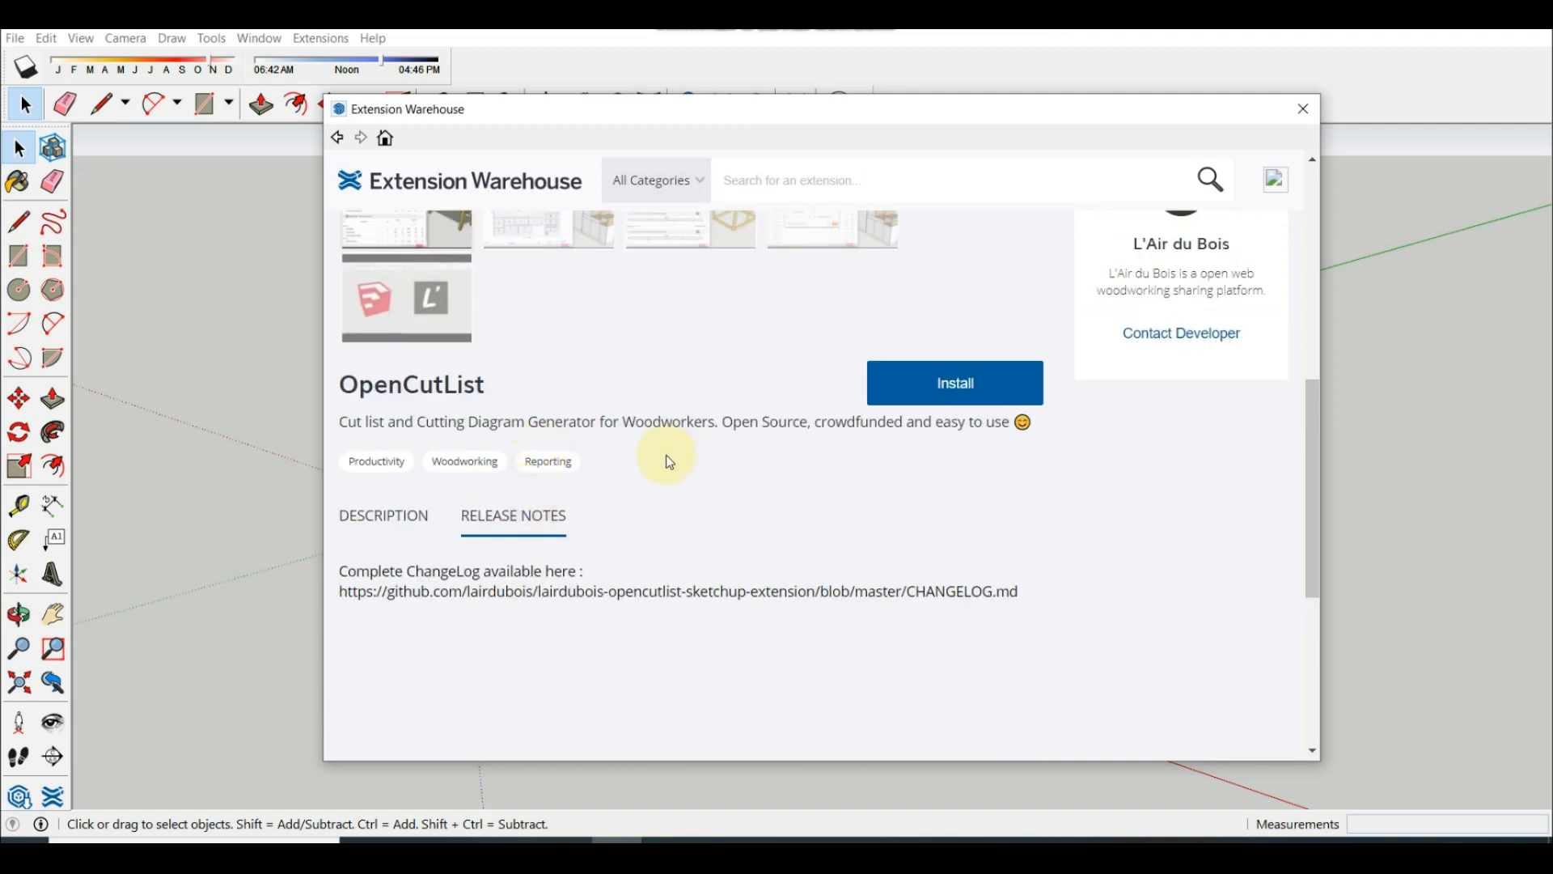
click(396, 518)
scroll(712, 437, up, 1)
scroll(712, 438, up, 5)
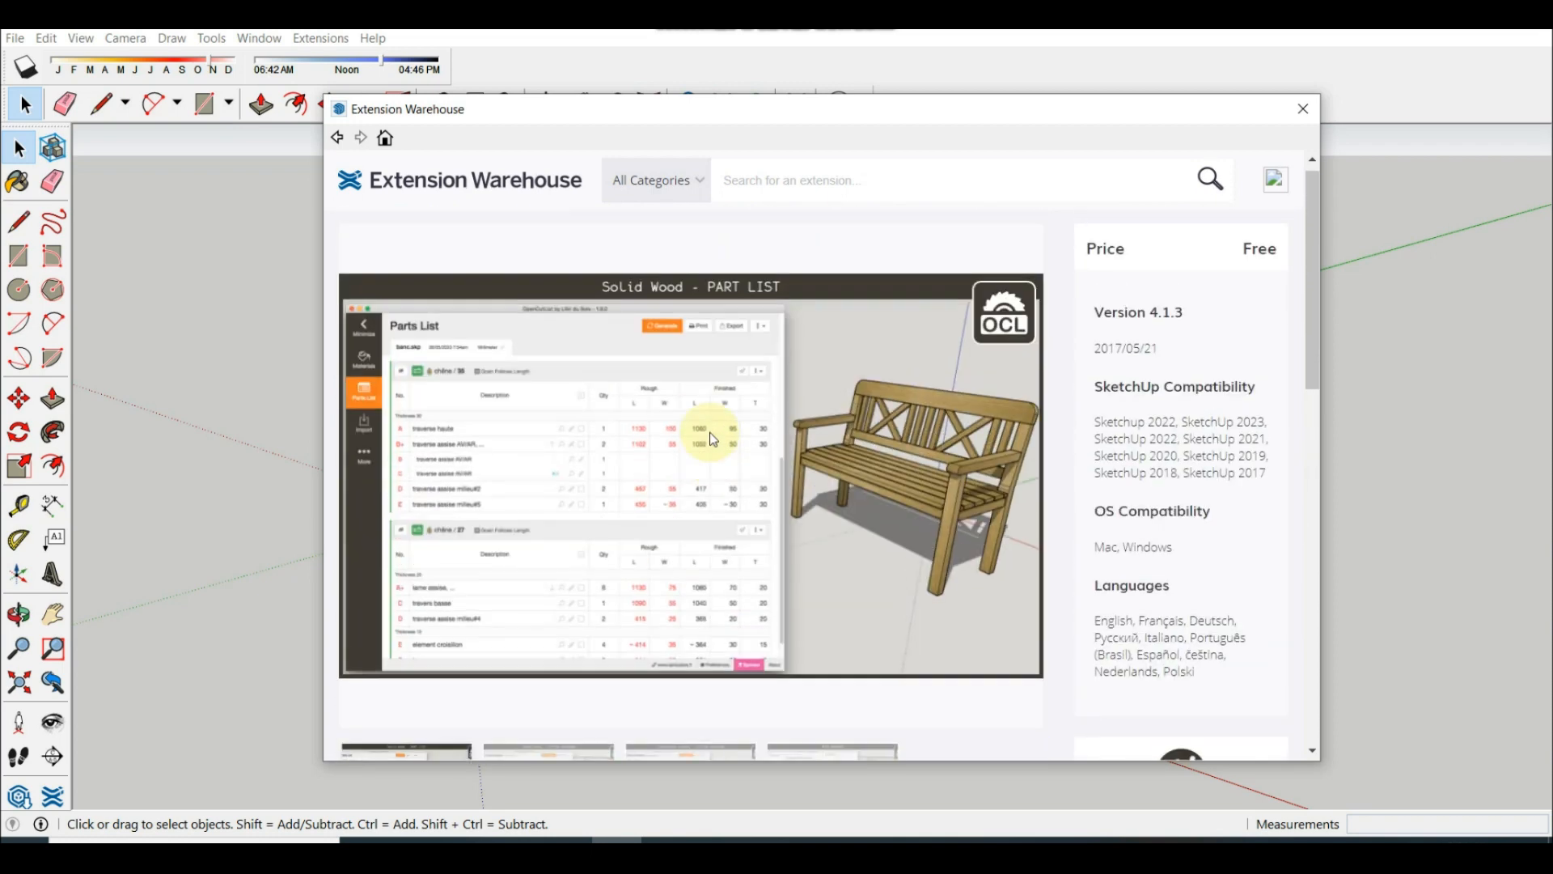
scroll(713, 438, down, 4)
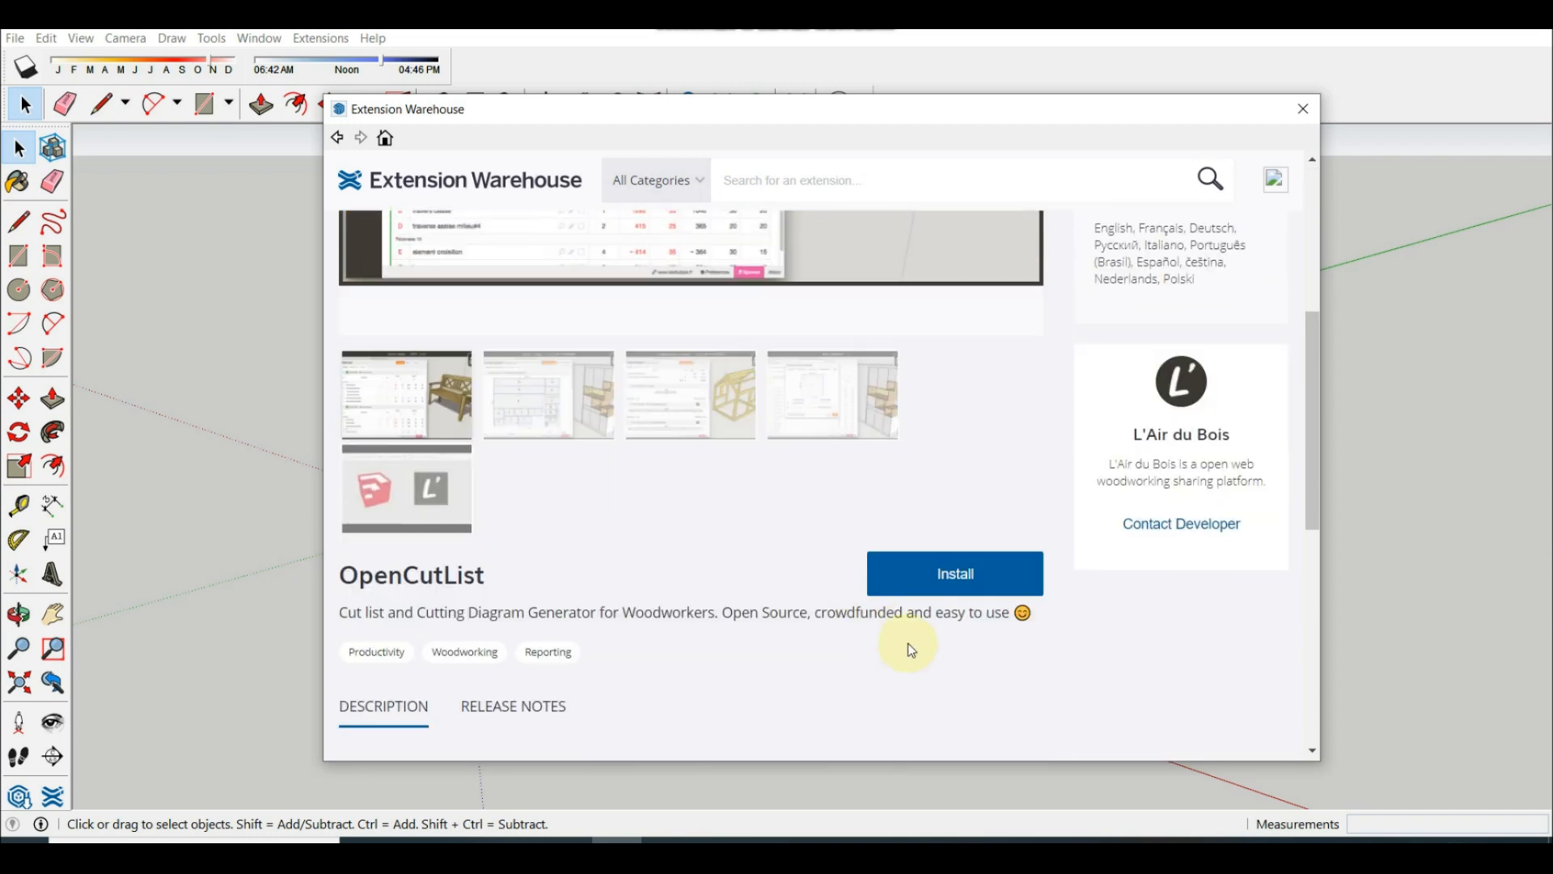
Install the OpenCutList extension, granting it file system access, and close the Extension Warehouse
click(949, 589)
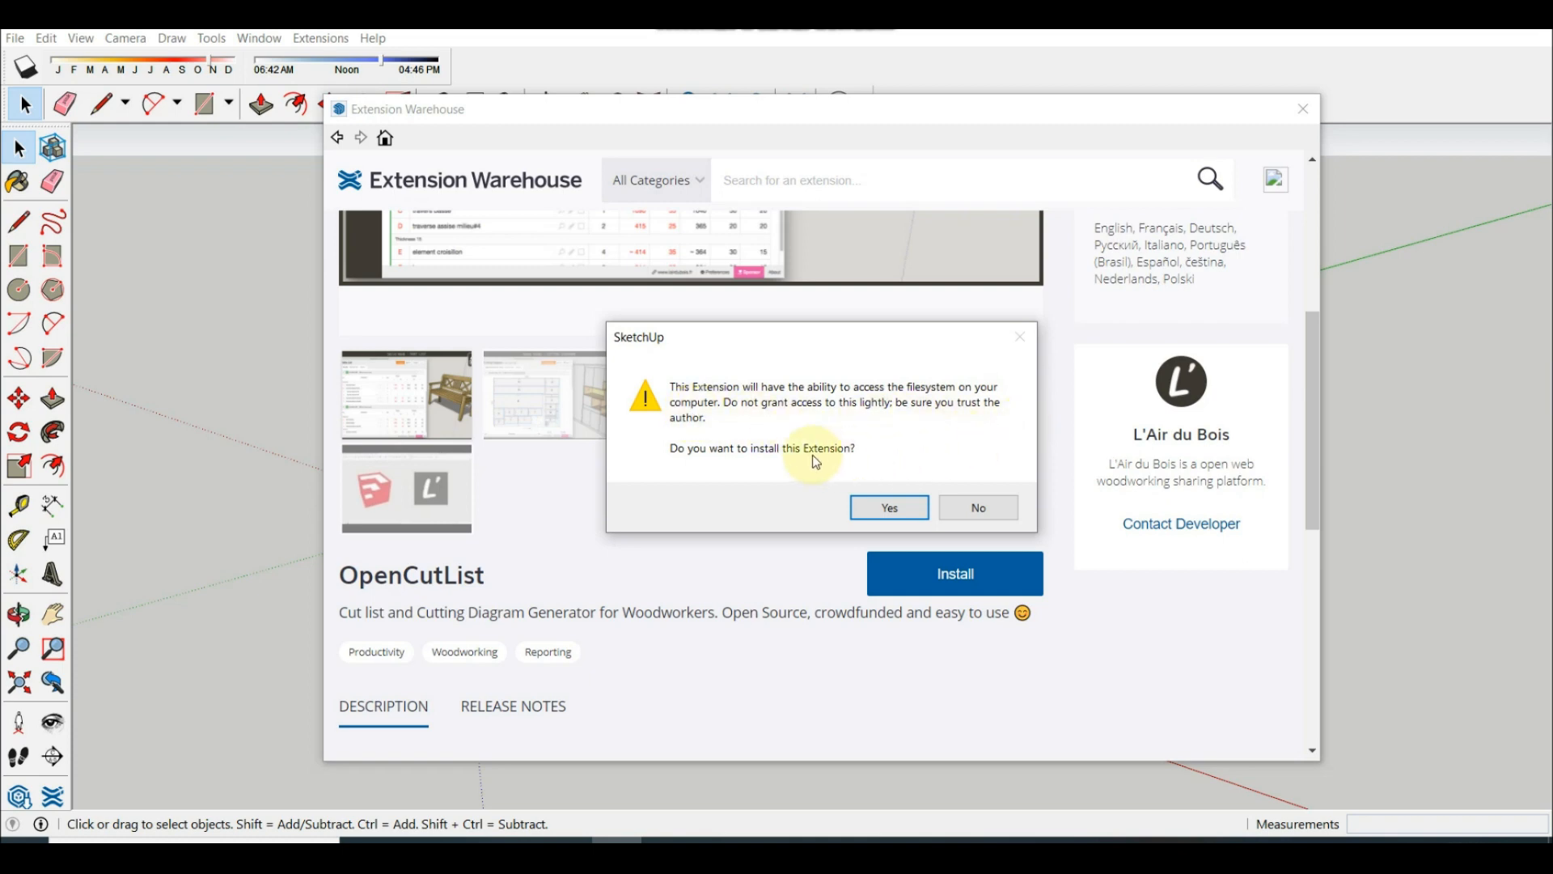
click(897, 508)
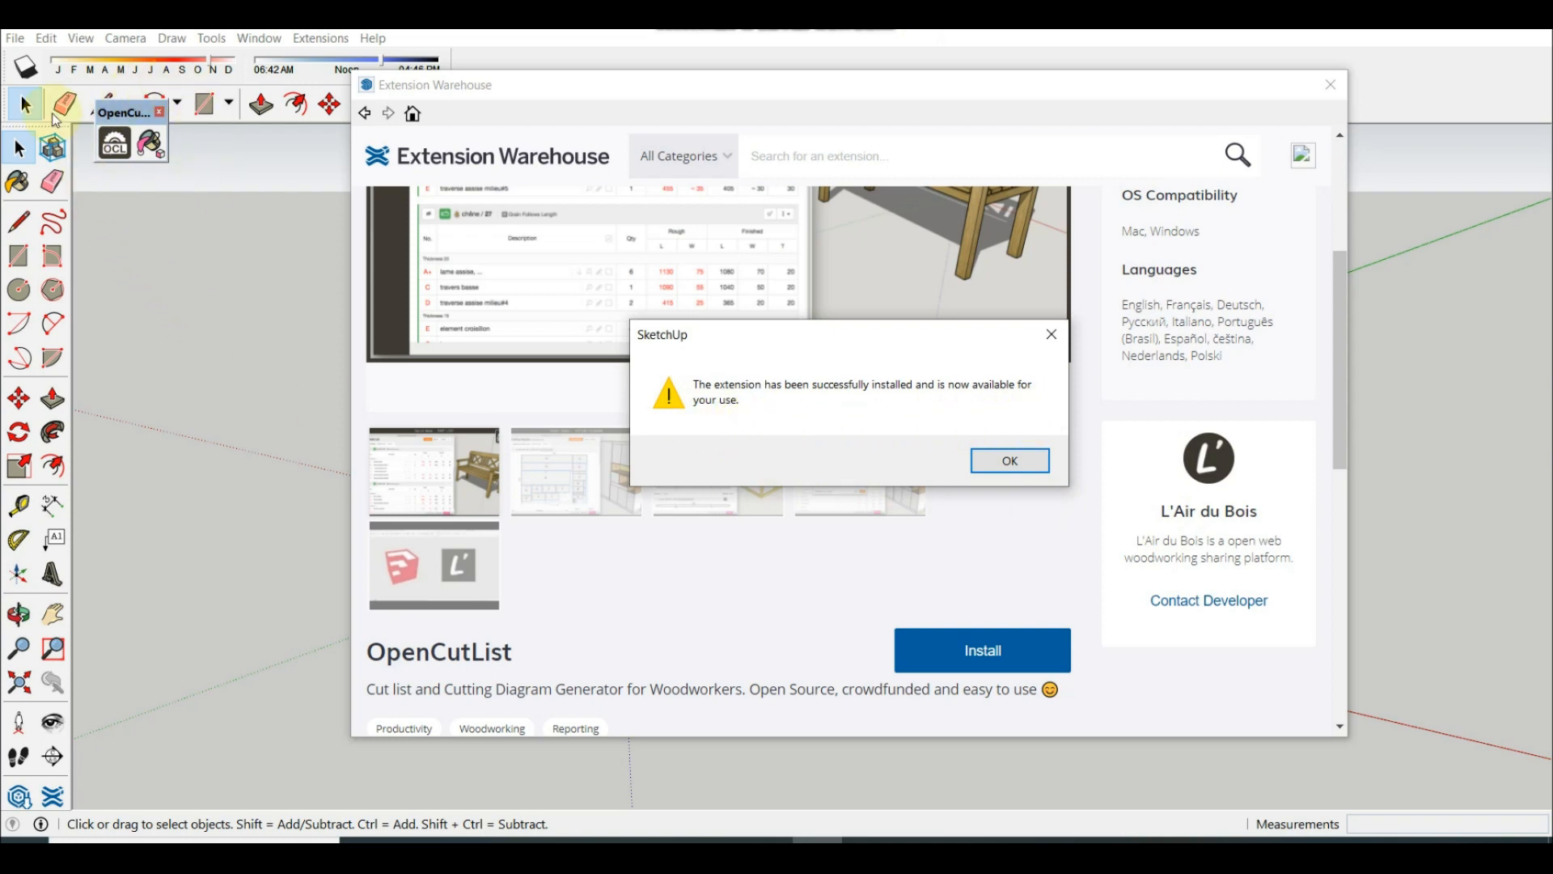
click(1009, 460)
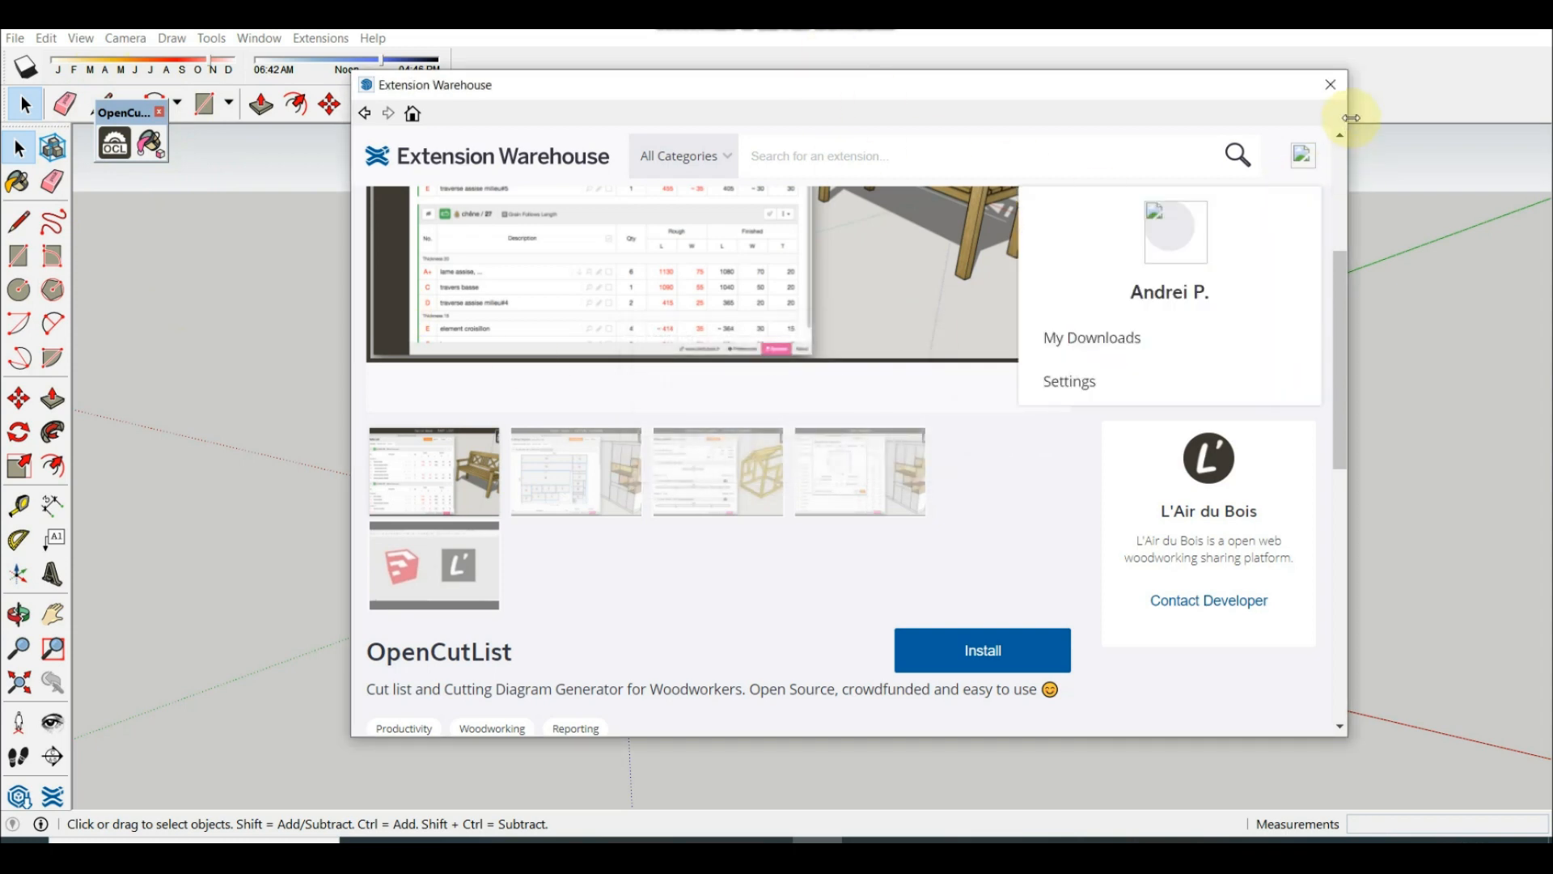
click(1331, 88)
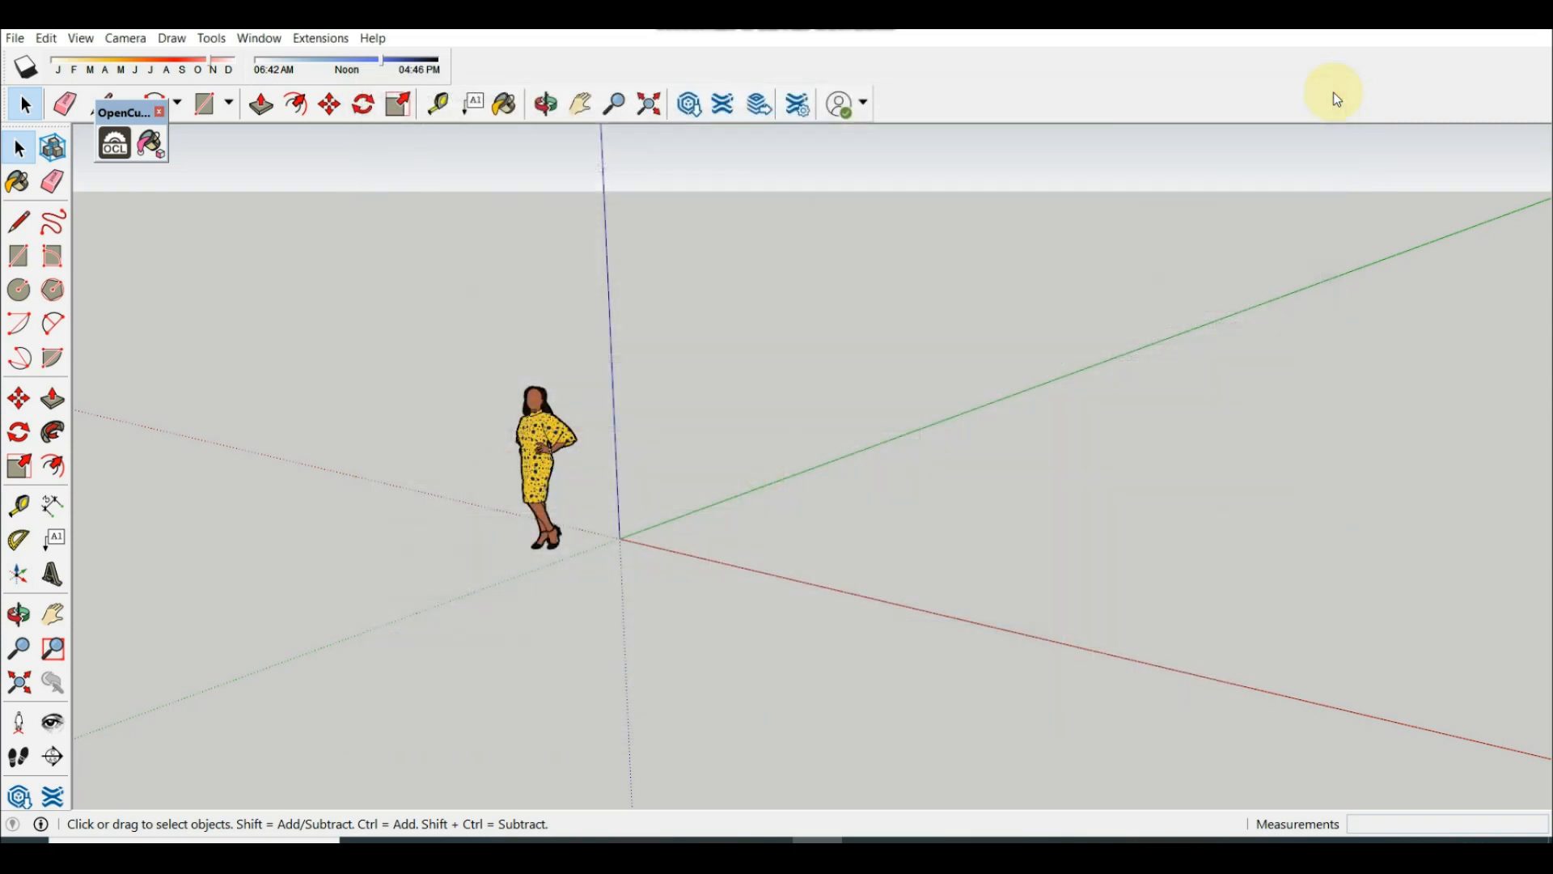
Dock the floating OpenCutList toolbar in the main toolbar row beside the account control
scroll(343, 325, down, 1)
scroll(265, 233, up, 2)
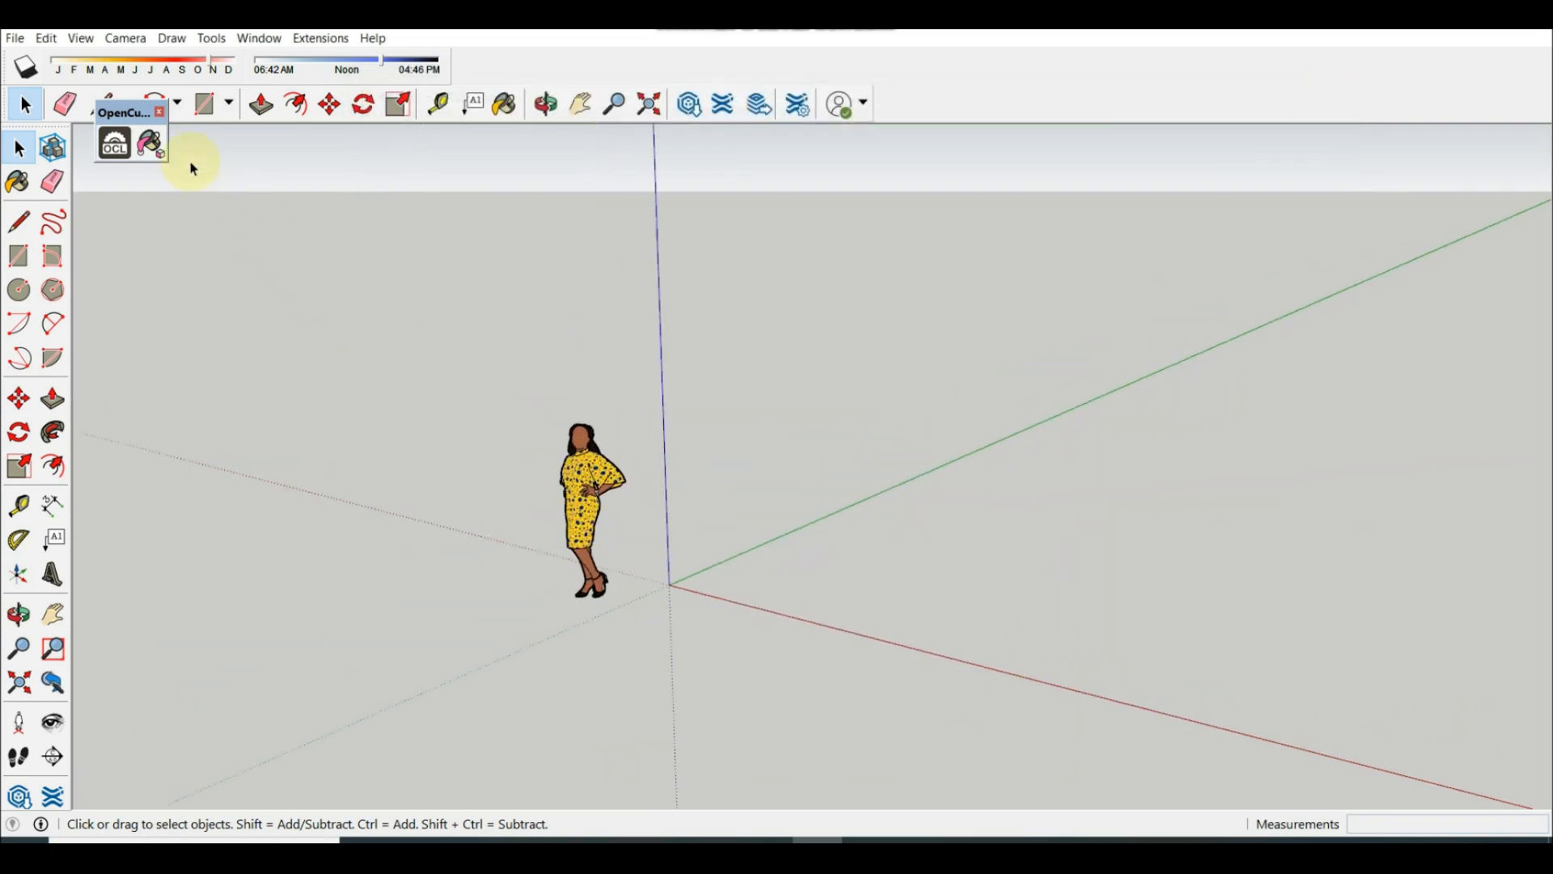
drag(113, 111, 898, 121)
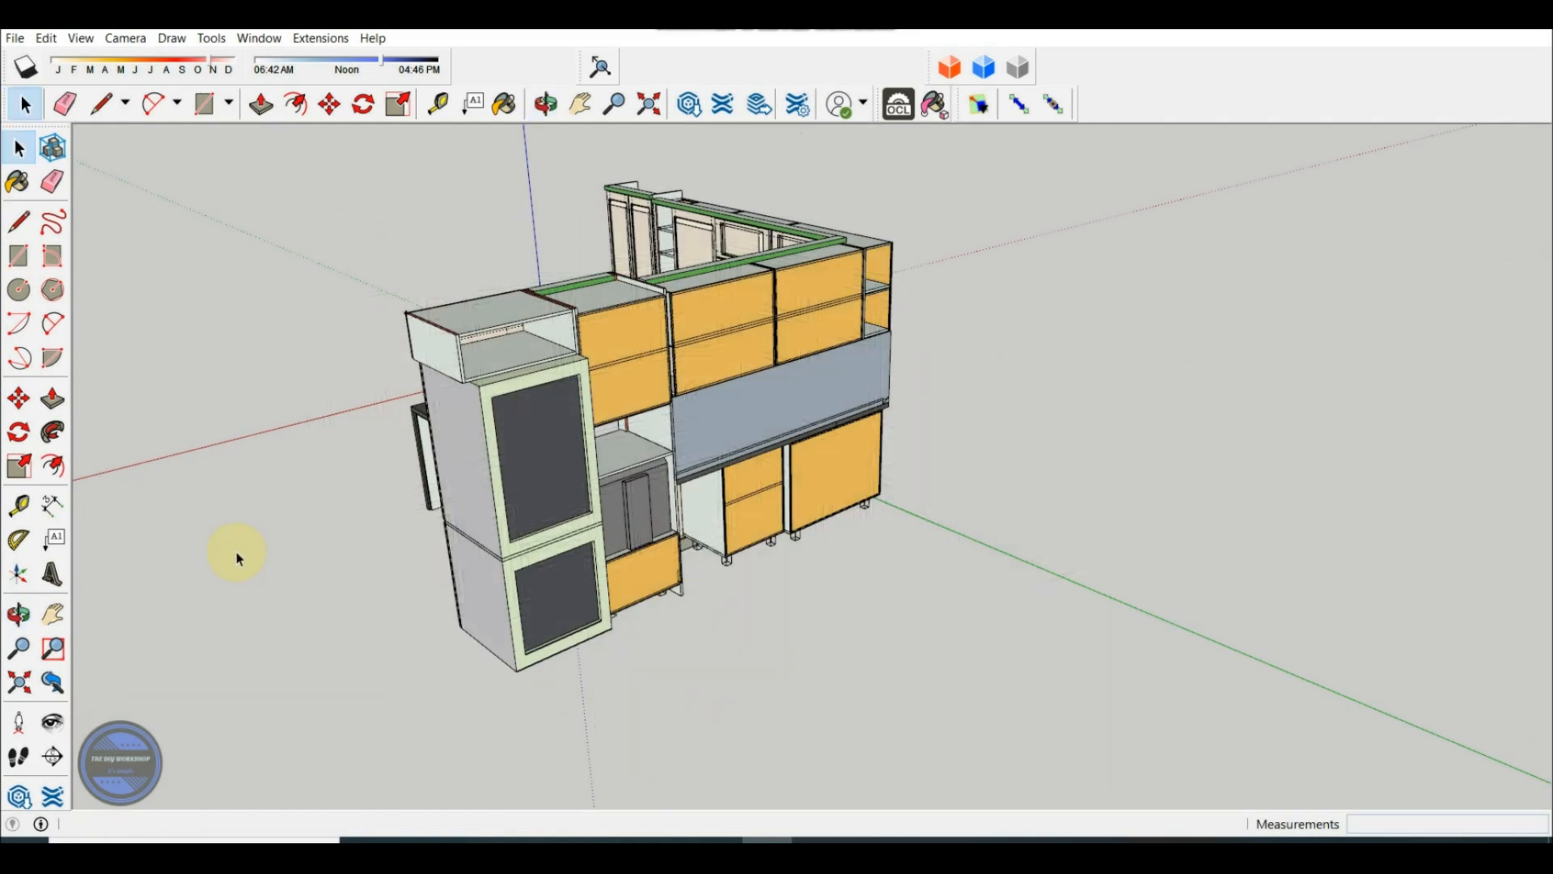
Examine the kitchen model from all around, covering the cabinet backs, the fronts, the appliances and the island
key(space)
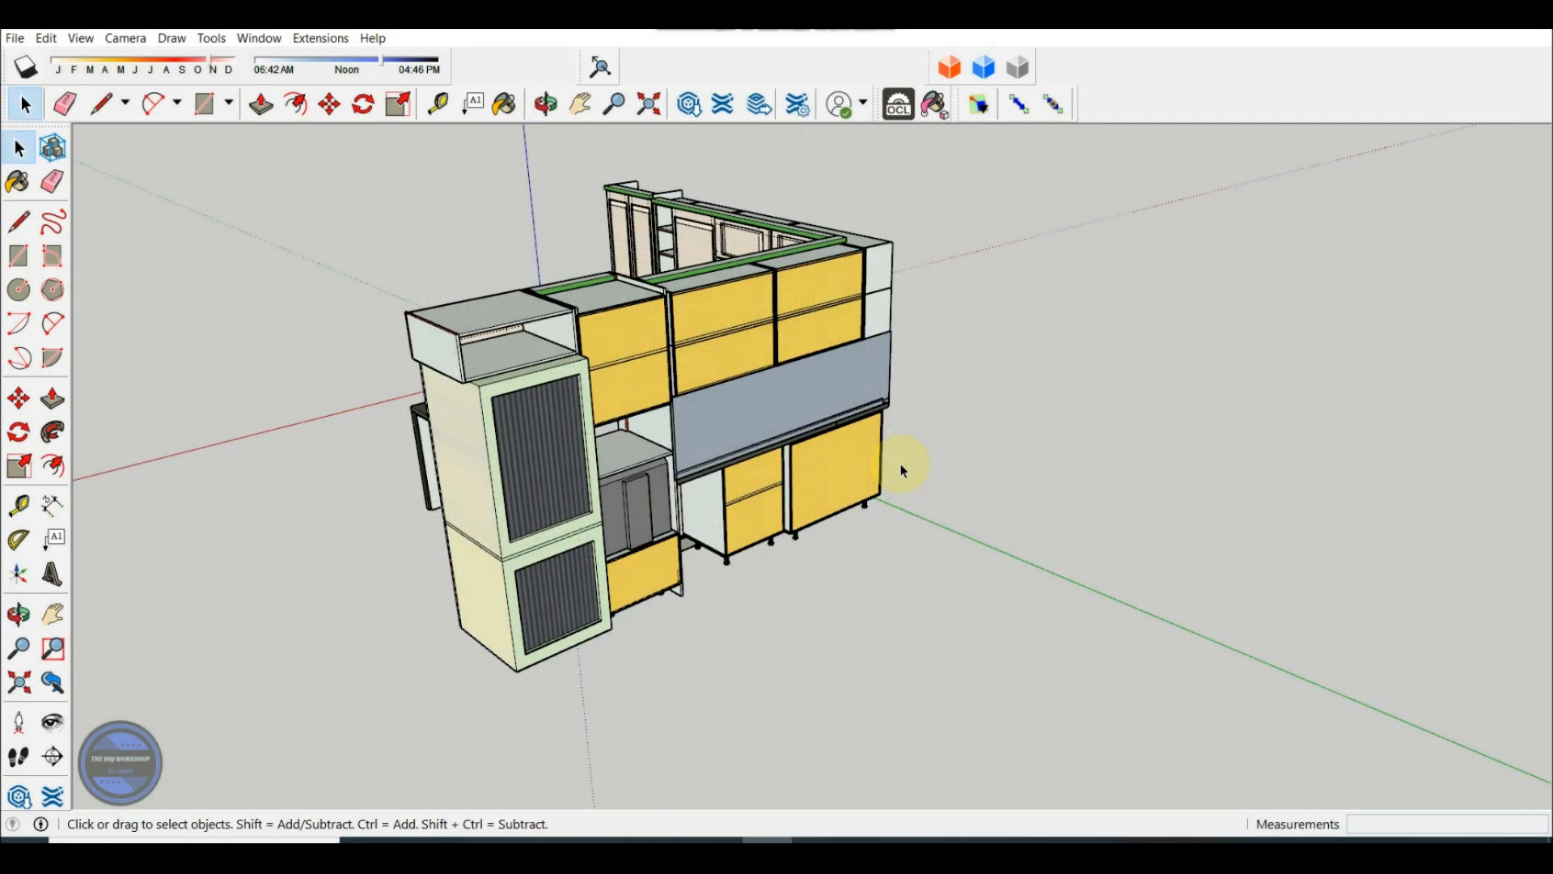
middle_drag(848, 479, 279, 595)
middle_drag(1057, 451, 427, 302)
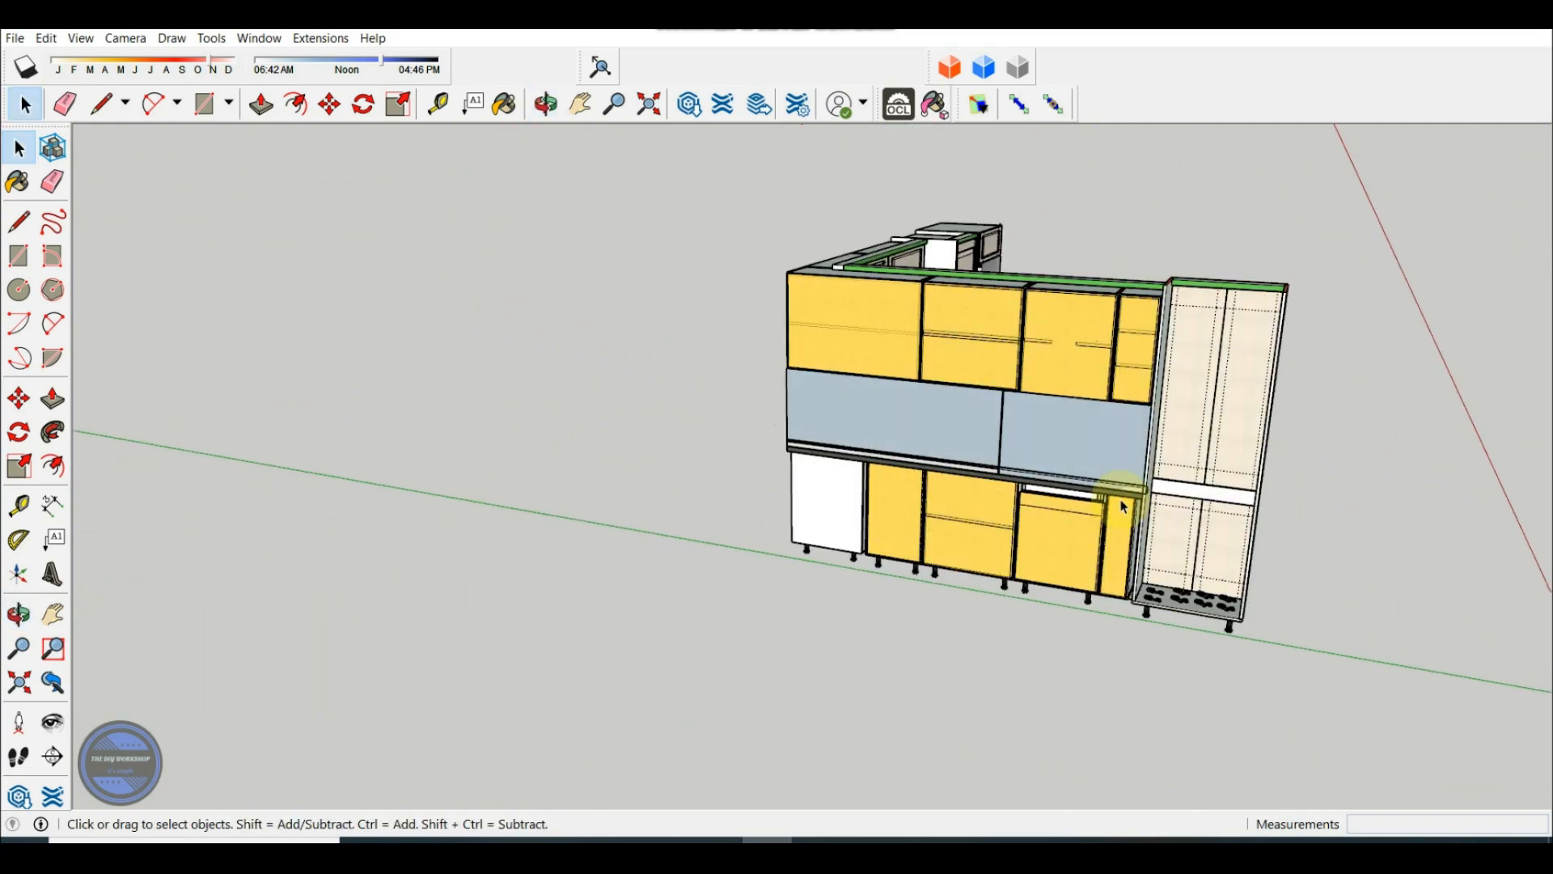
middle_drag(1123, 506, 897, 436)
scroll(896, 435, down, 3)
scroll(1147, 488, up, 4)
scroll(777, 453, down, 1)
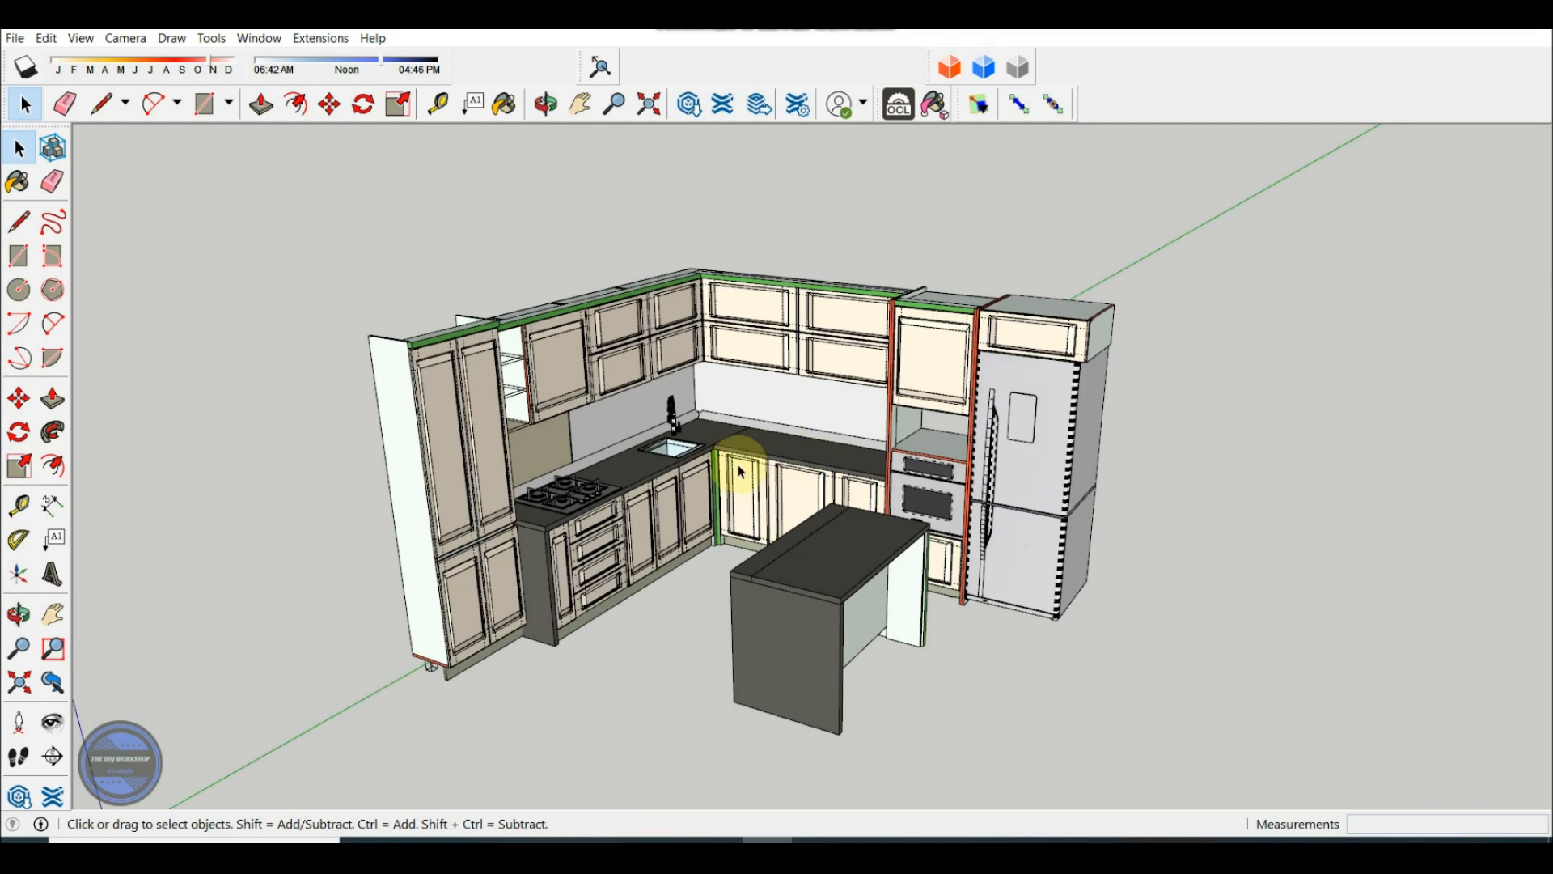
scroll(763, 468, up, 2)
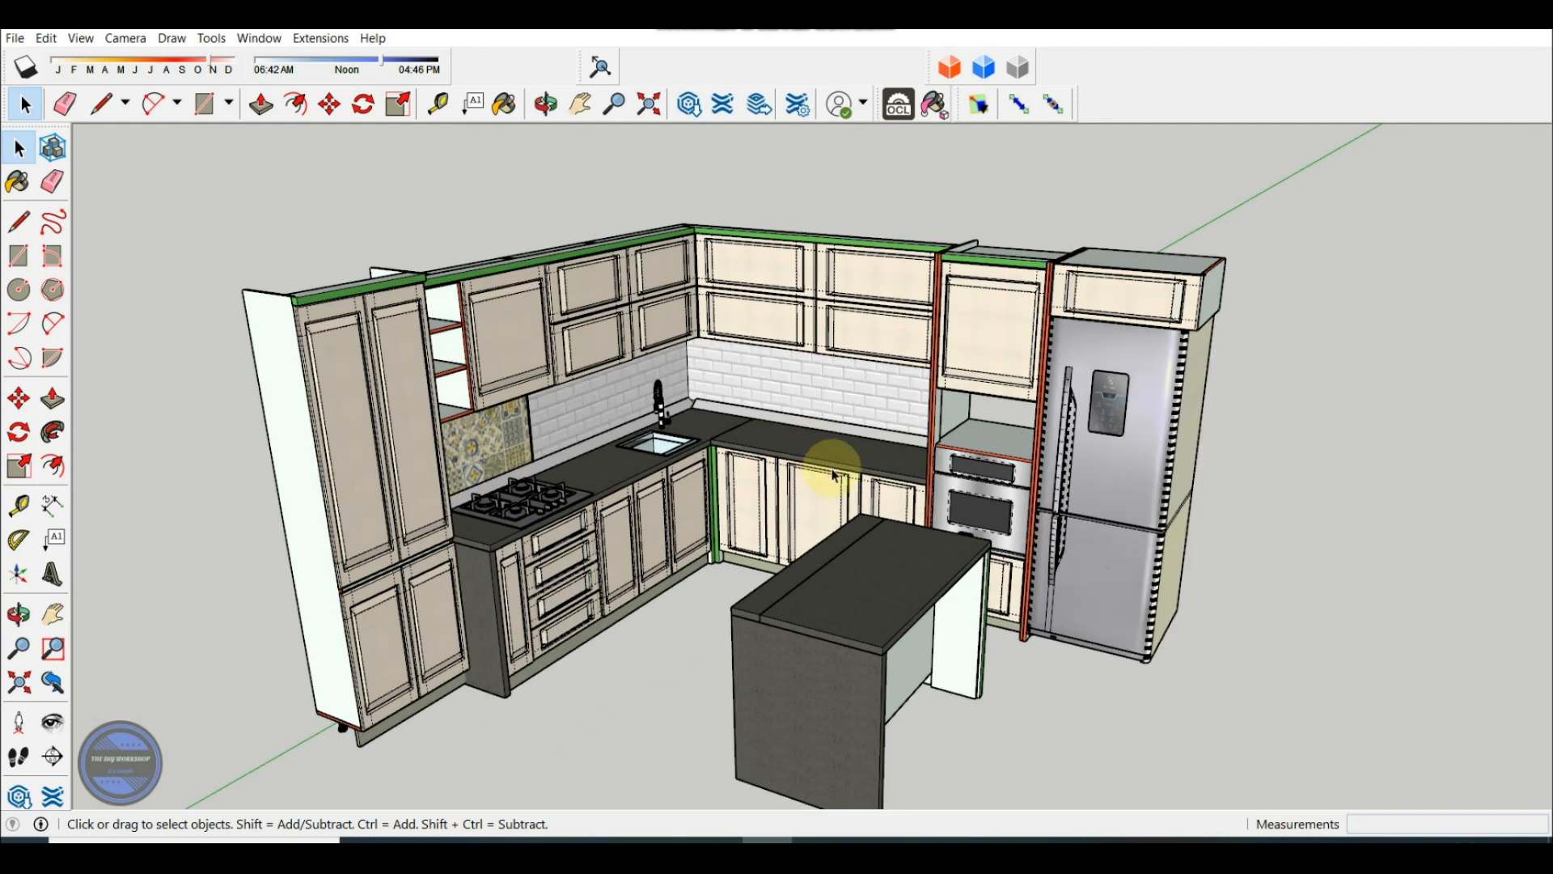
Delete cabinet fronts and the drawer boxes under the cooktop to expose the cabinet interiors
click(859, 305)
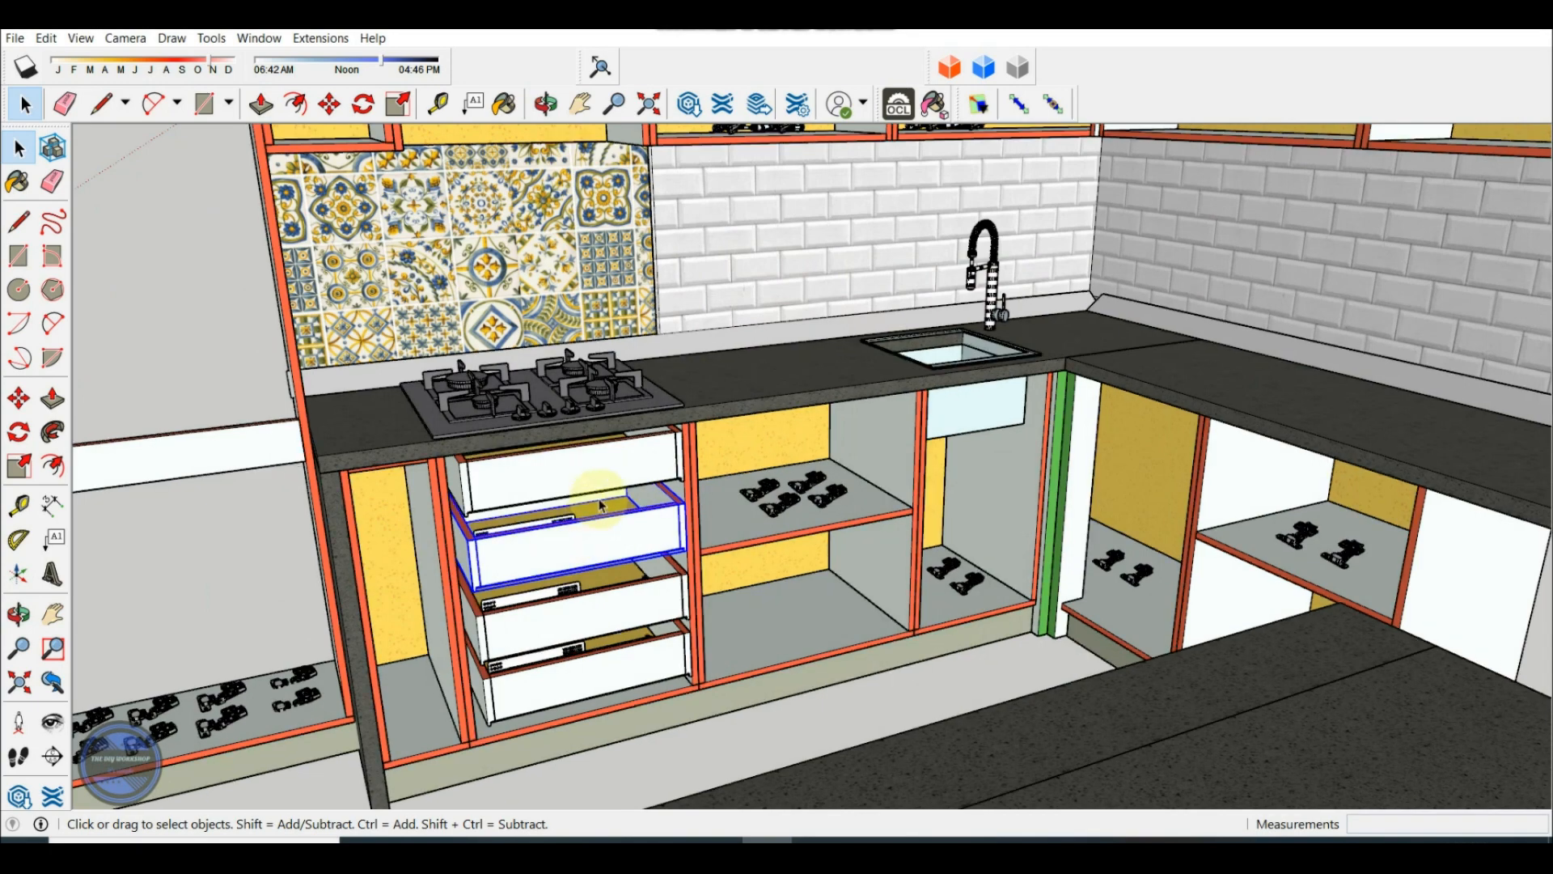
key(Delete)
click(595, 484)
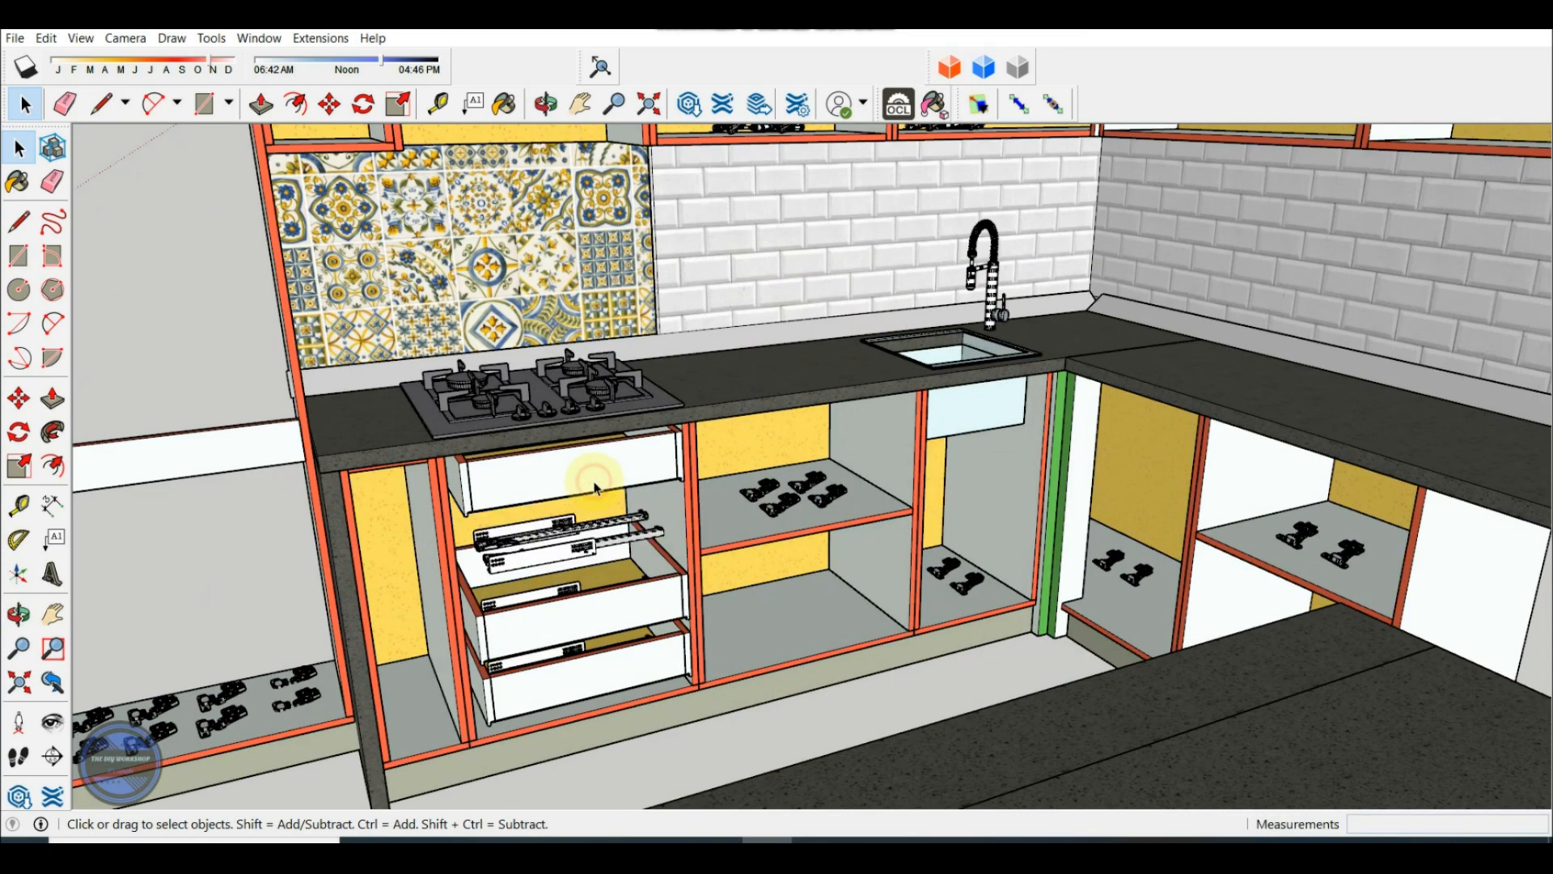
key(Delete)
click(620, 617)
key(Delete)
click(634, 663)
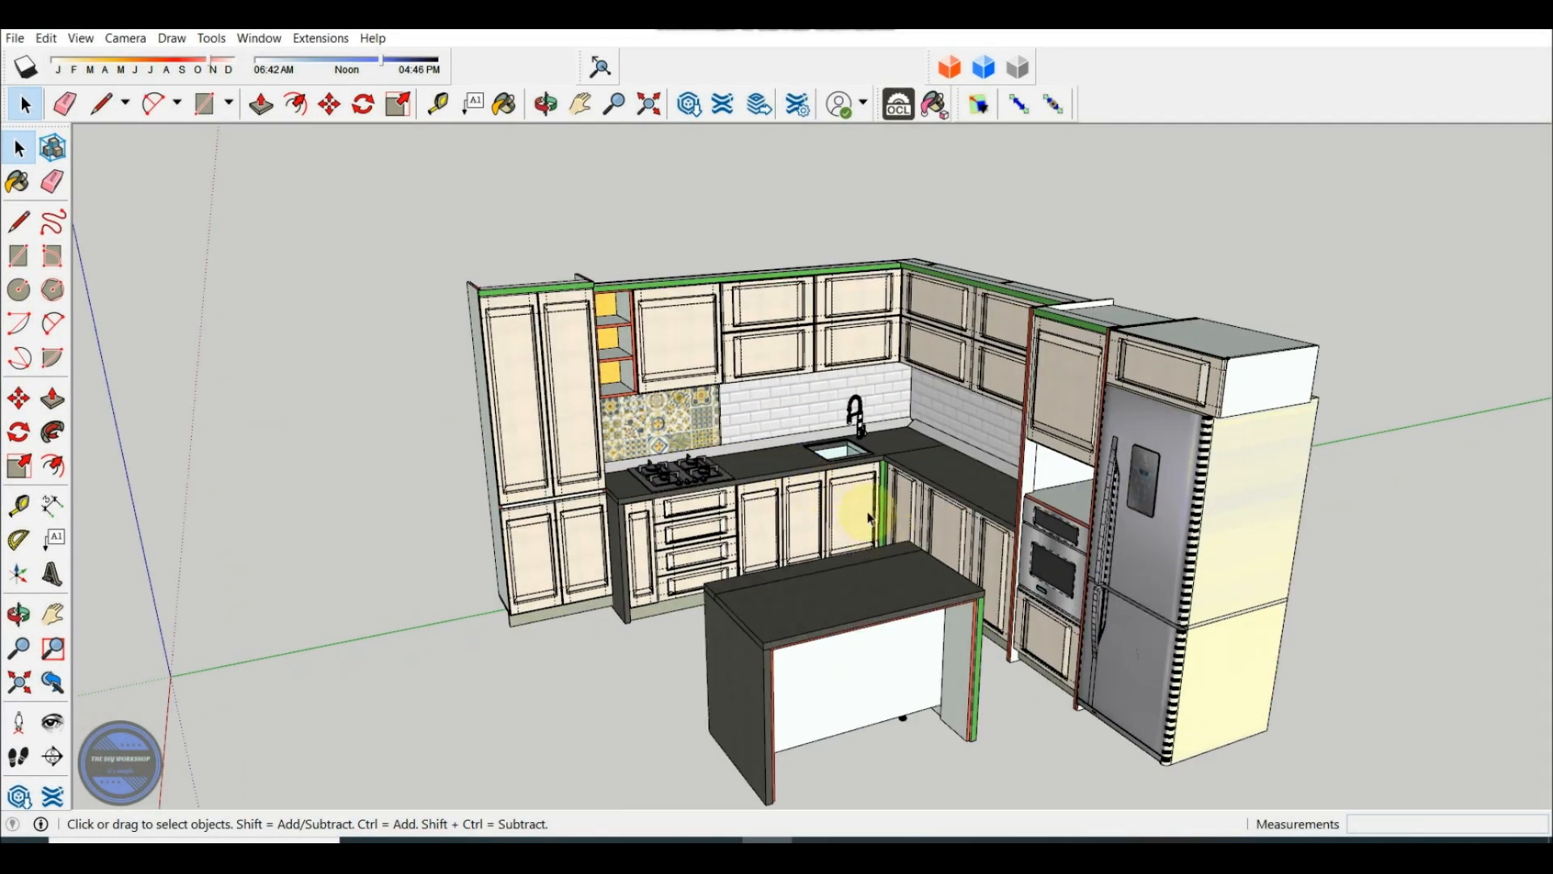
Generate the OpenCutList parts list for all visible components of the kitchen and review its material summary
click(898, 104)
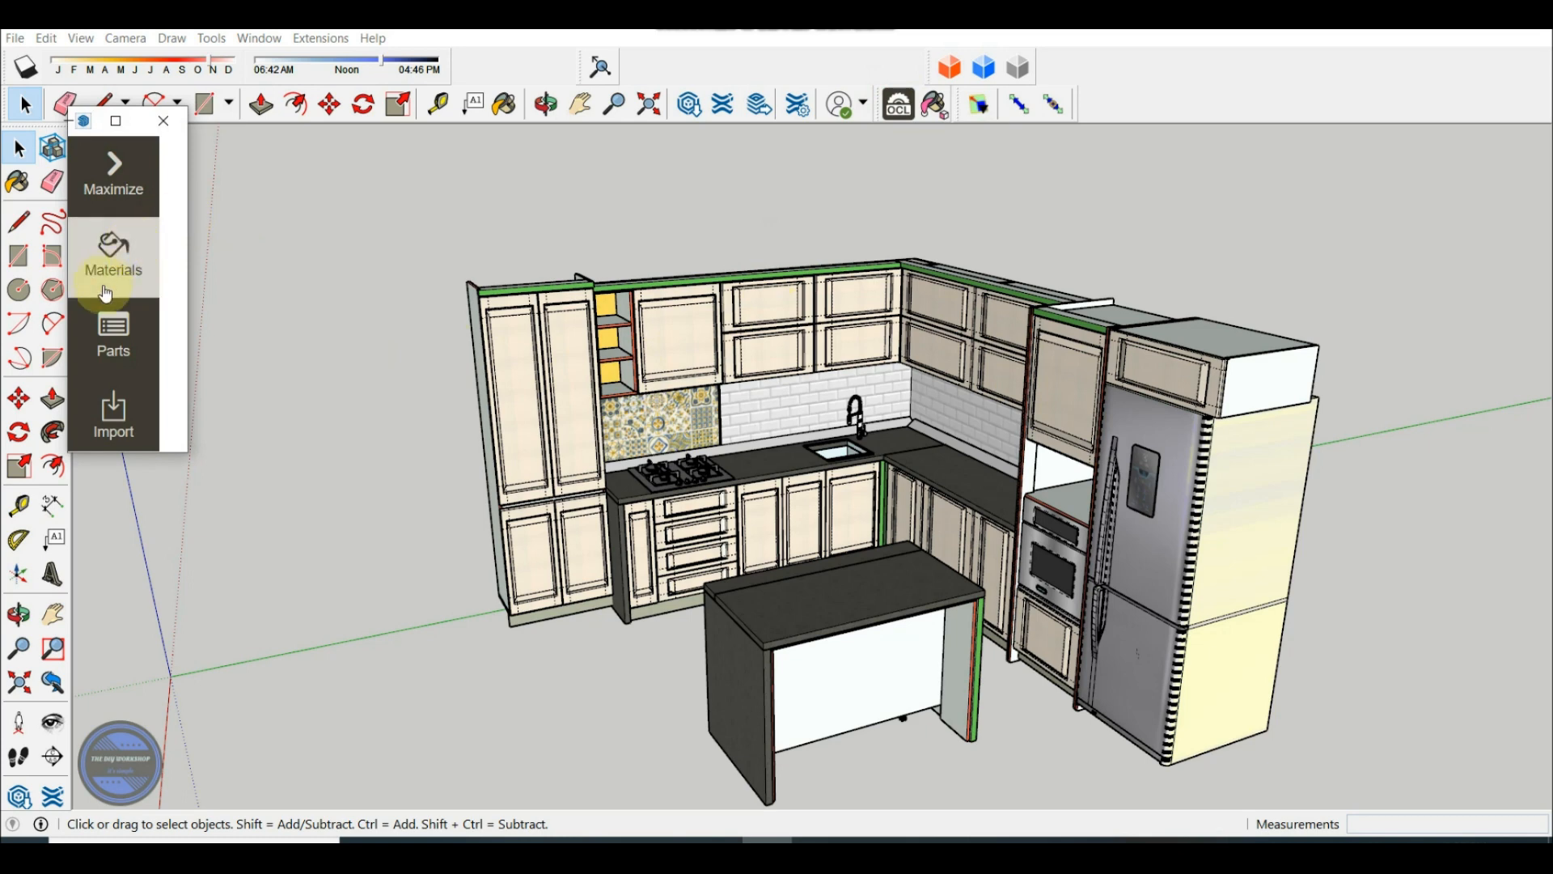
click(121, 340)
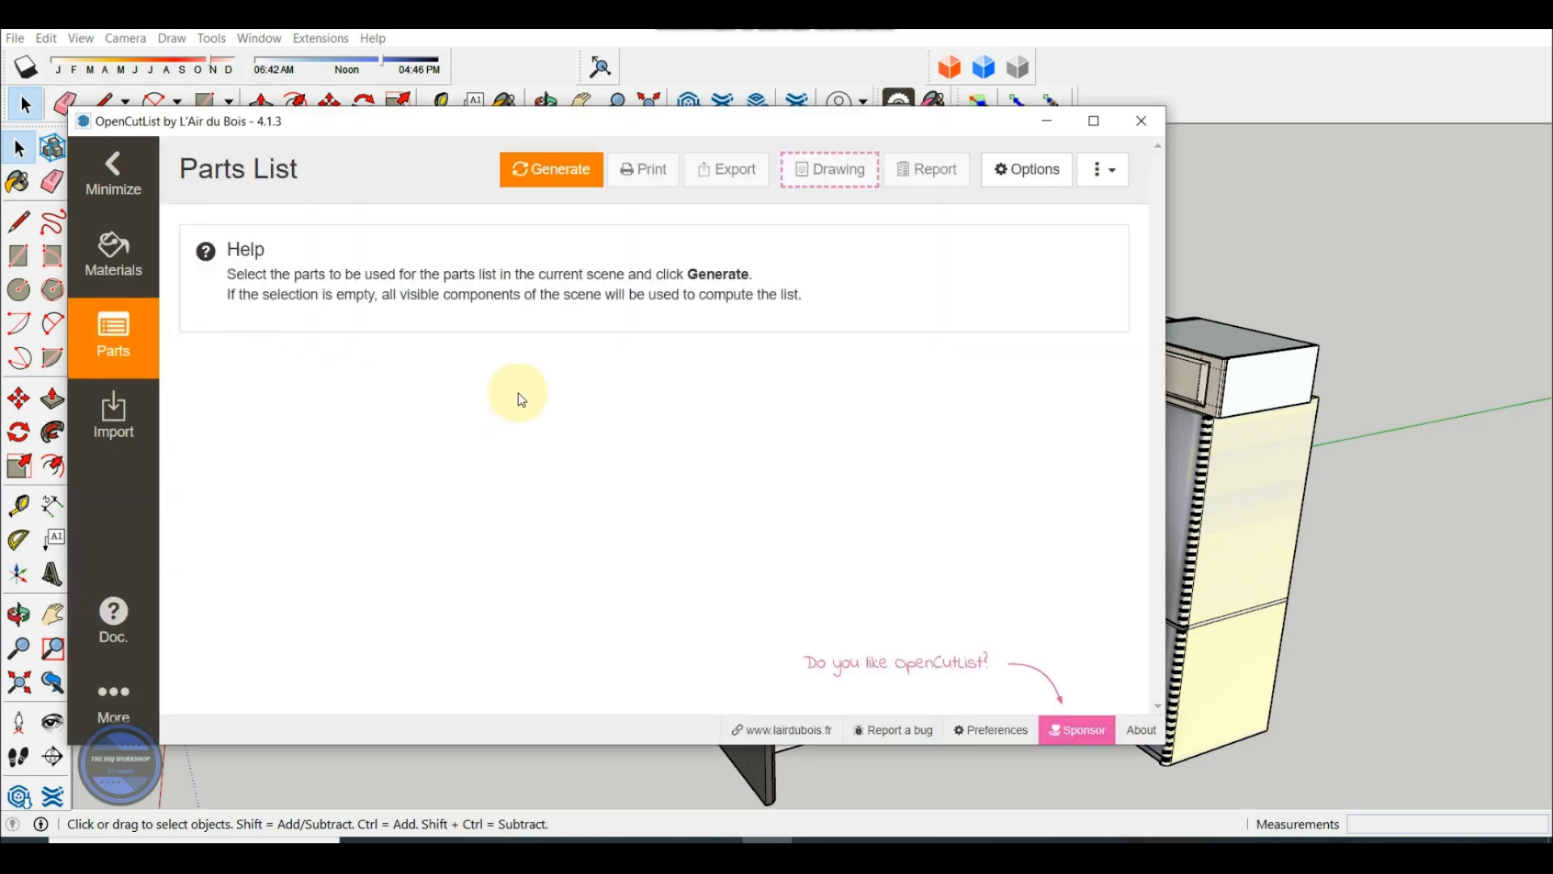
click(572, 173)
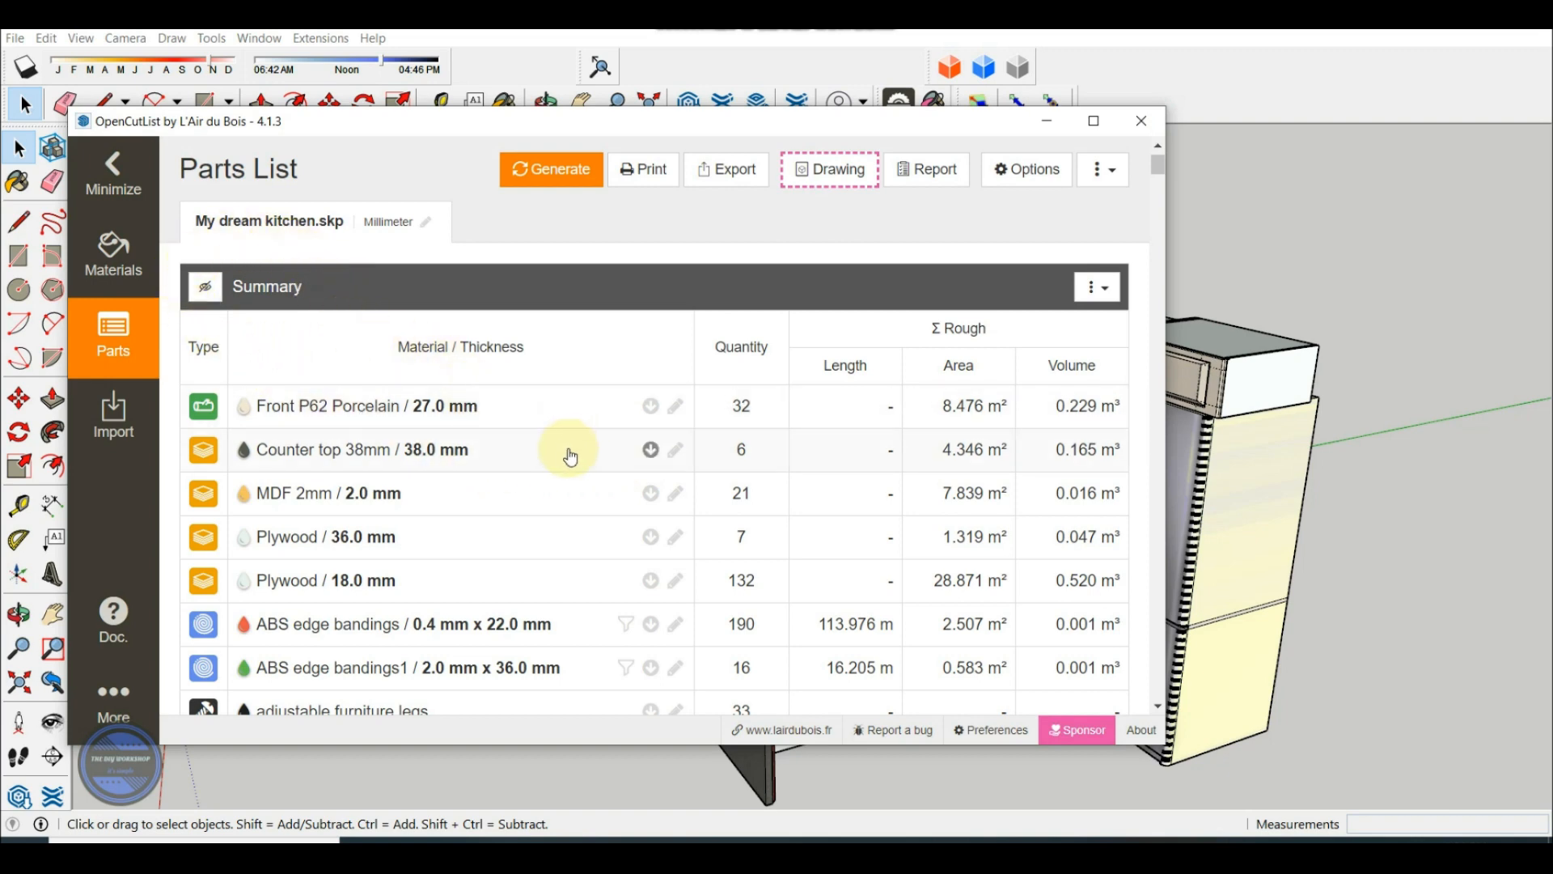
scroll(570, 457, down, 1)
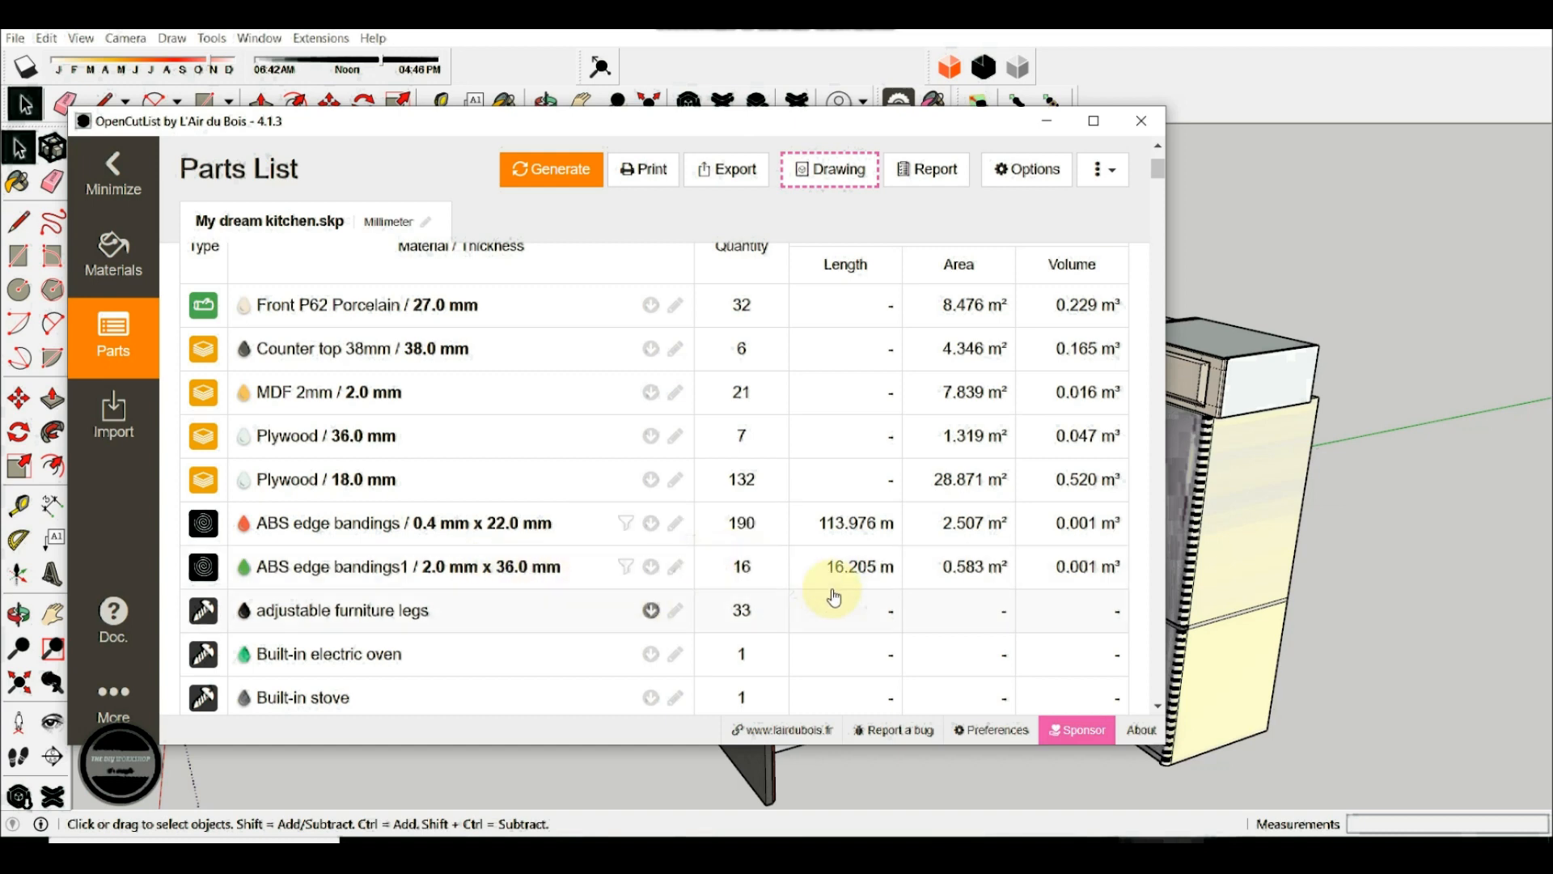
Examine the hardware entries in the summary and the part tables for Front P62 Porcelain, Counter top 38mm and MDF 2mm
scroll(750, 569, down, 4)
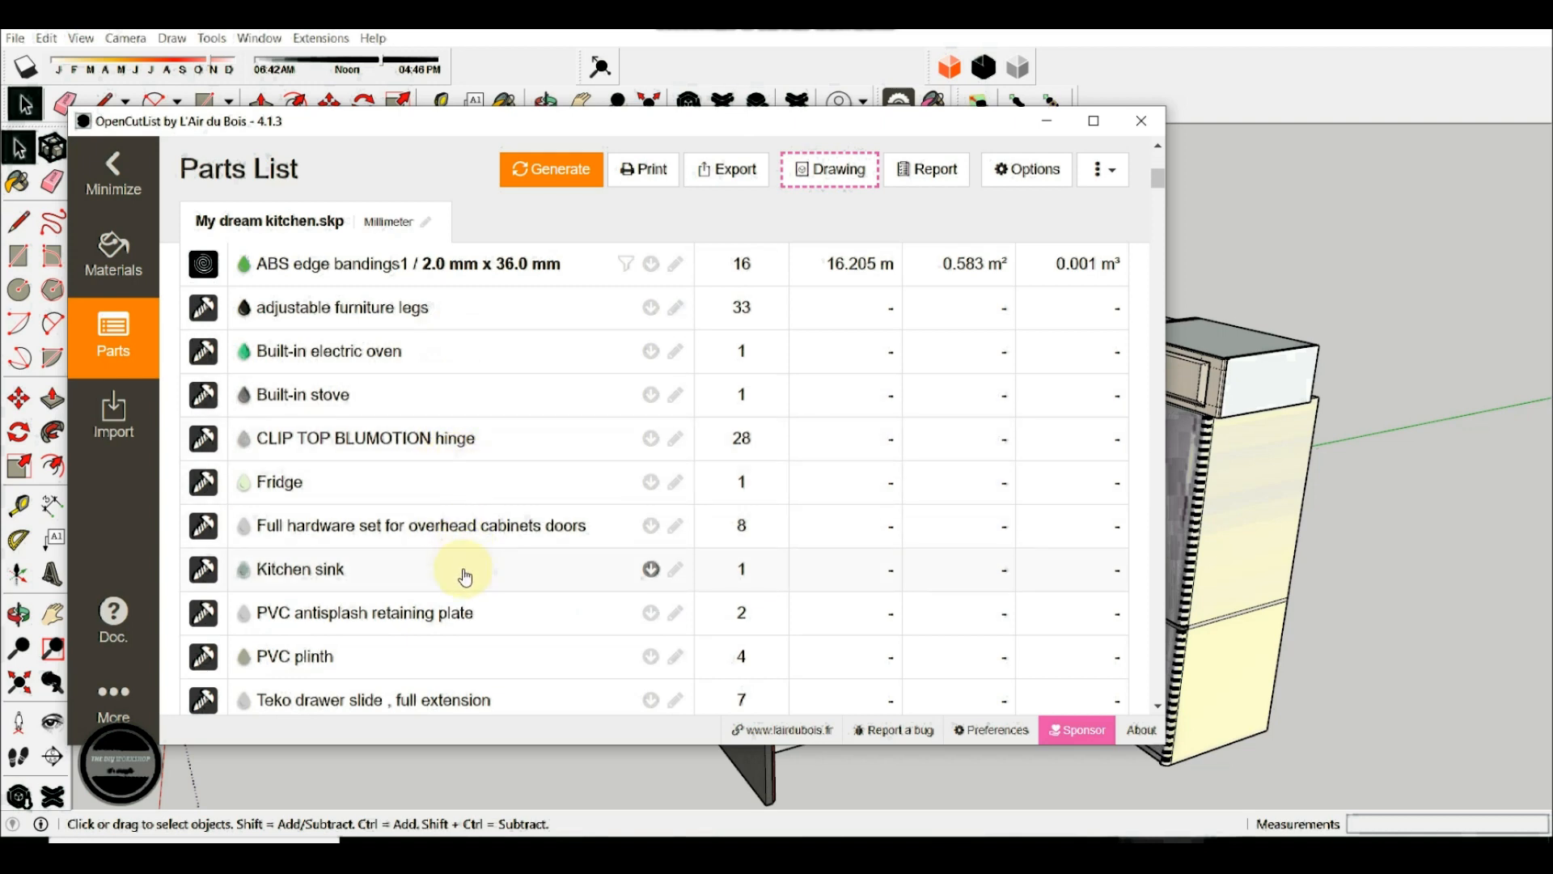
scroll(463, 619, down, 1)
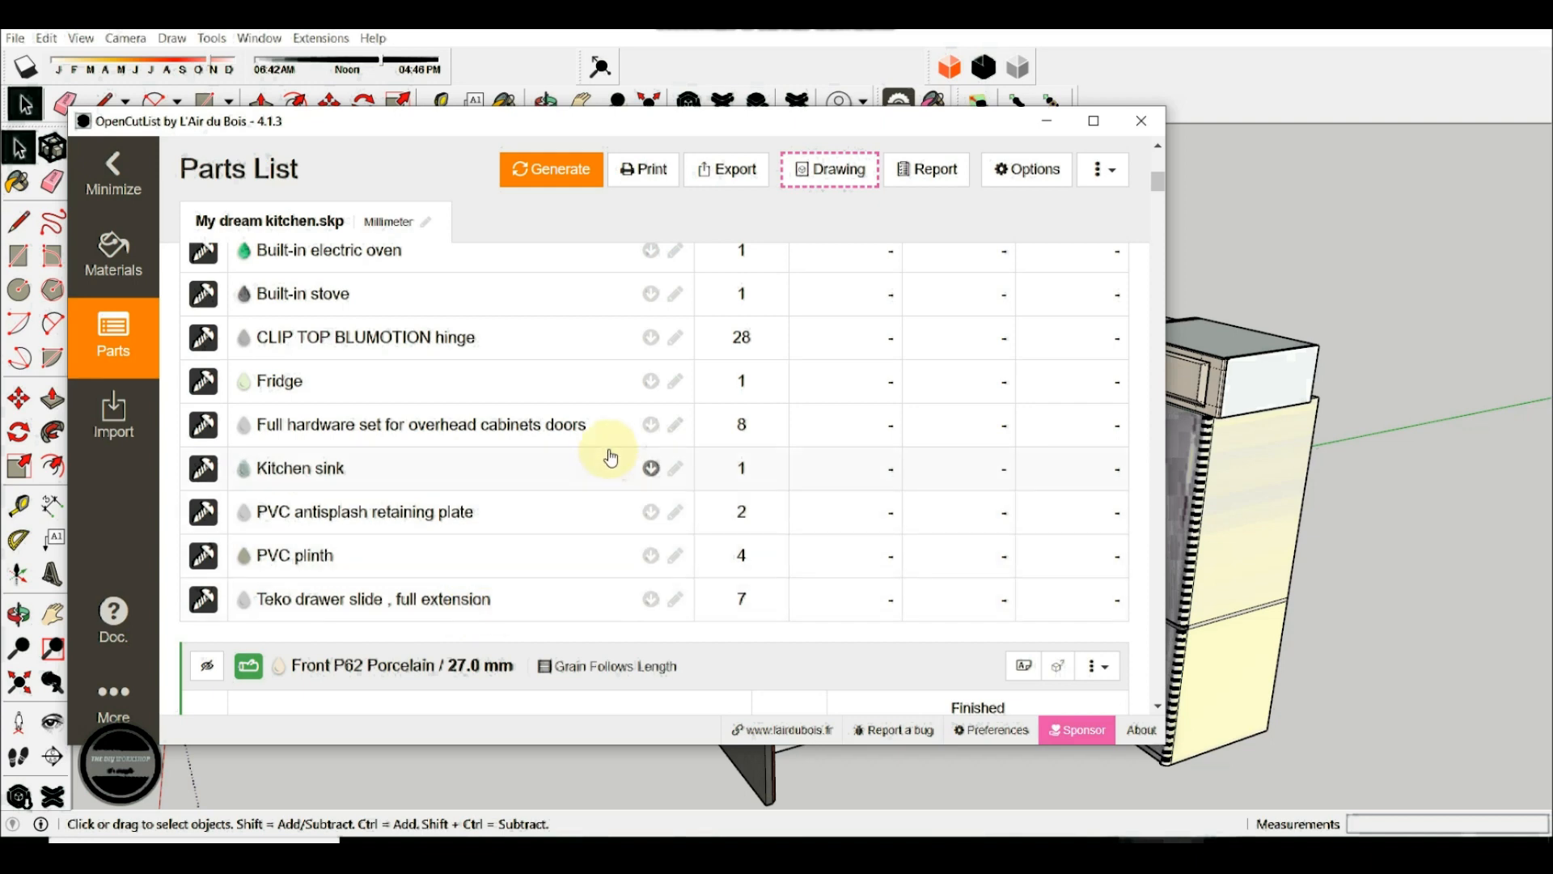
scroll(610, 457, down, 5)
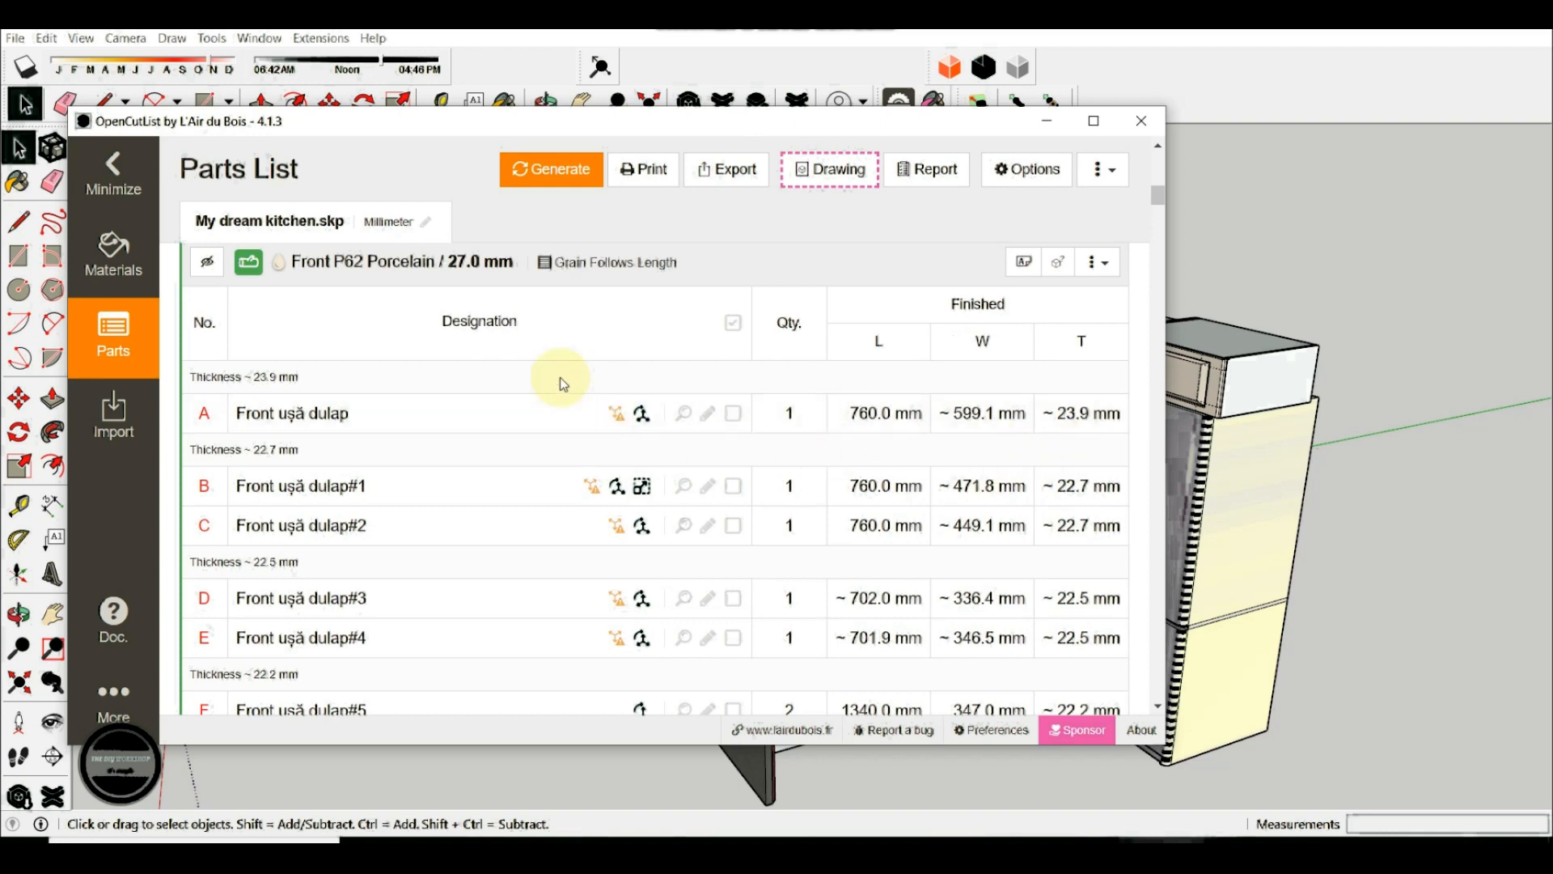
scroll(552, 377, down, 1)
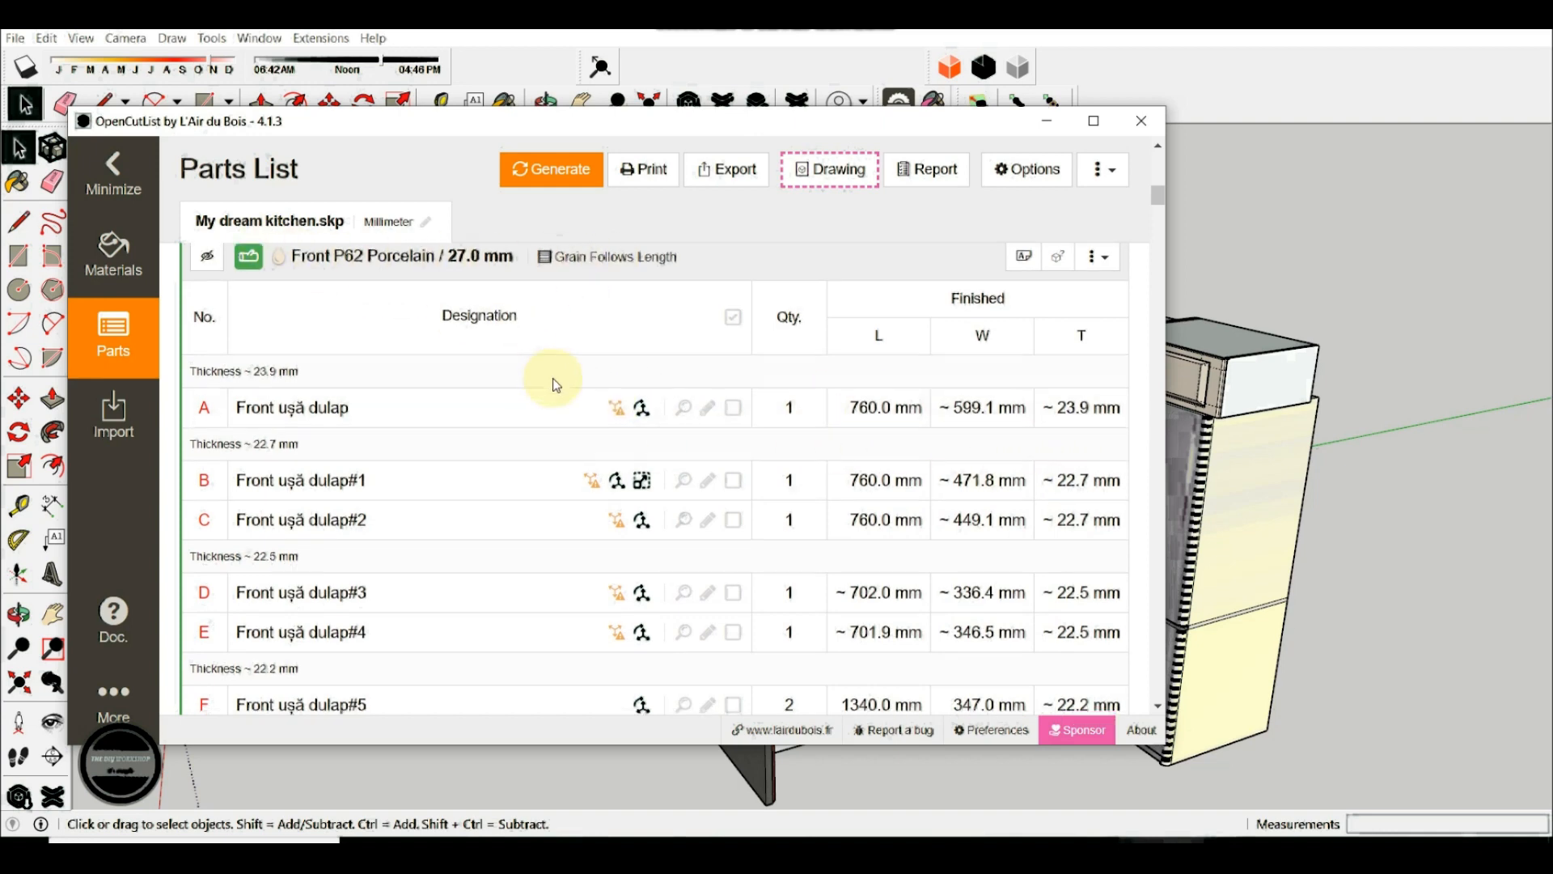
scroll(552, 377, down, 4)
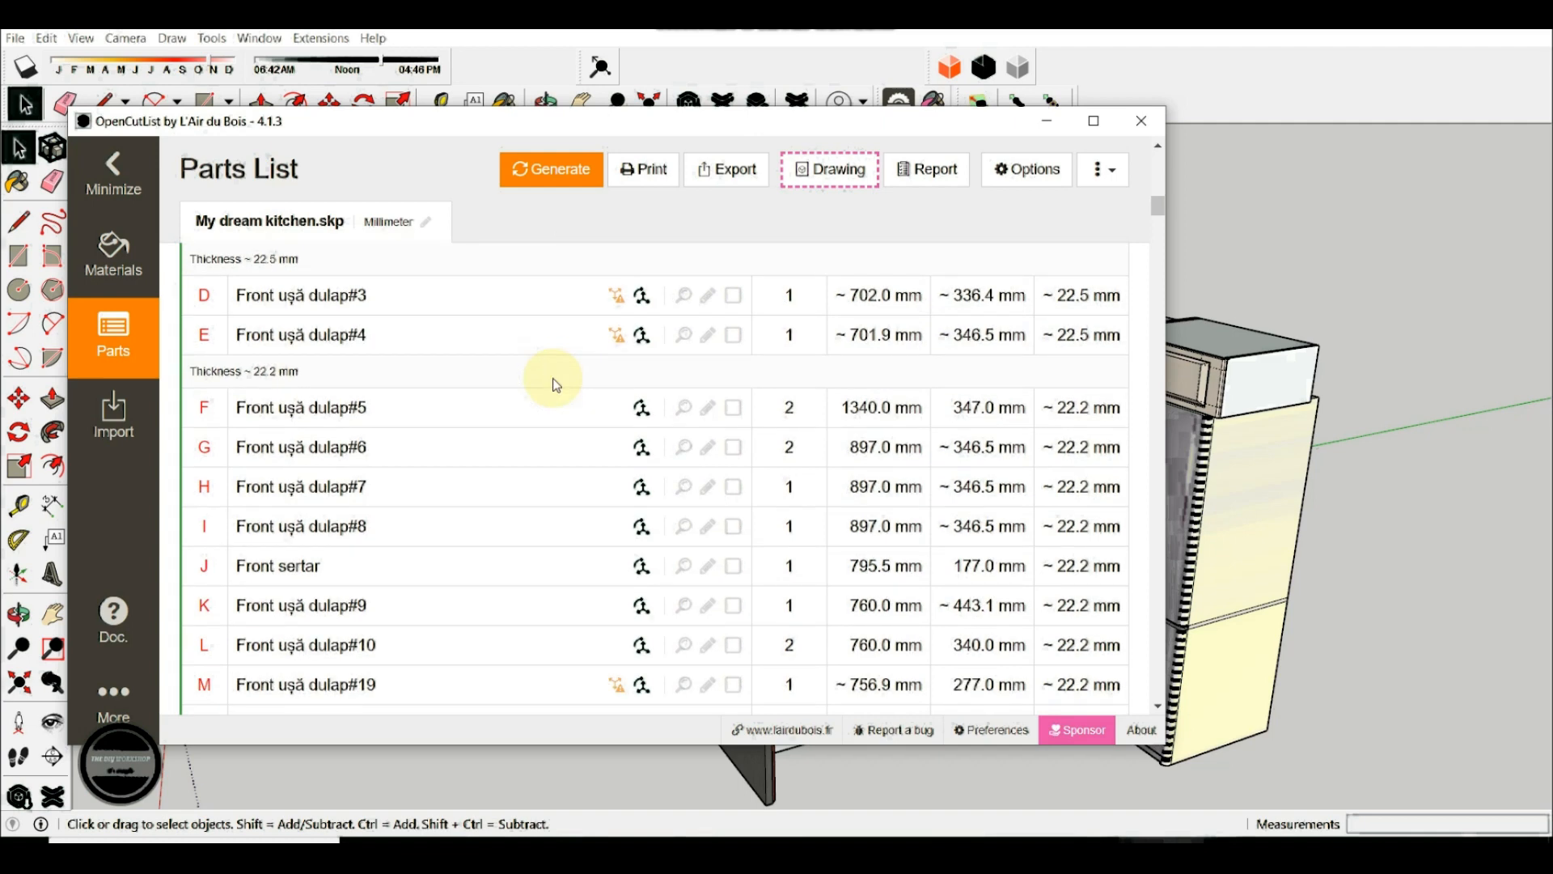
scroll(554, 383, down, 1)
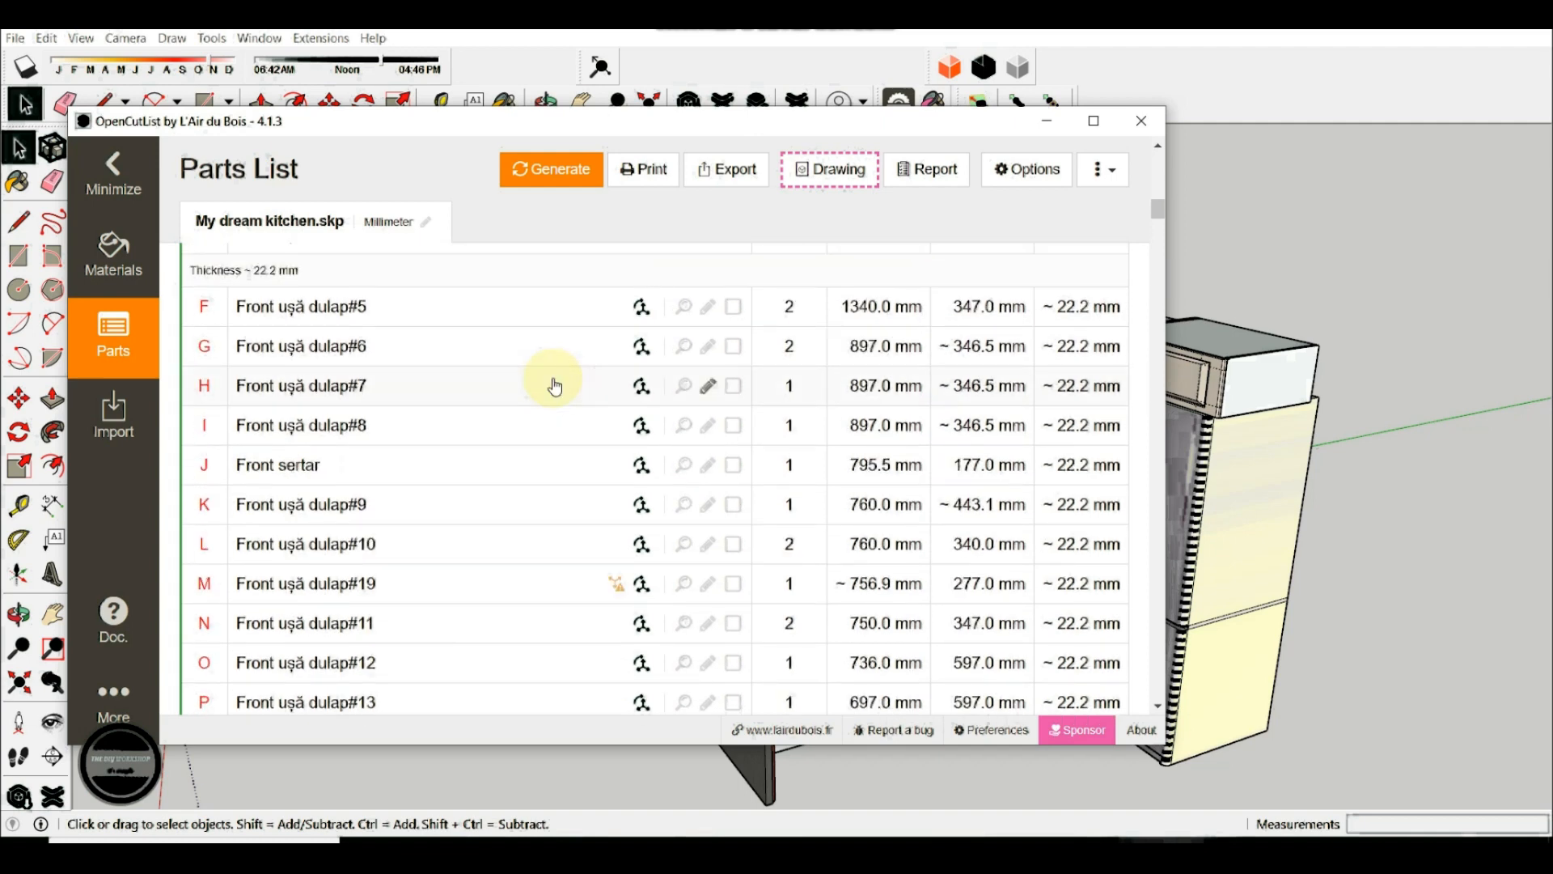
scroll(554, 385, down, 1)
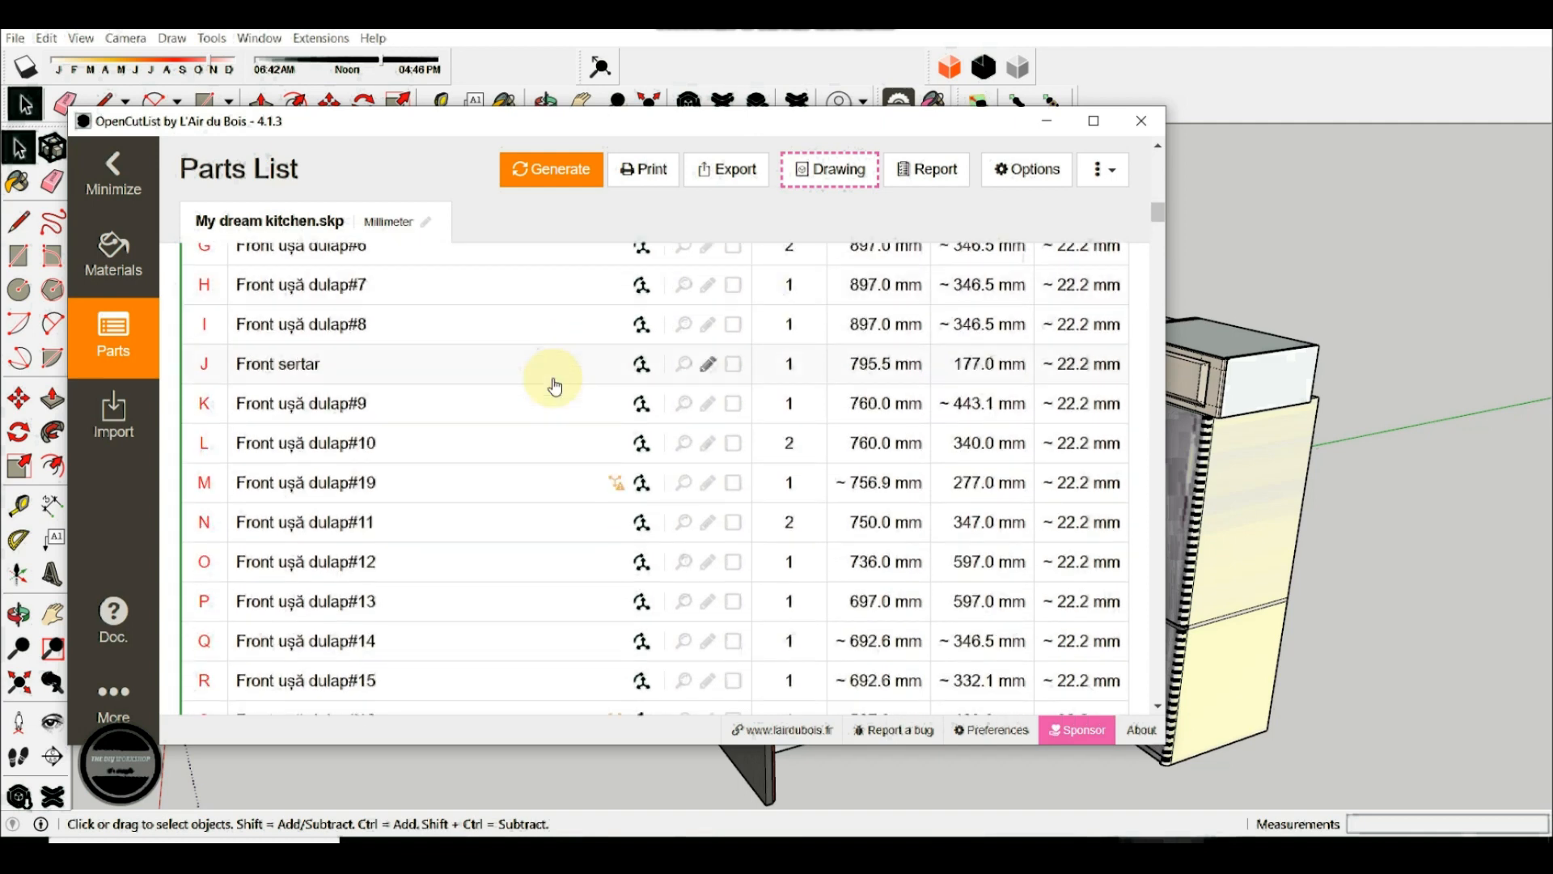
scroll(554, 386, down, 3)
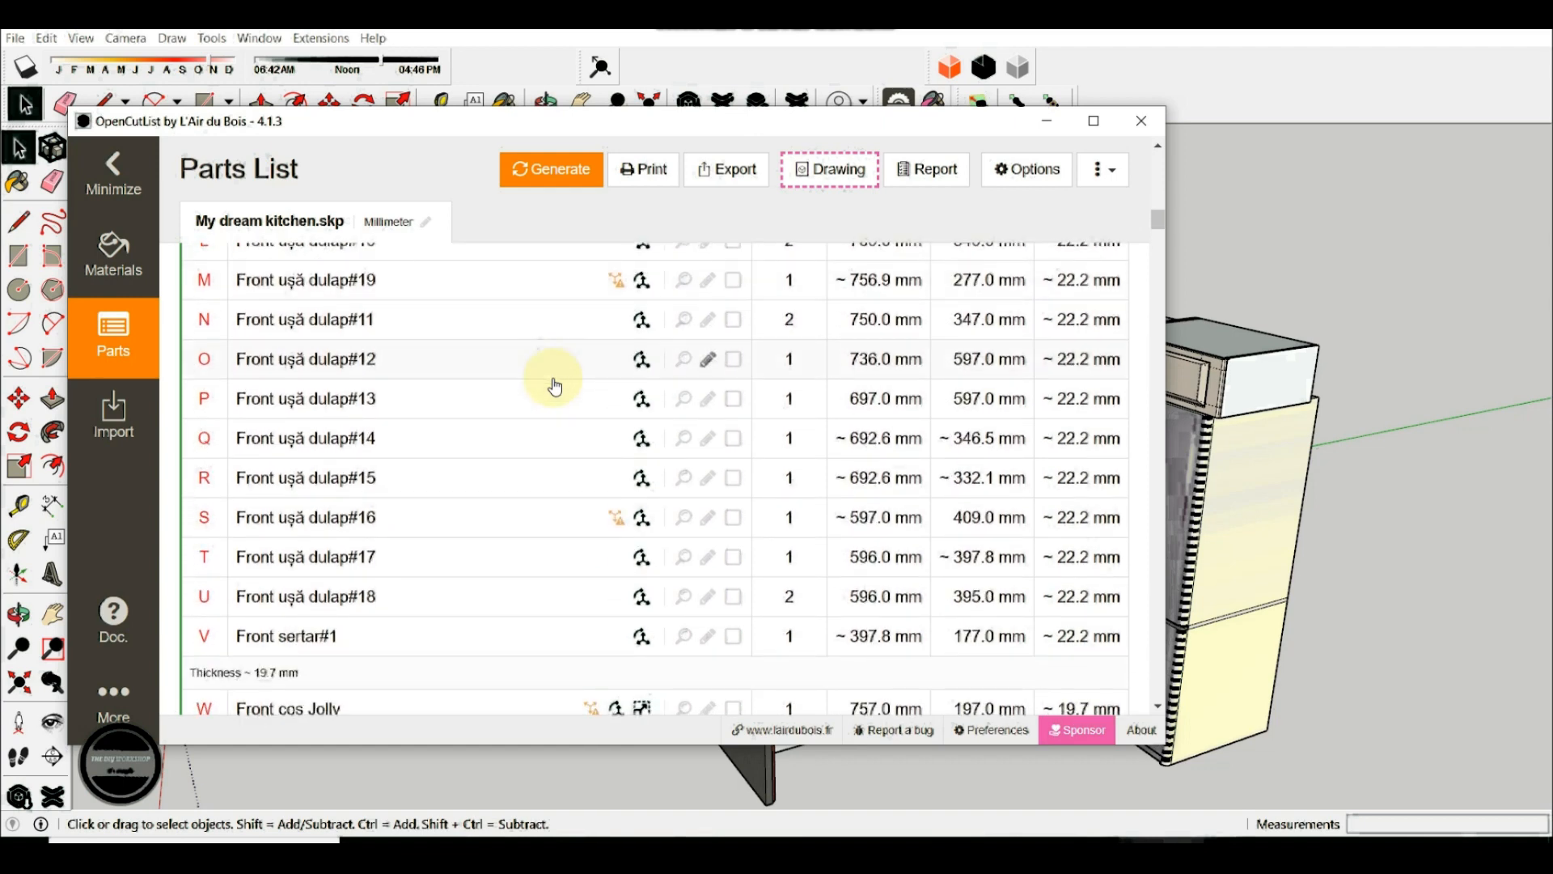
scroll(554, 385, down, 1)
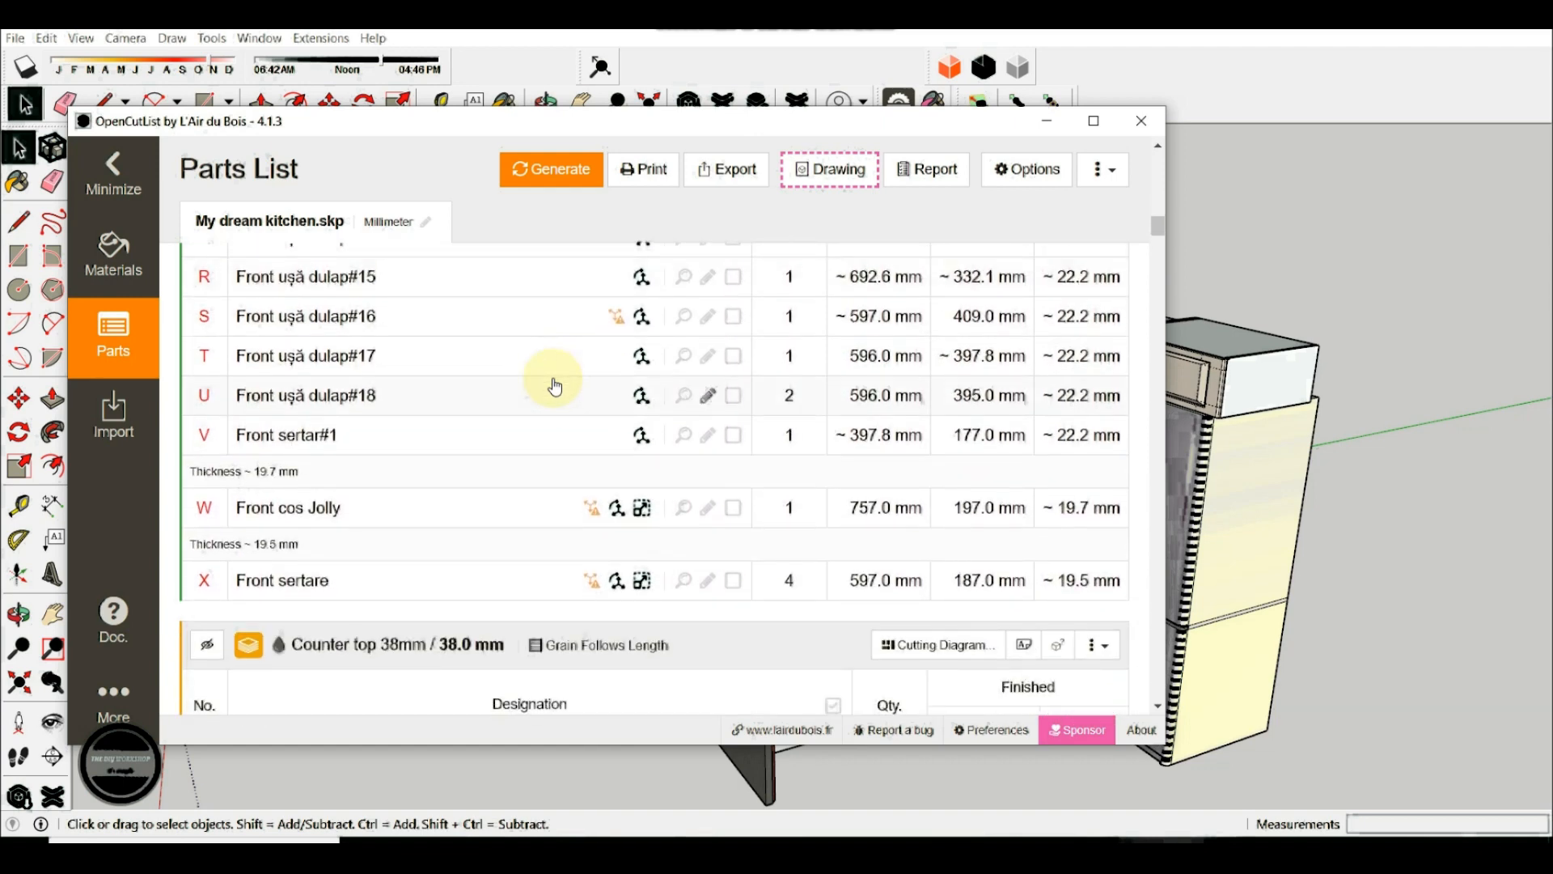
scroll(554, 386, down, 1)
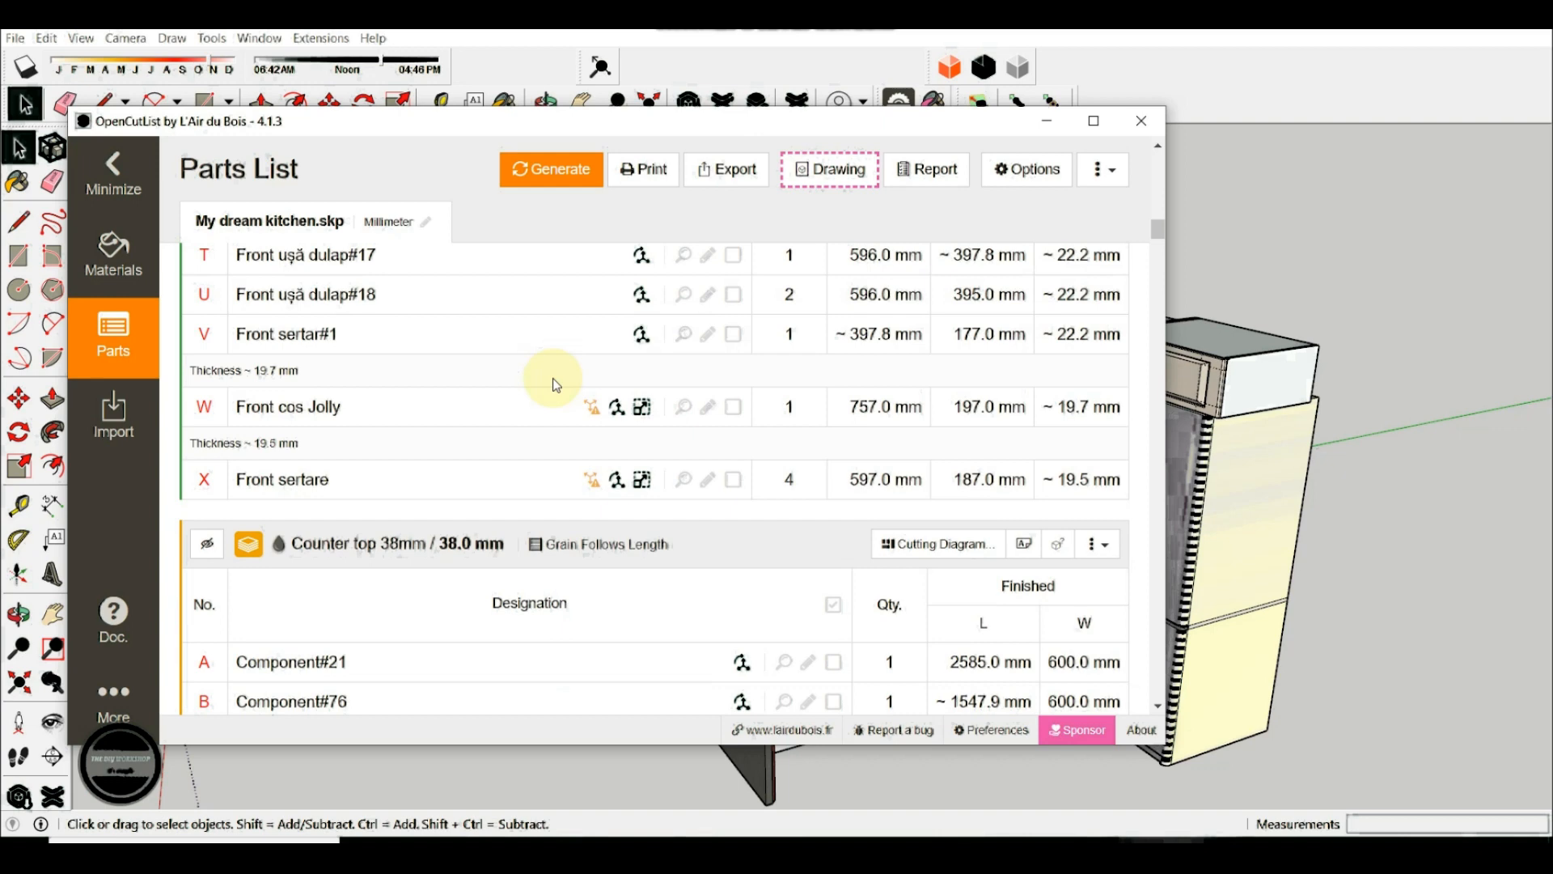
scroll(552, 377, down, 2)
scroll(552, 377, down, 4)
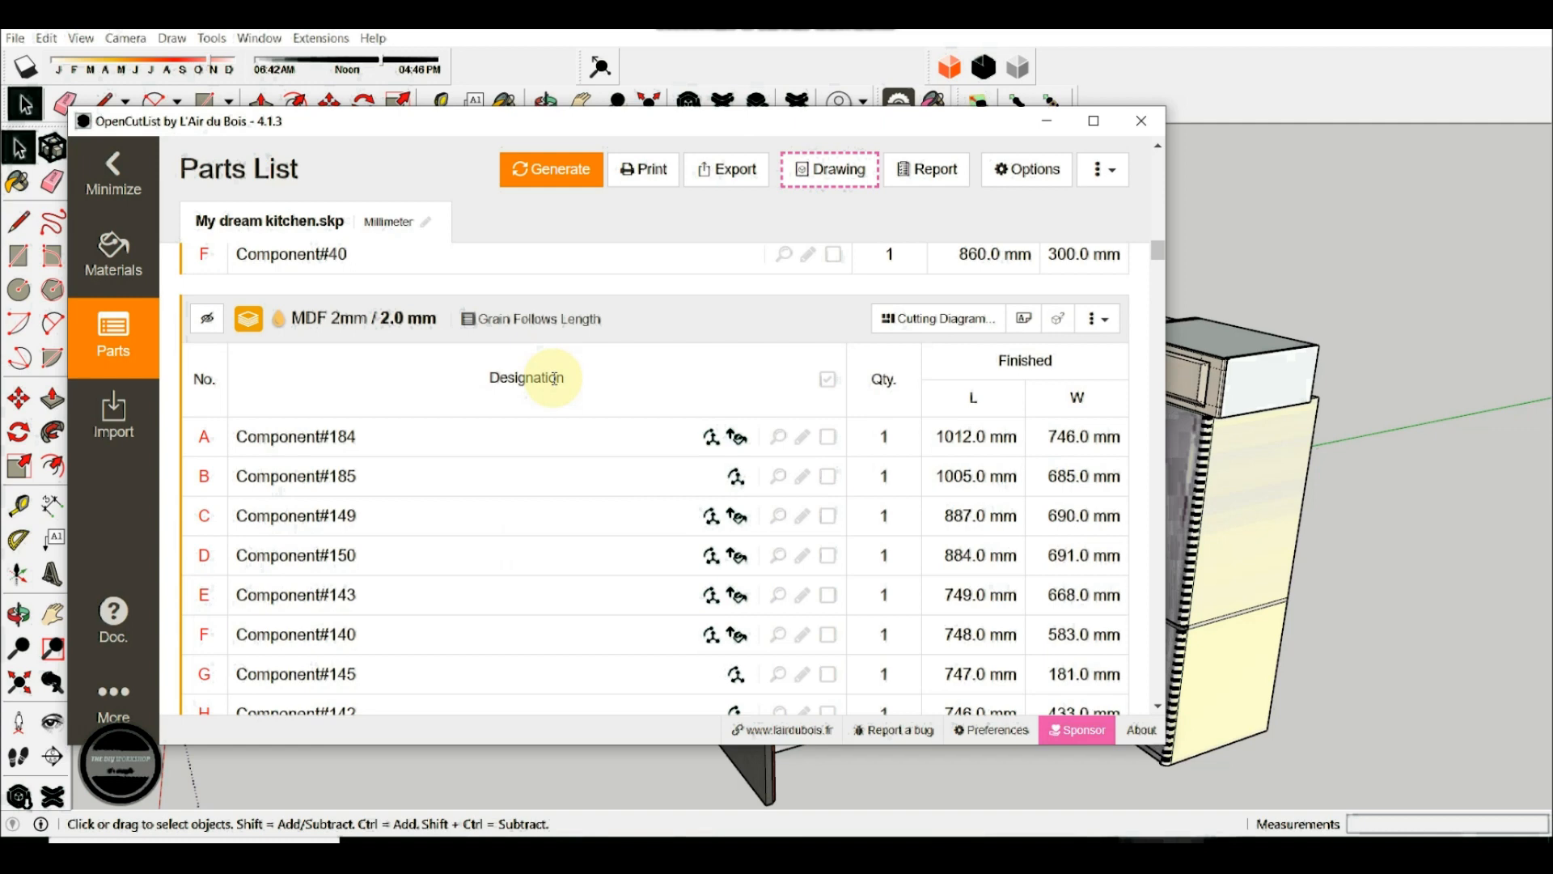
Generate the cutting diagram for the MDF 2mm group on 2800mm x 2070mm standard panels and review the first panel's layout
click(920, 327)
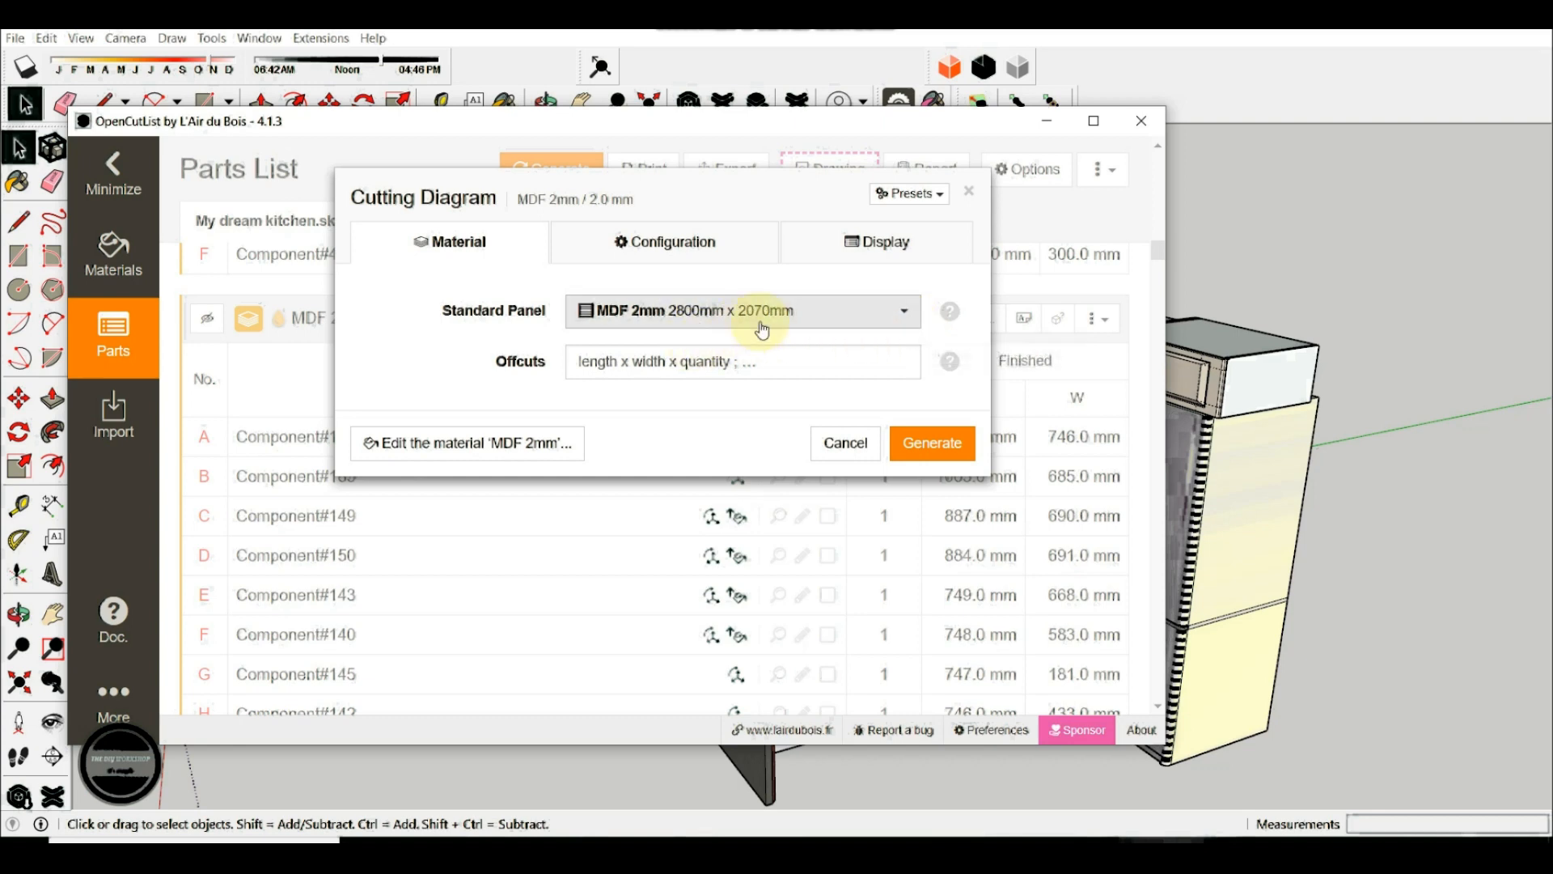
click(932, 445)
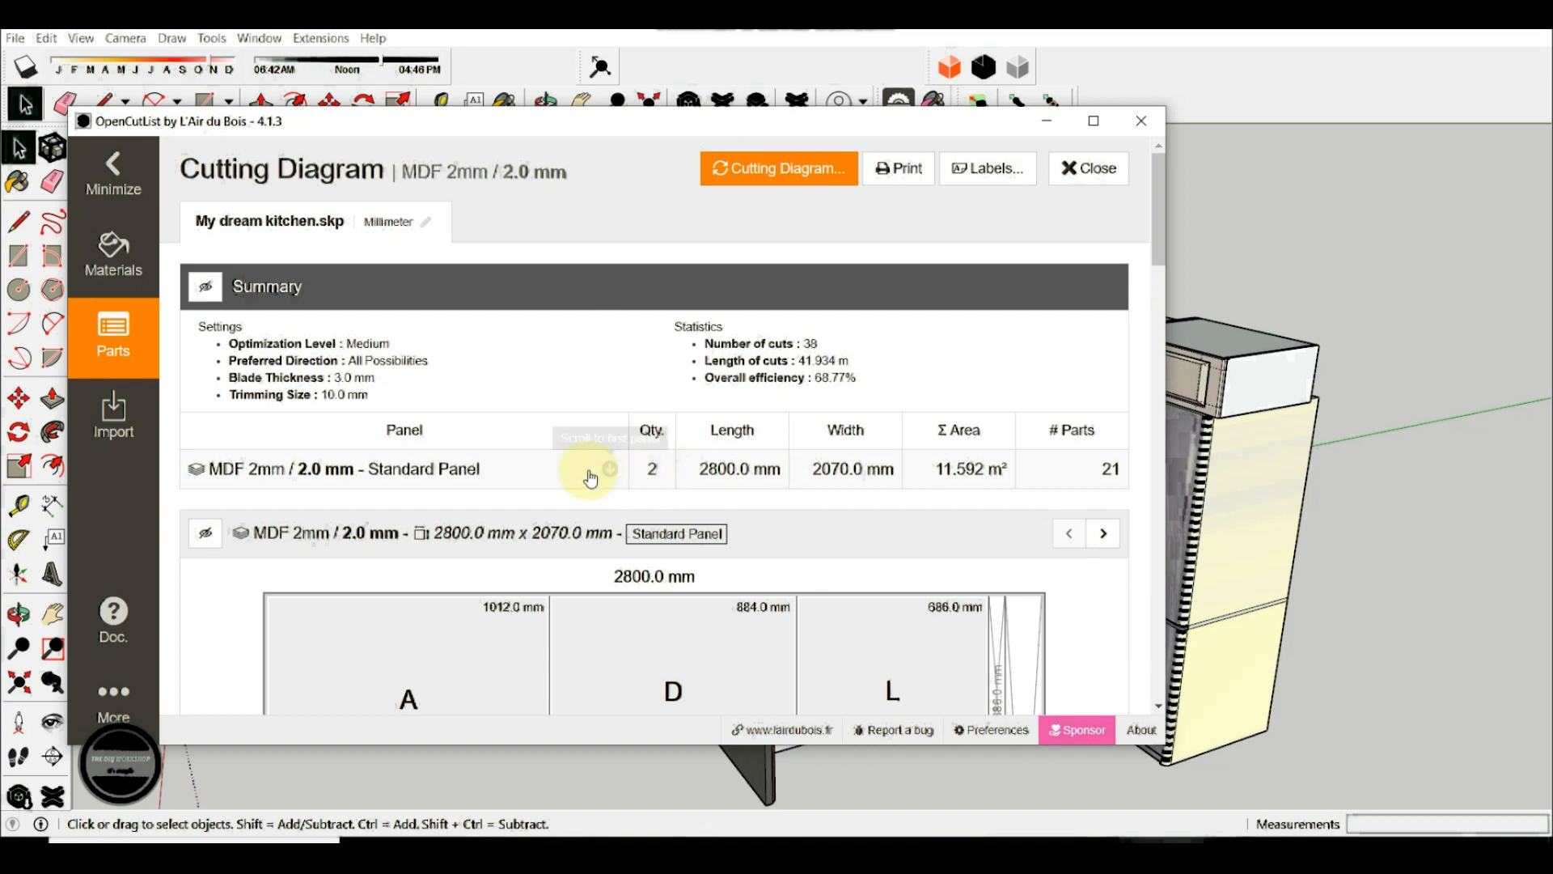
scroll(589, 476, down, 1)
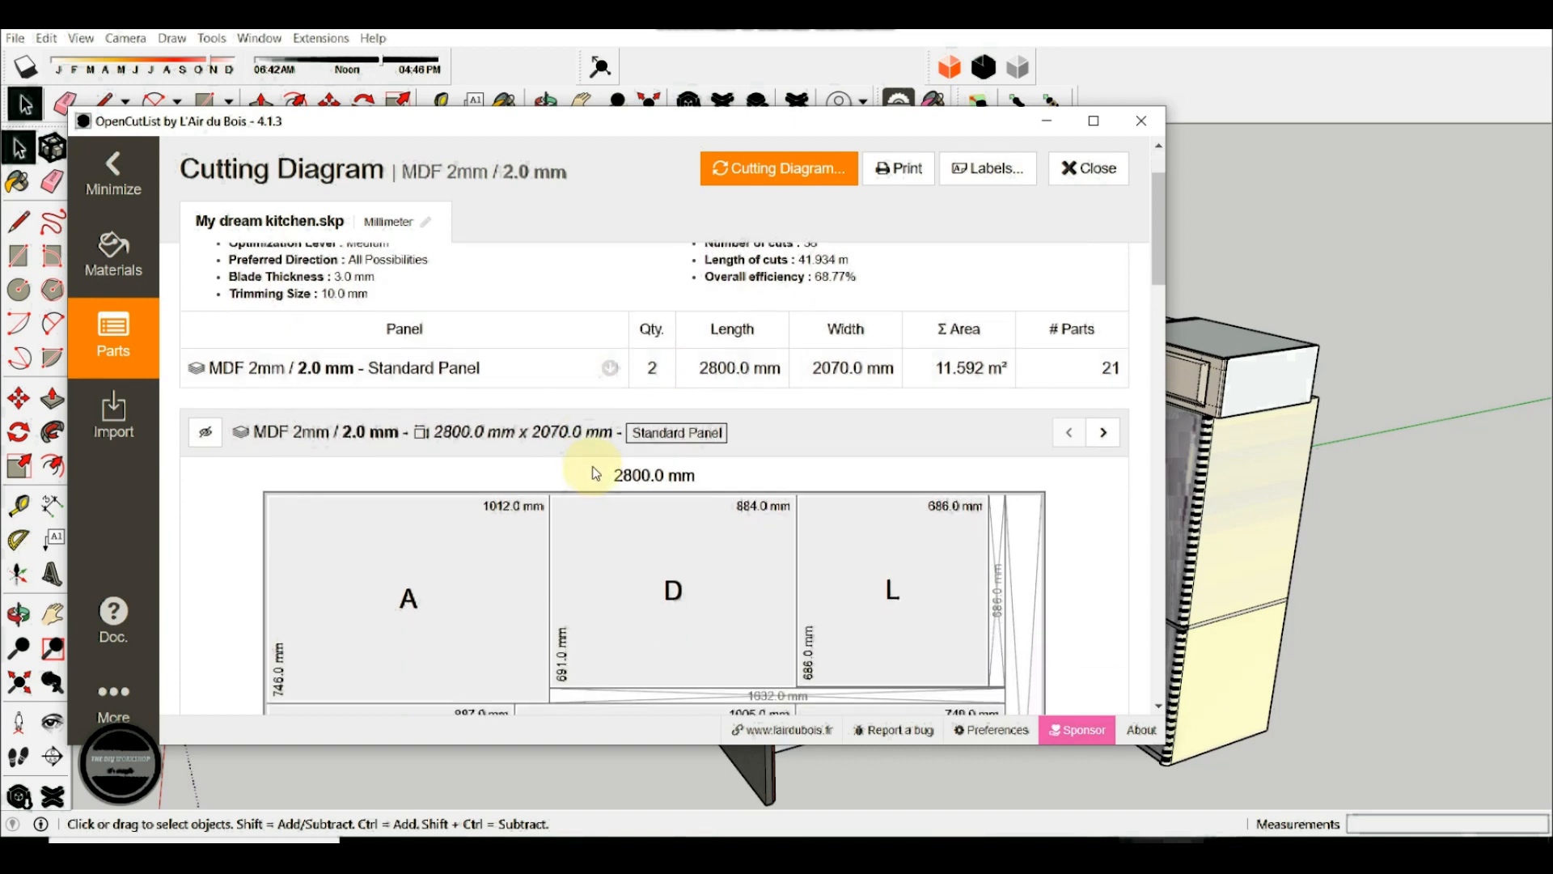
scroll(596, 465, down, 1)
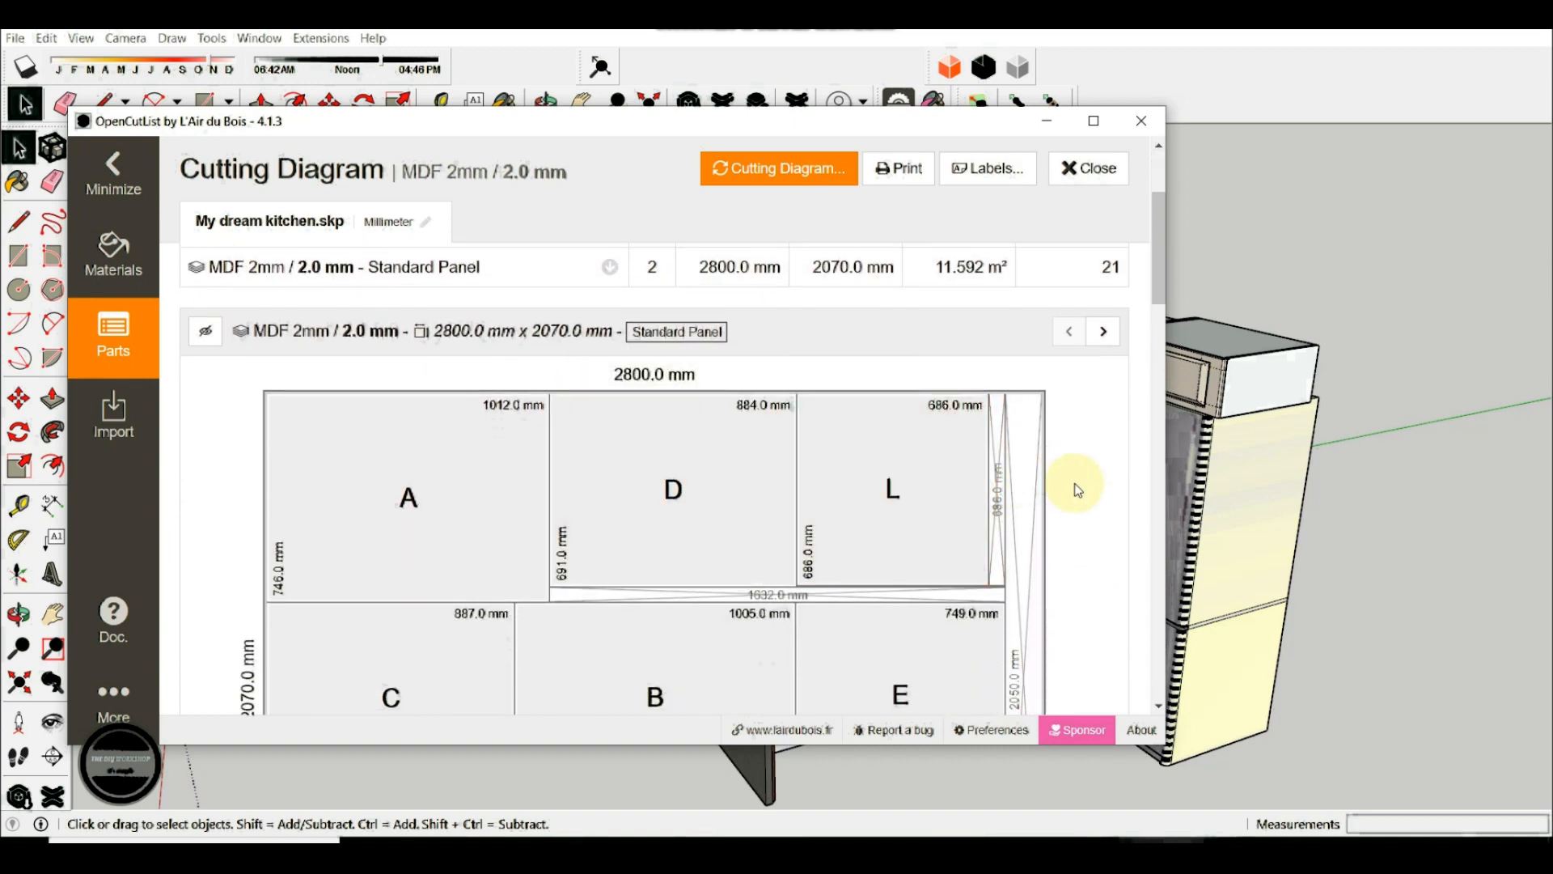
scroll(1078, 490, down, 1)
scroll(1078, 490, down, 2)
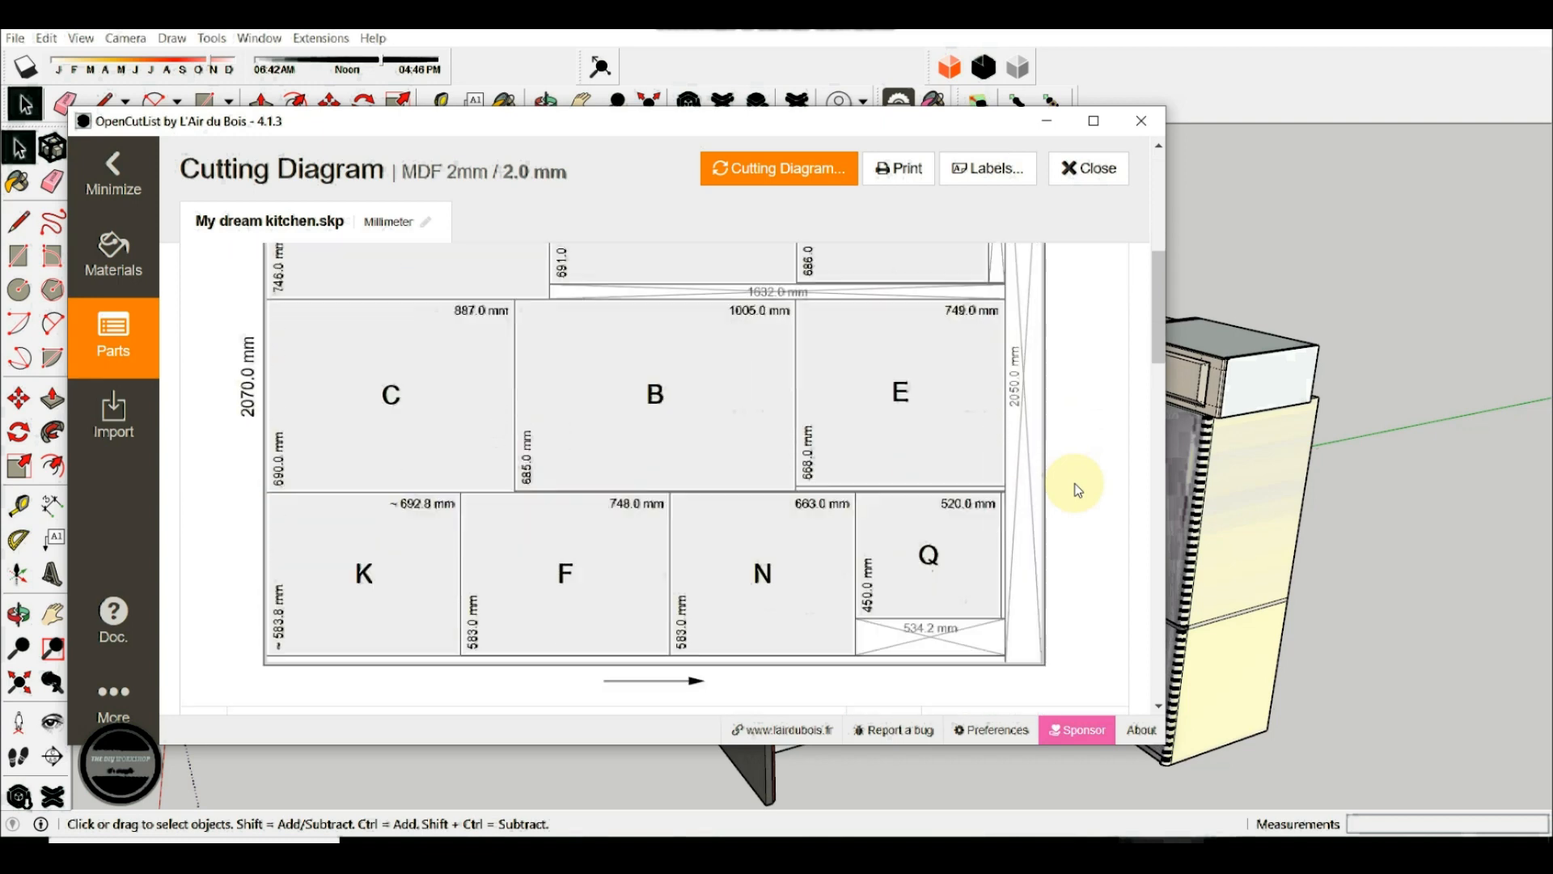
scroll(1078, 490, down, 1)
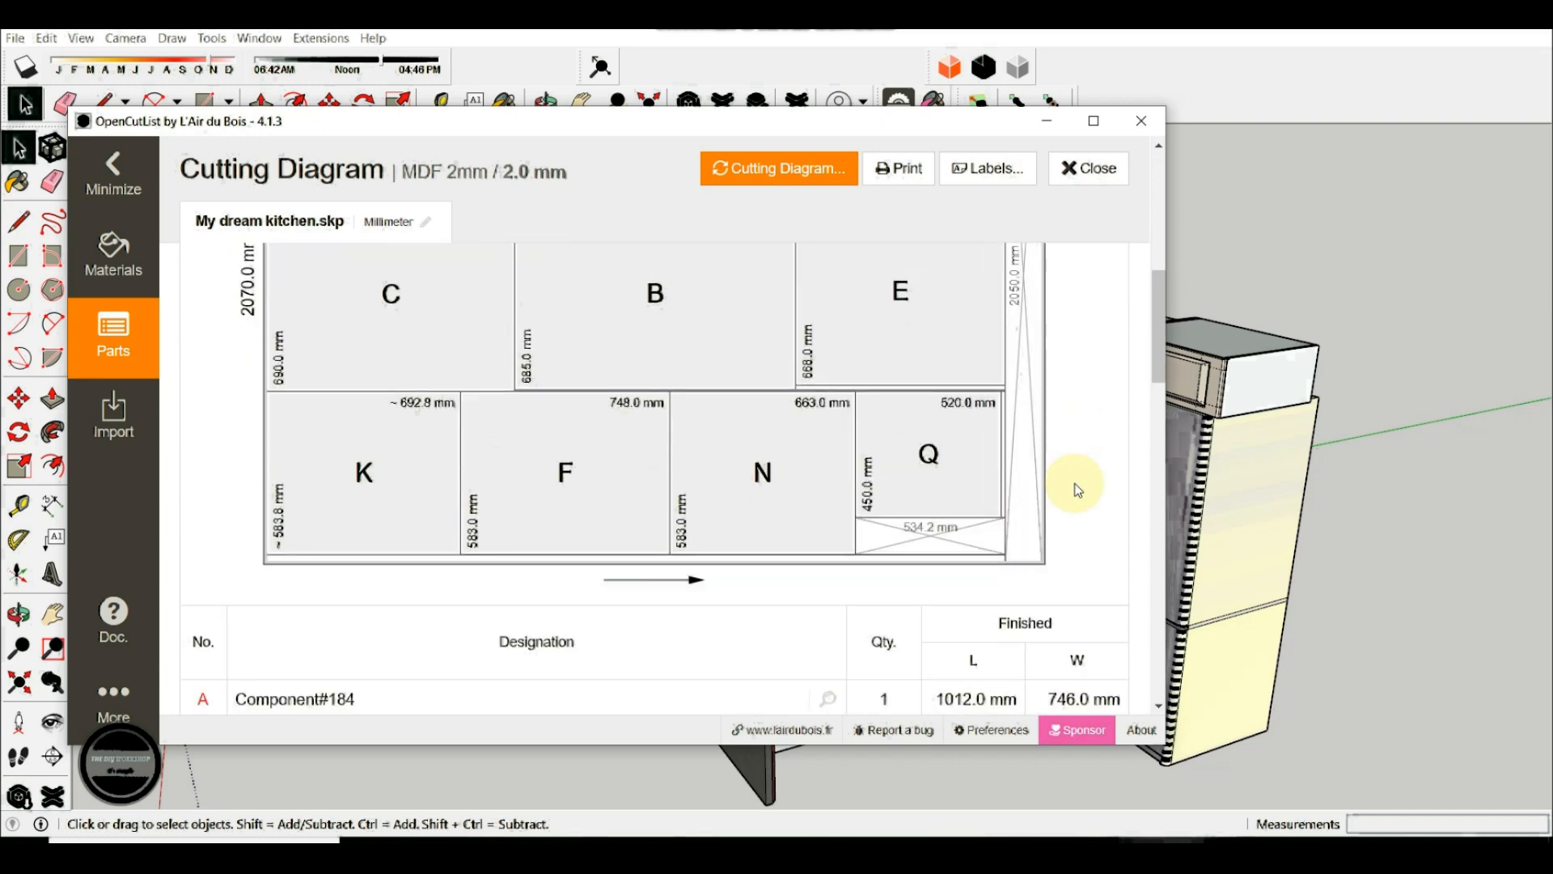
scroll(1077, 490, down, 1)
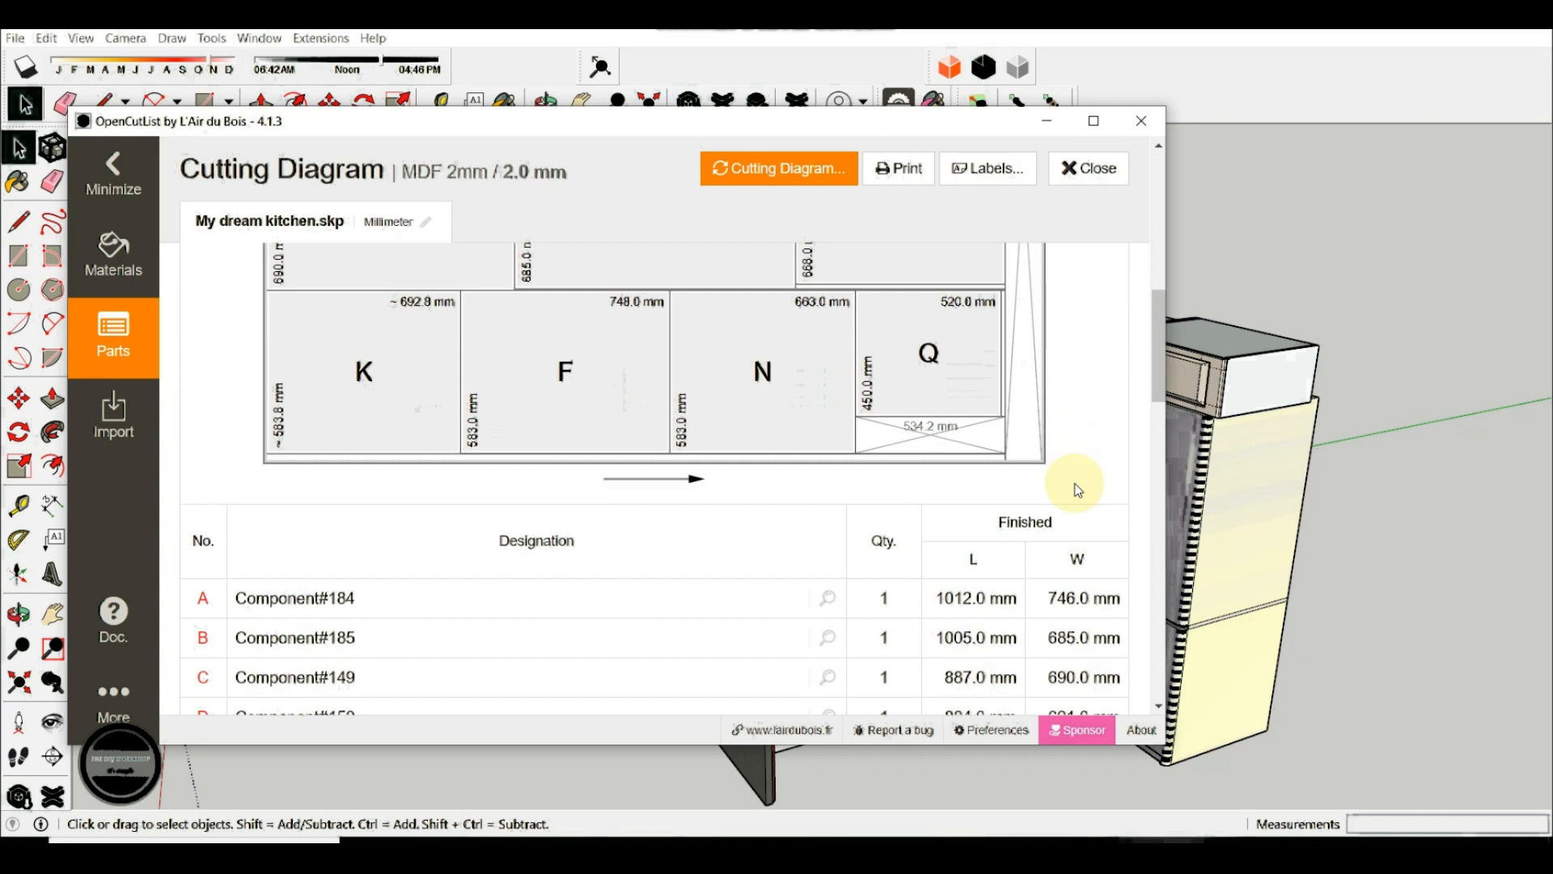
Examine the first MDF panel's part table and the second panel's layout, and return to the parts list
scroll(1077, 490, down, 4)
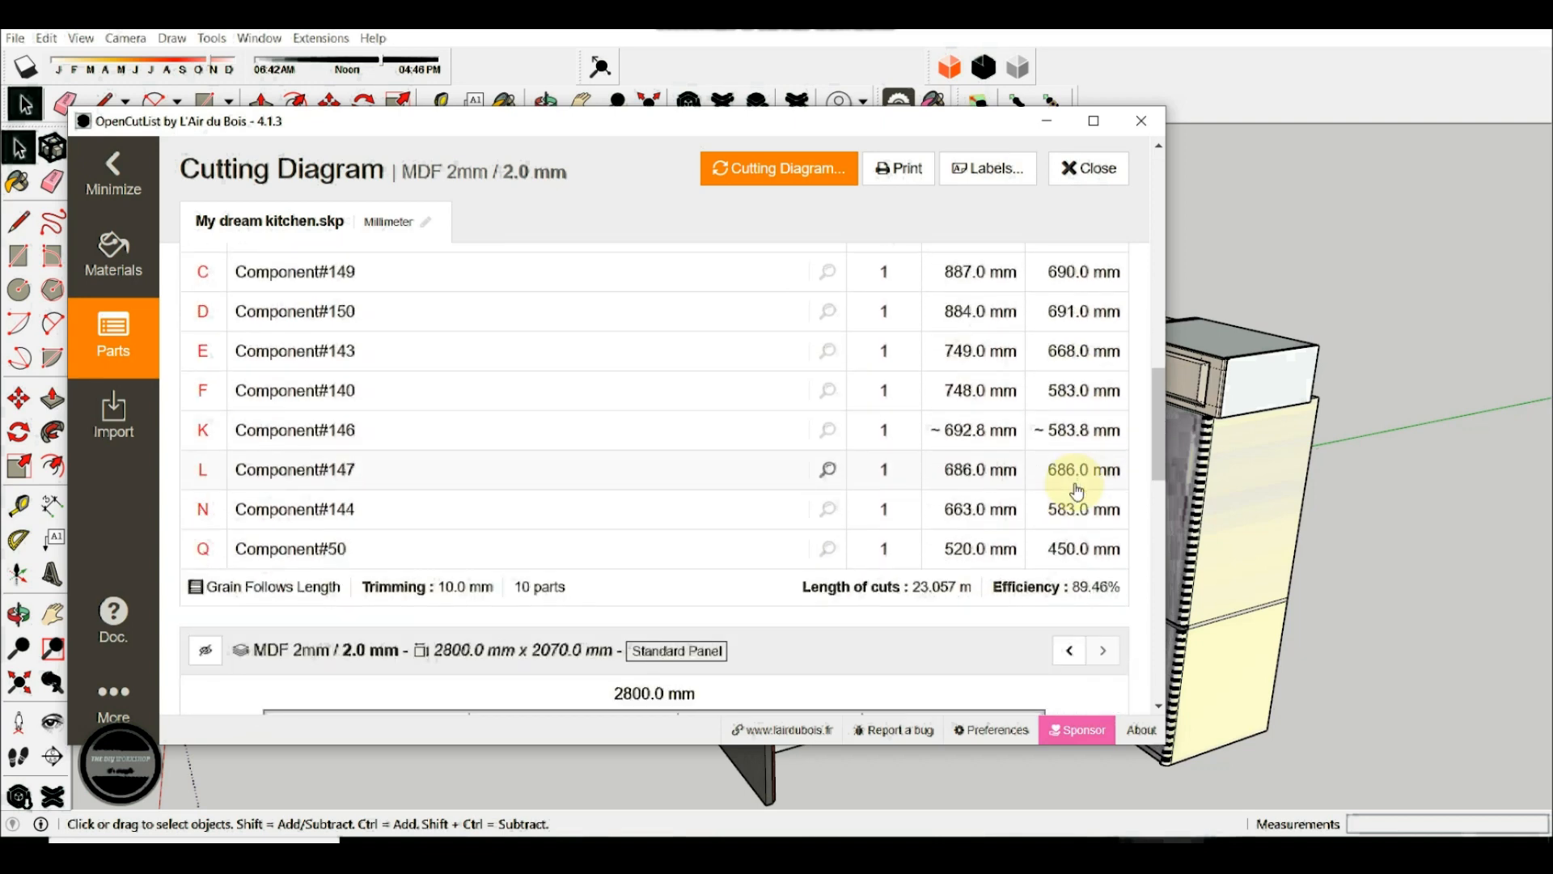
scroll(1077, 490, down, 4)
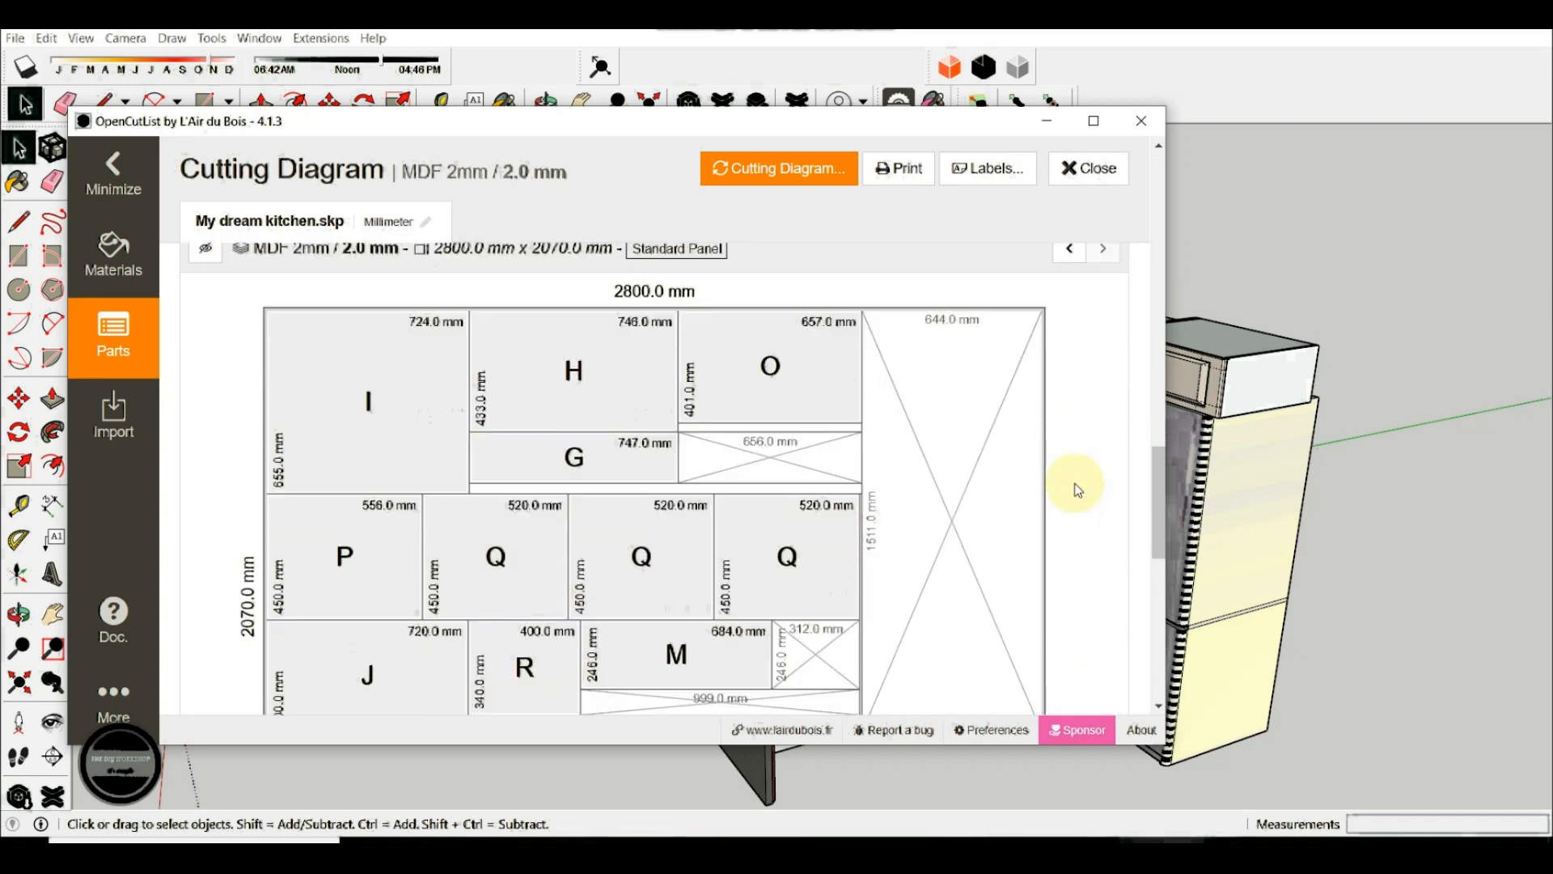
scroll(1078, 491, down, 2)
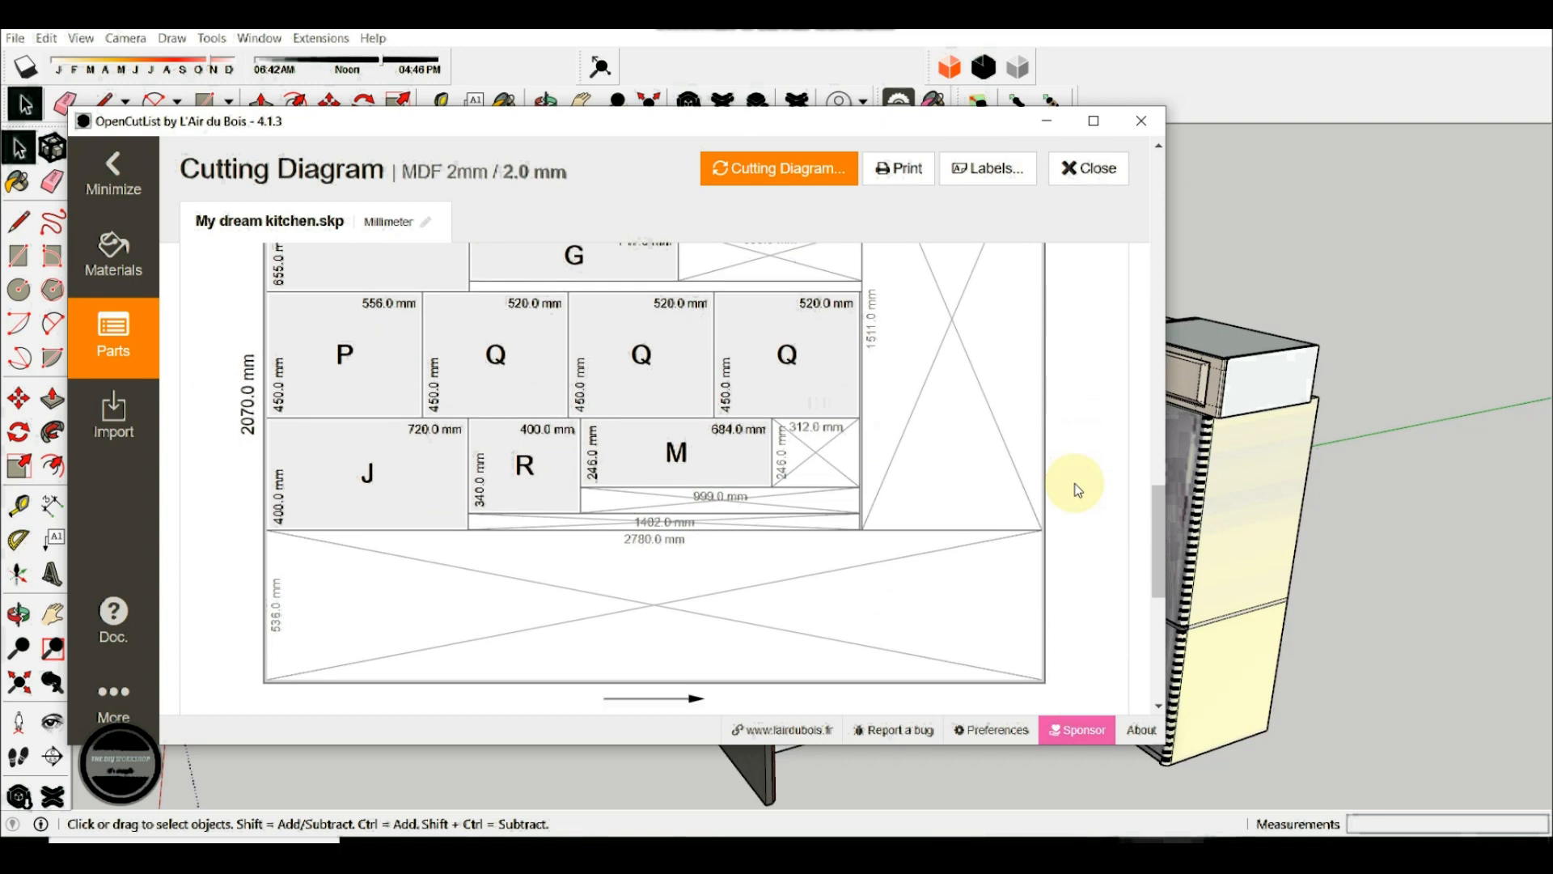
scroll(1077, 490, up, 3)
scroll(1077, 491, down, 7)
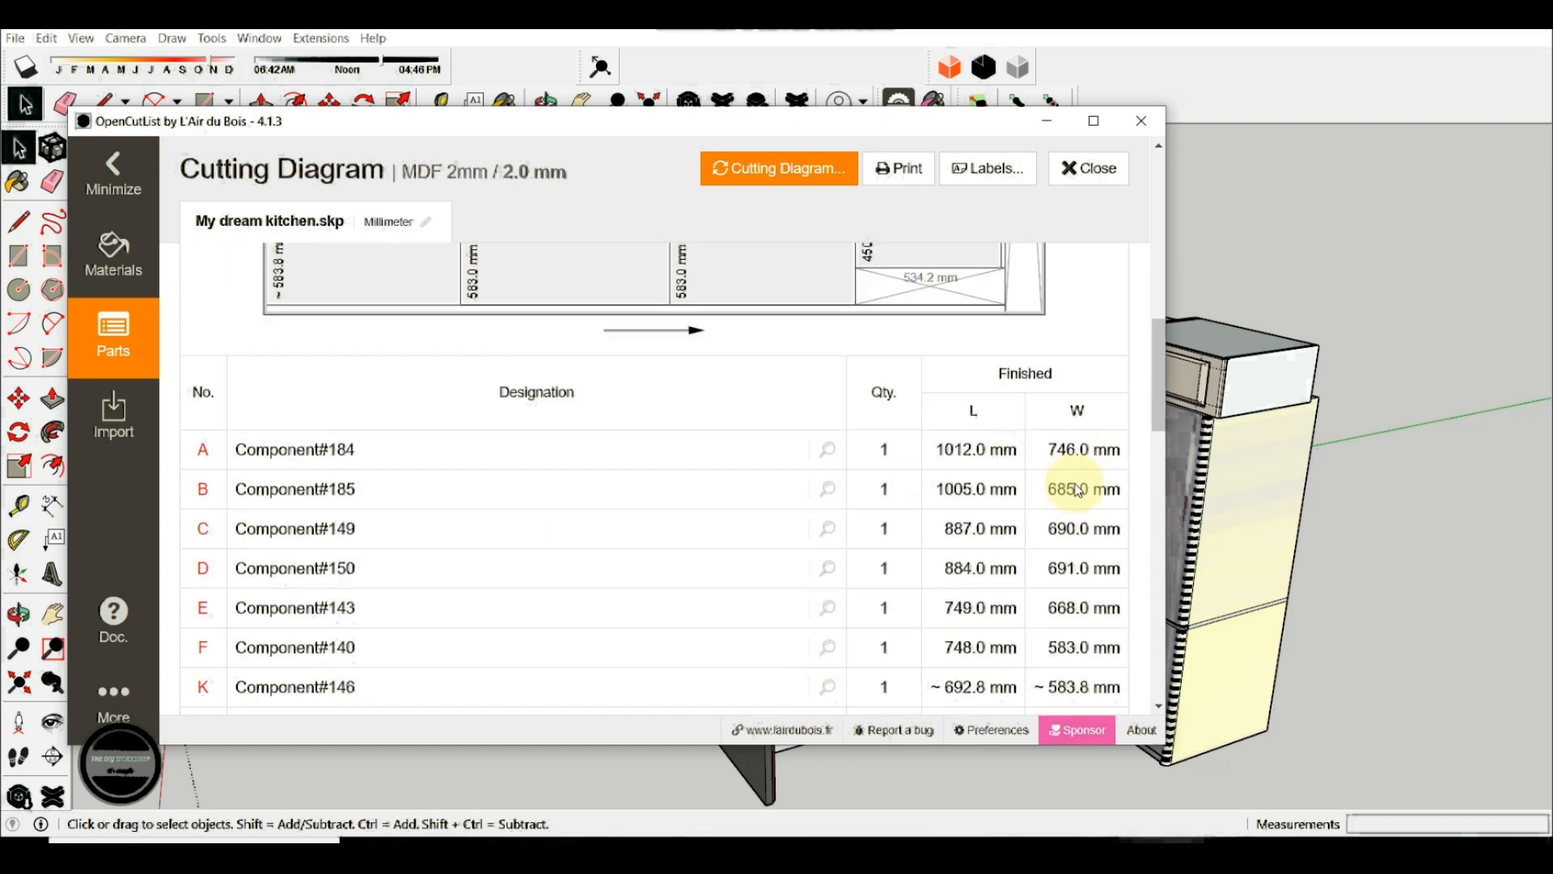
scroll(1067, 482, up, 6)
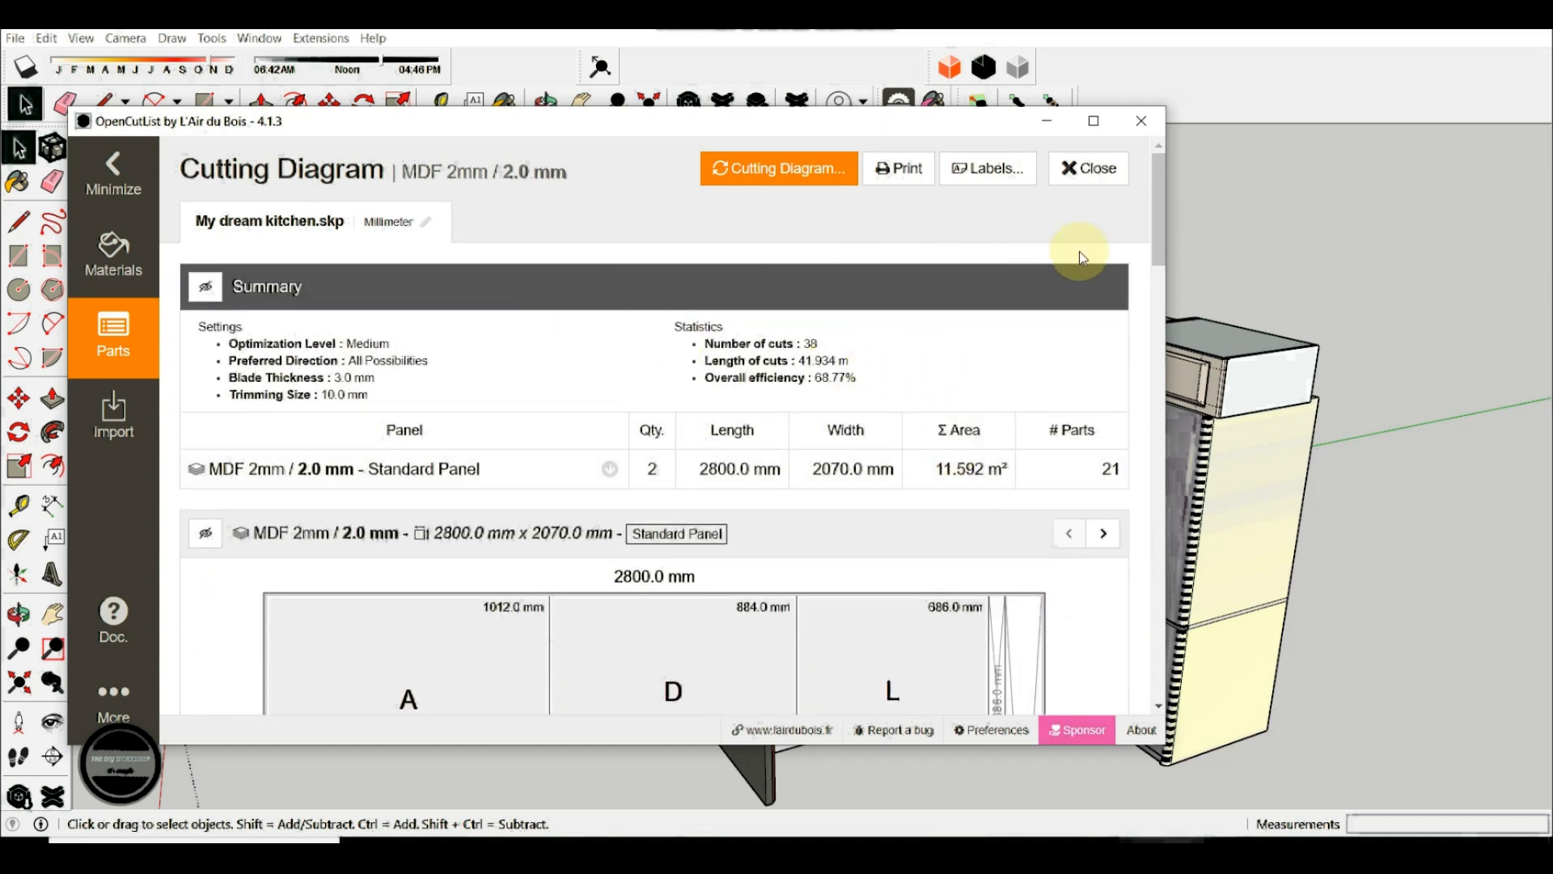
click(1092, 172)
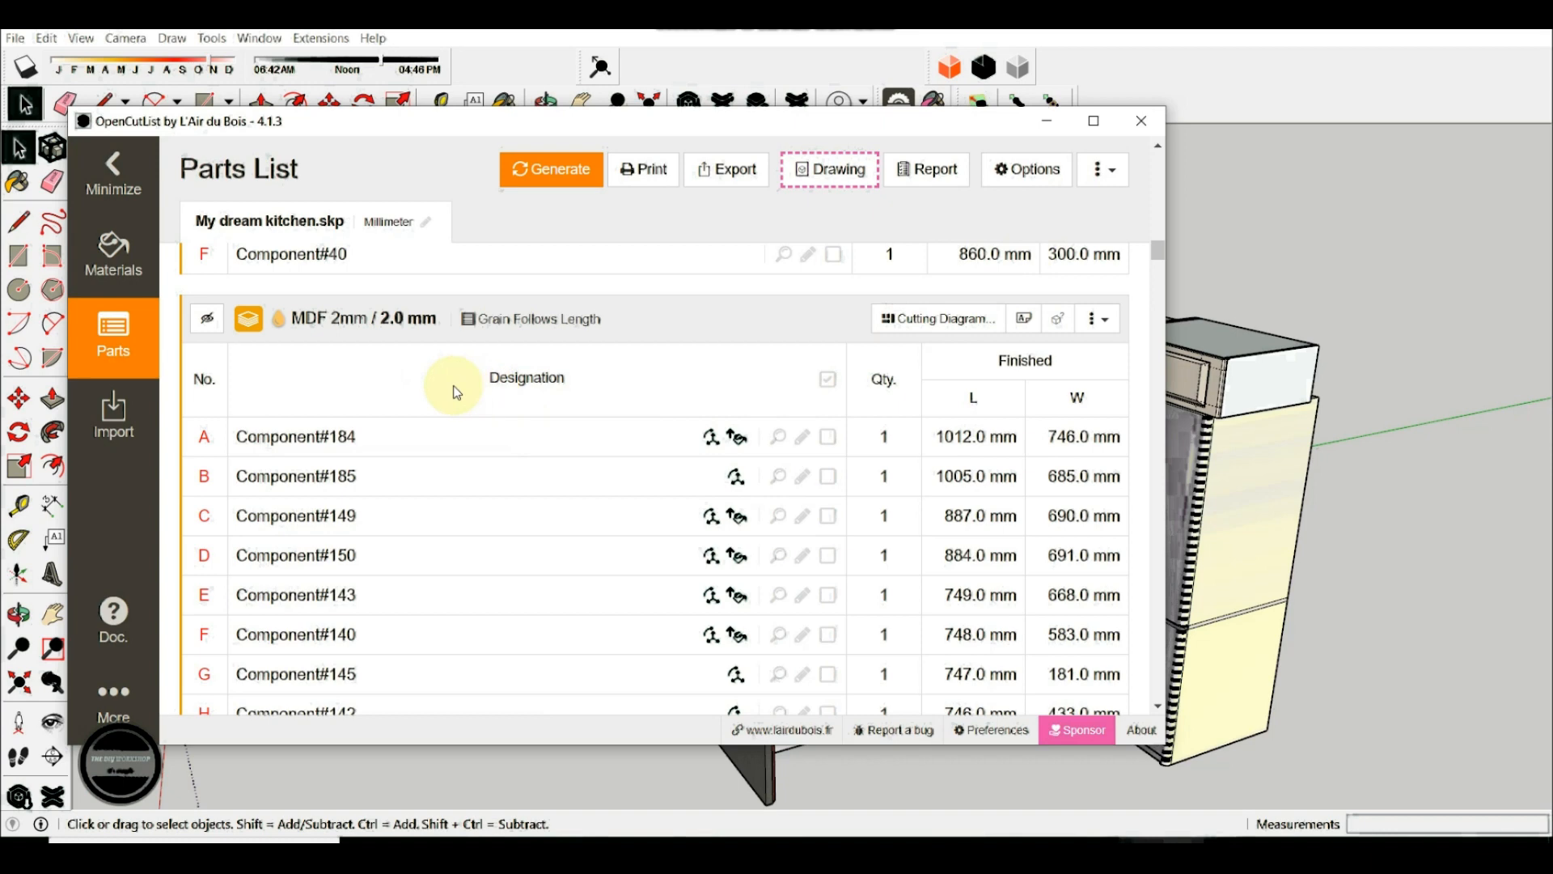
Start a cutting diagram for the Plywood 18.0 mm group, keeping 2800mm x 2070mm as the standard panel size
scroll(453, 392, down, 10)
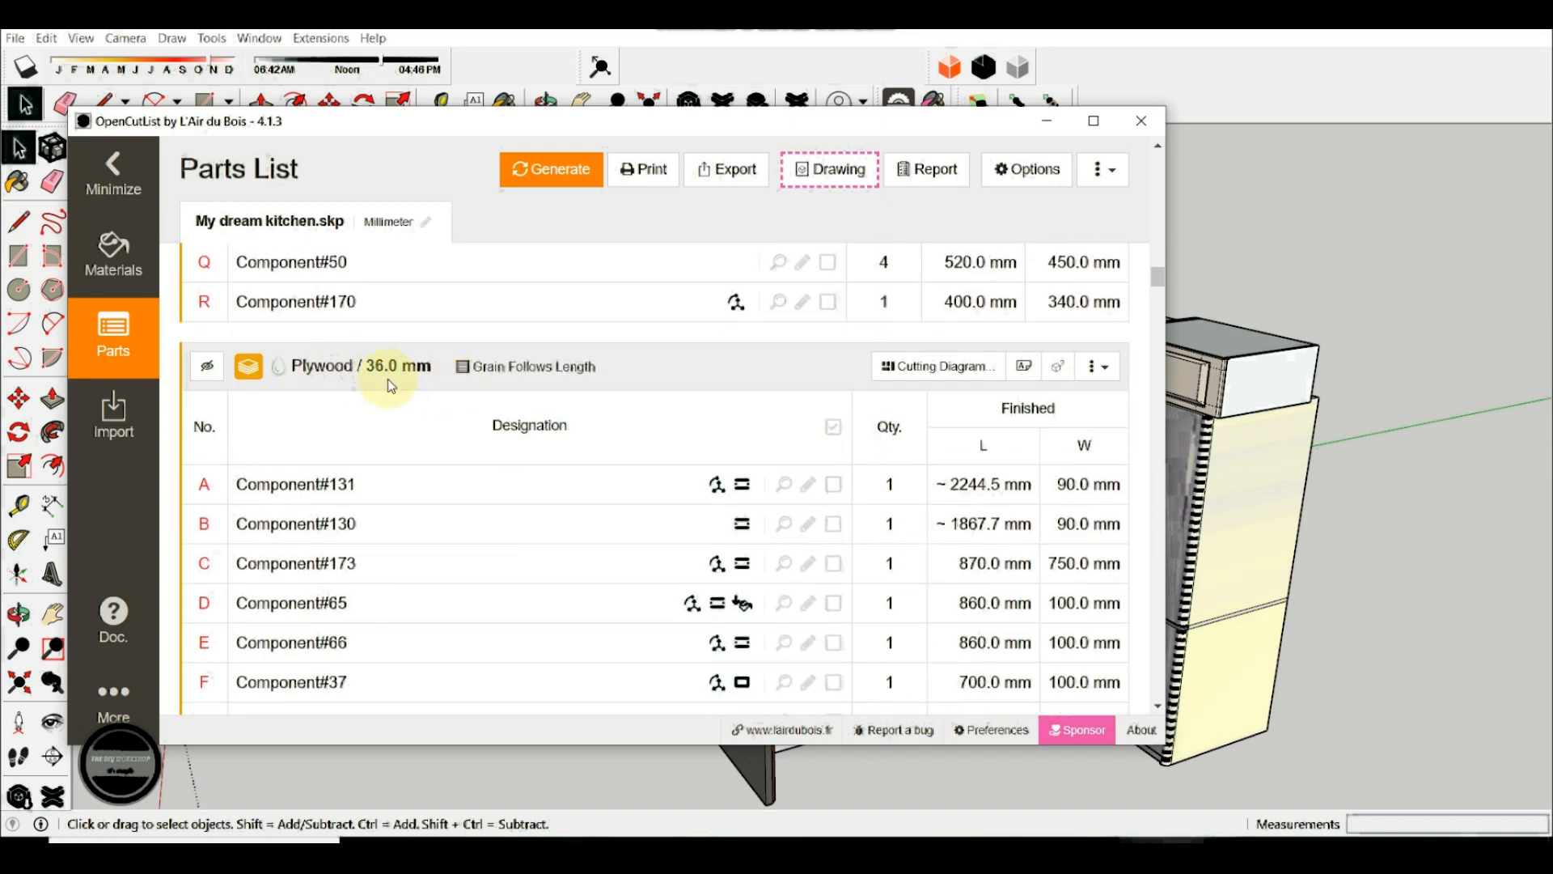
scroll(404, 388, down, 6)
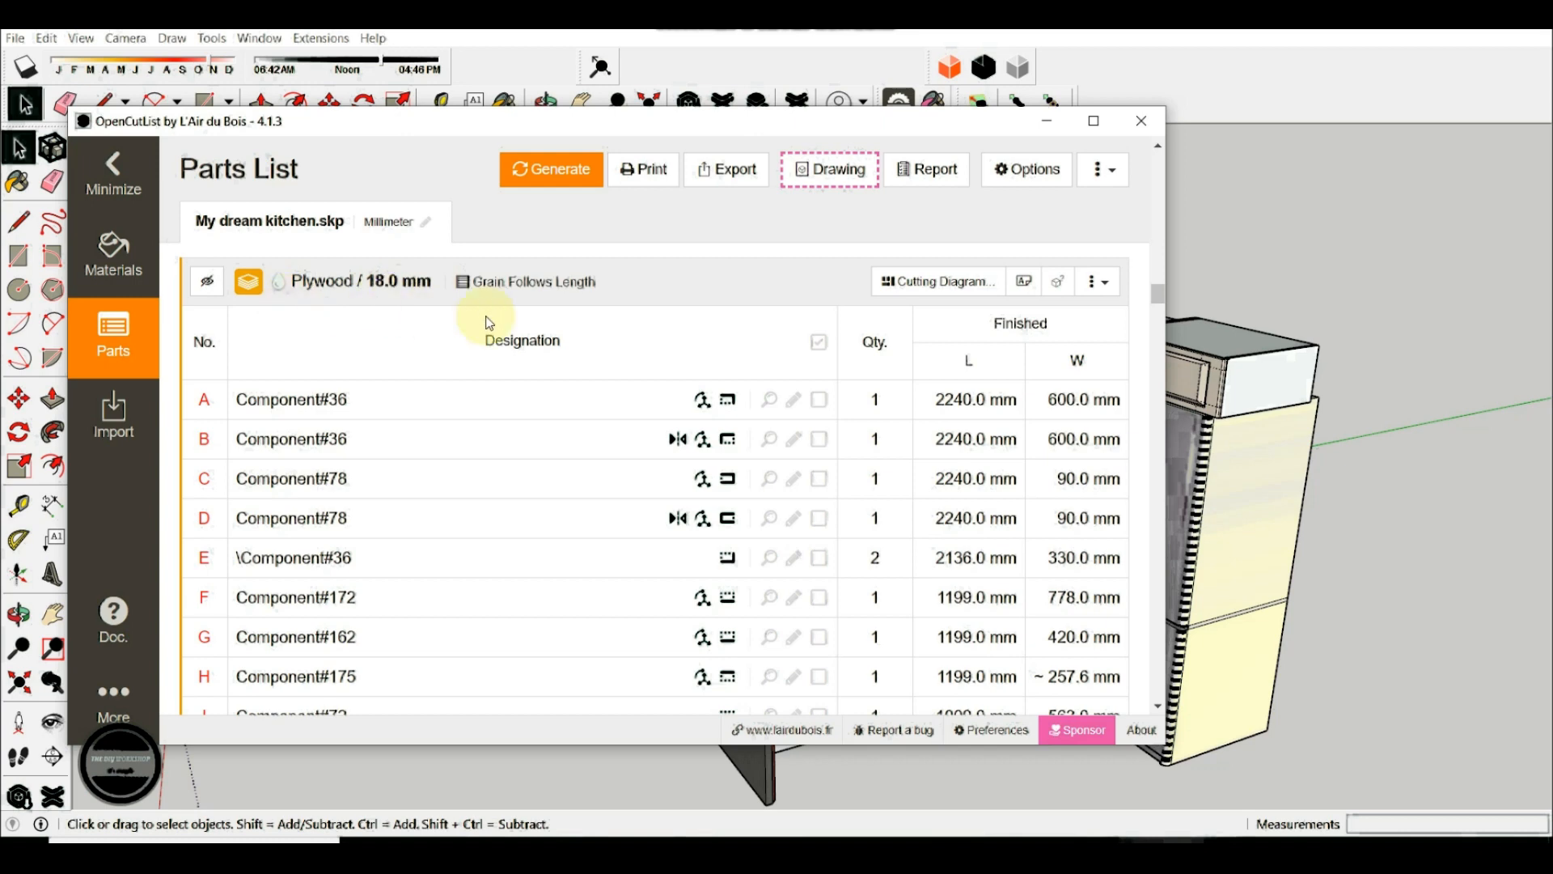
click(929, 280)
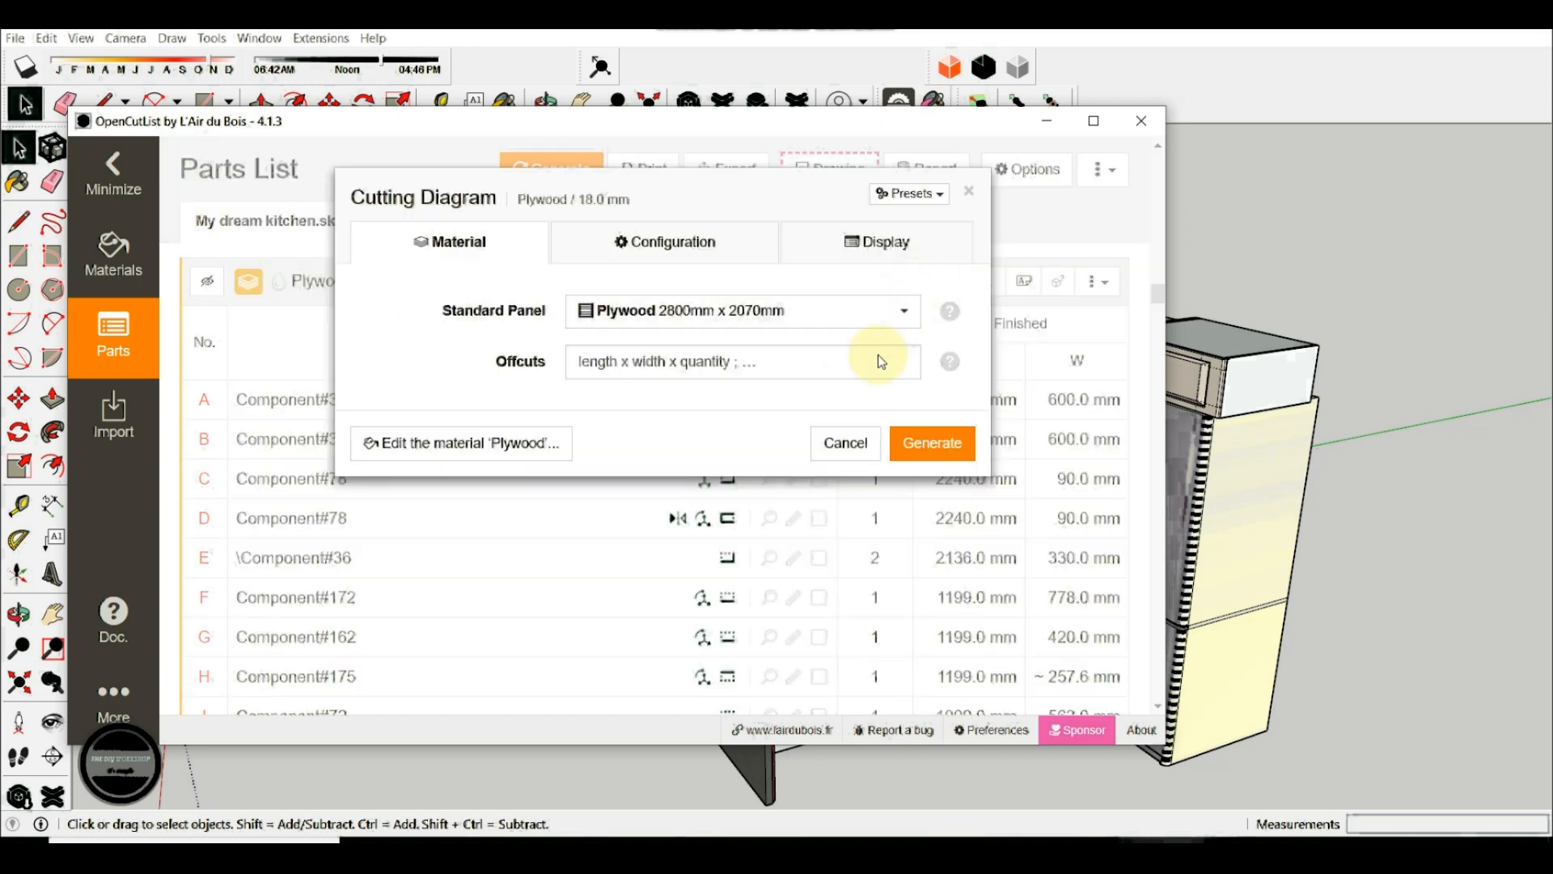
click(910, 313)
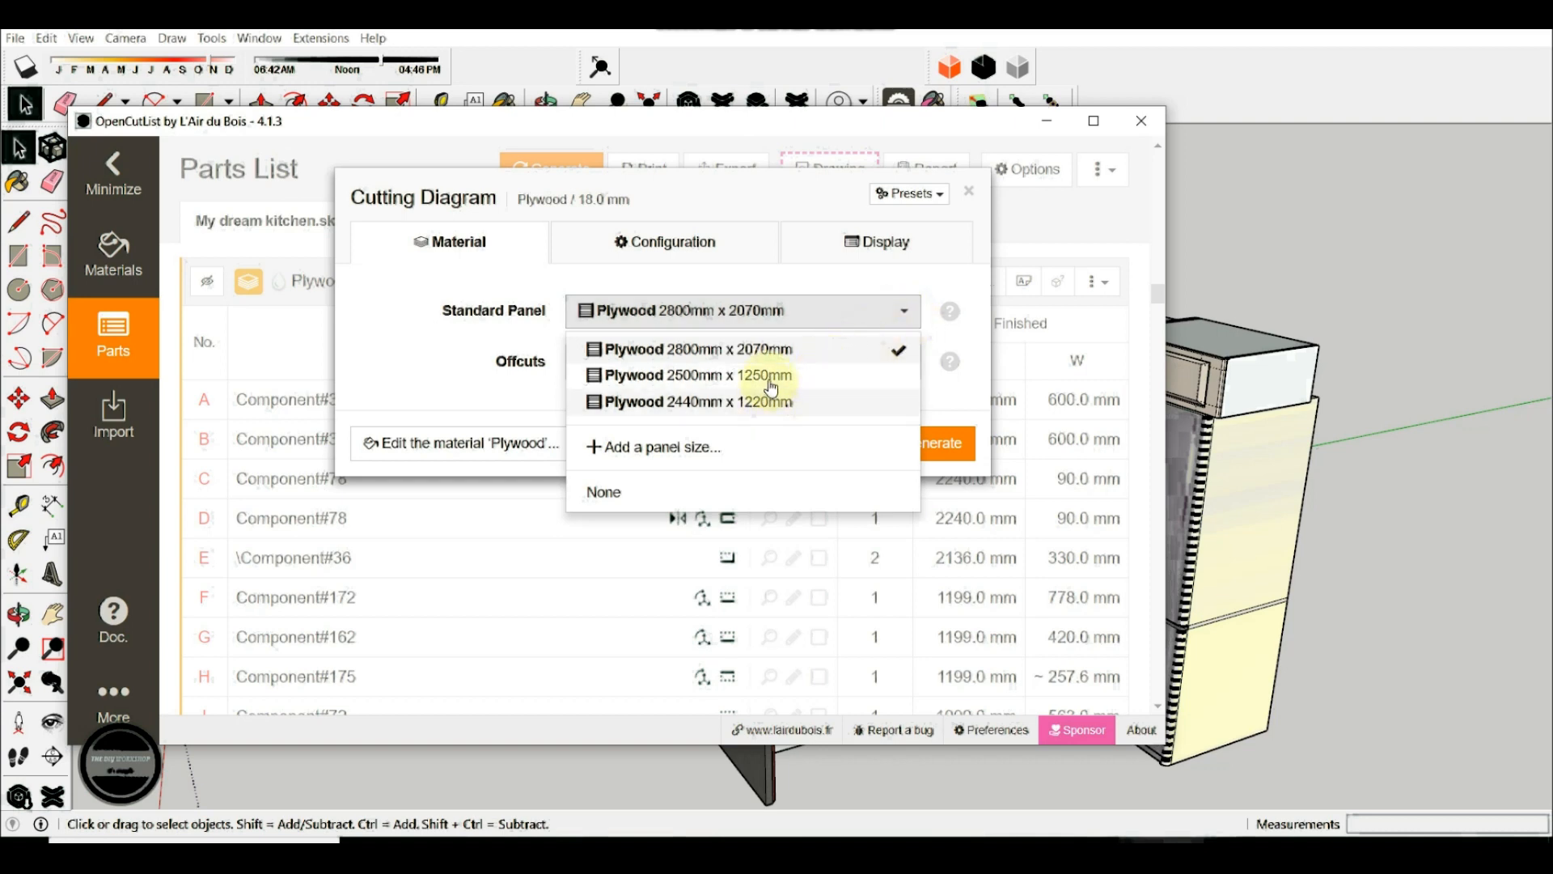
click(906, 308)
Generate the plywood cutting diagram with the Advanced optimization level and All Possibilities as the preferred direction
click(749, 242)
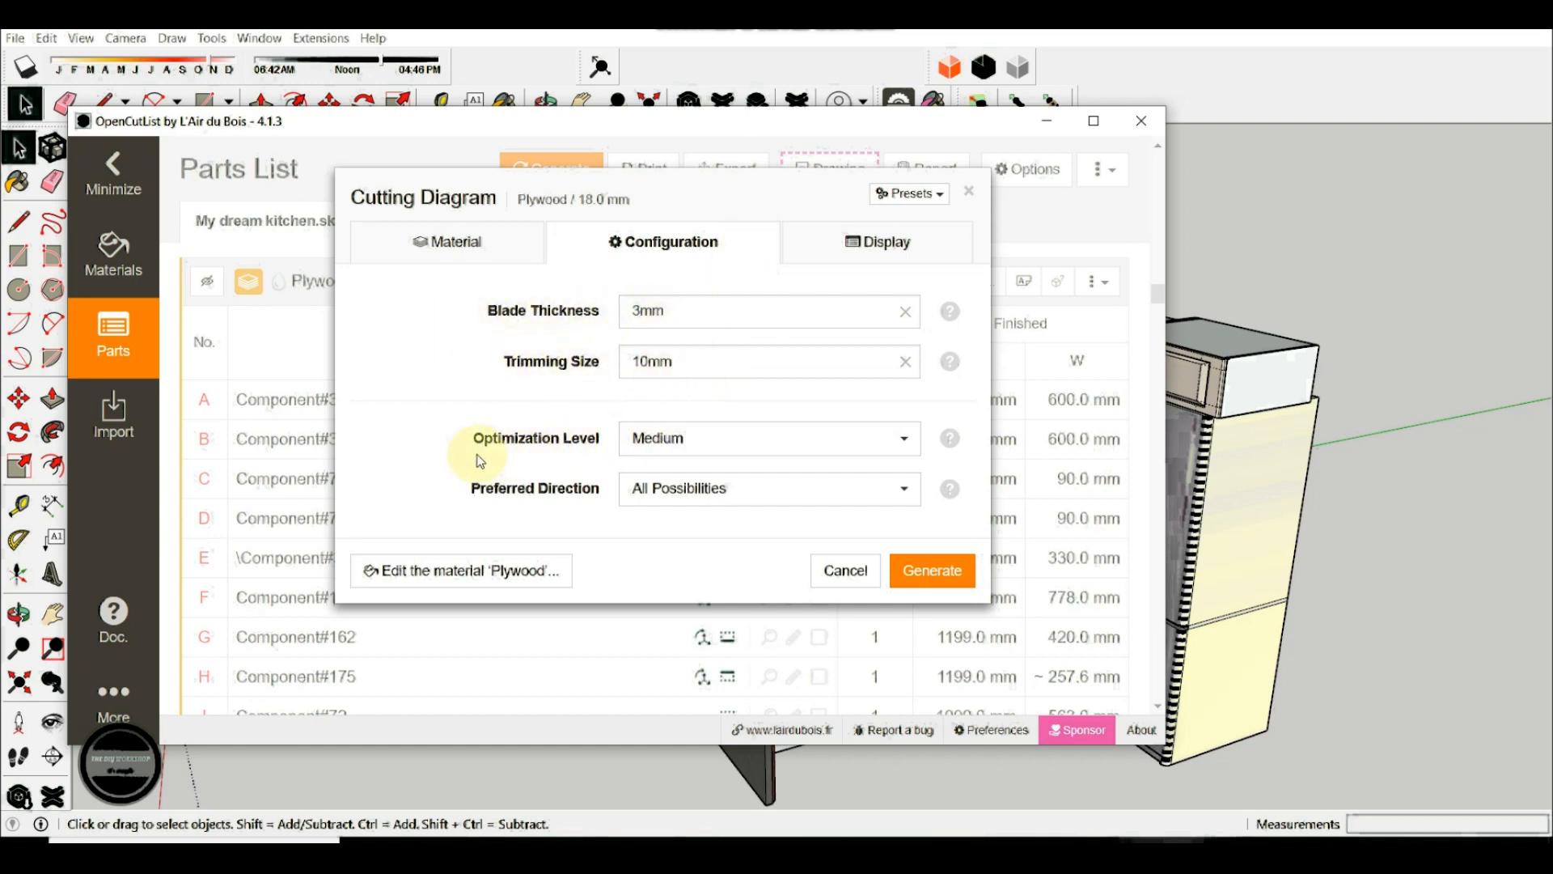
click(911, 451)
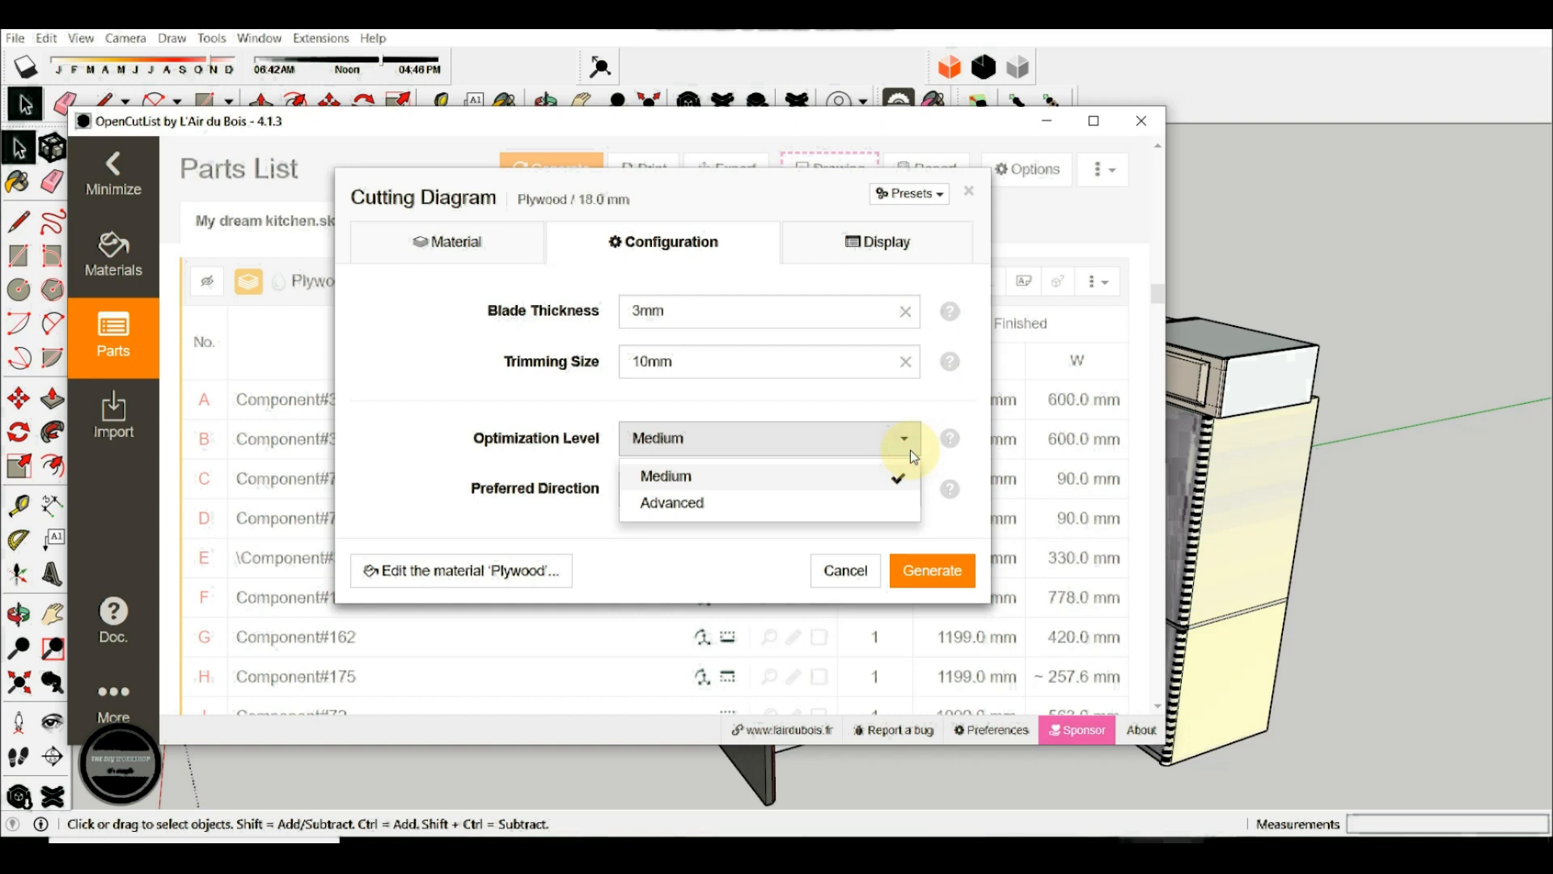
click(833, 502)
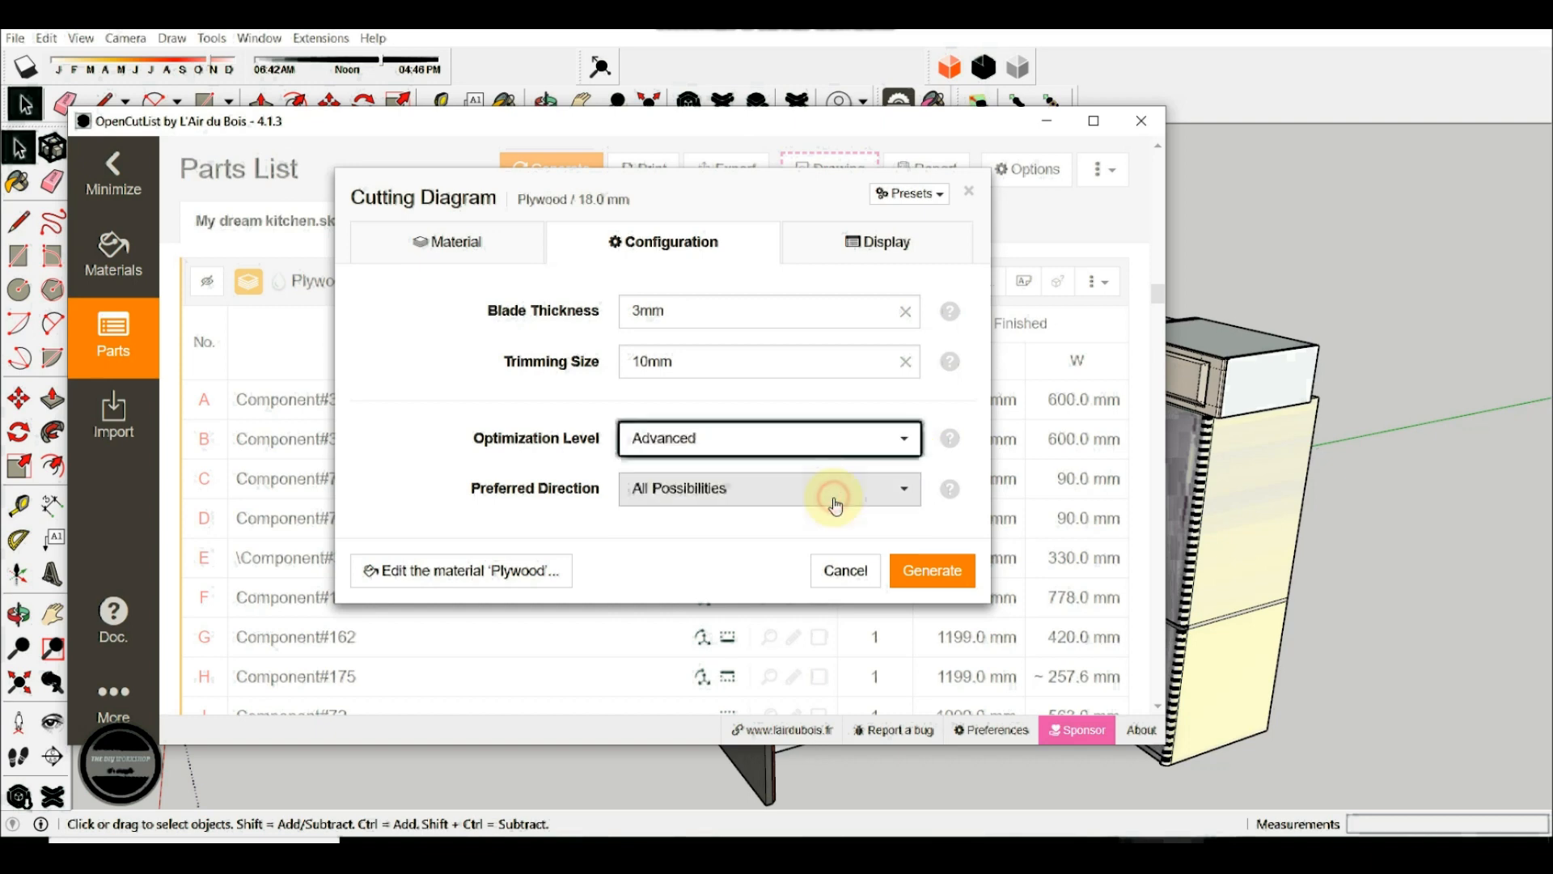
click(894, 489)
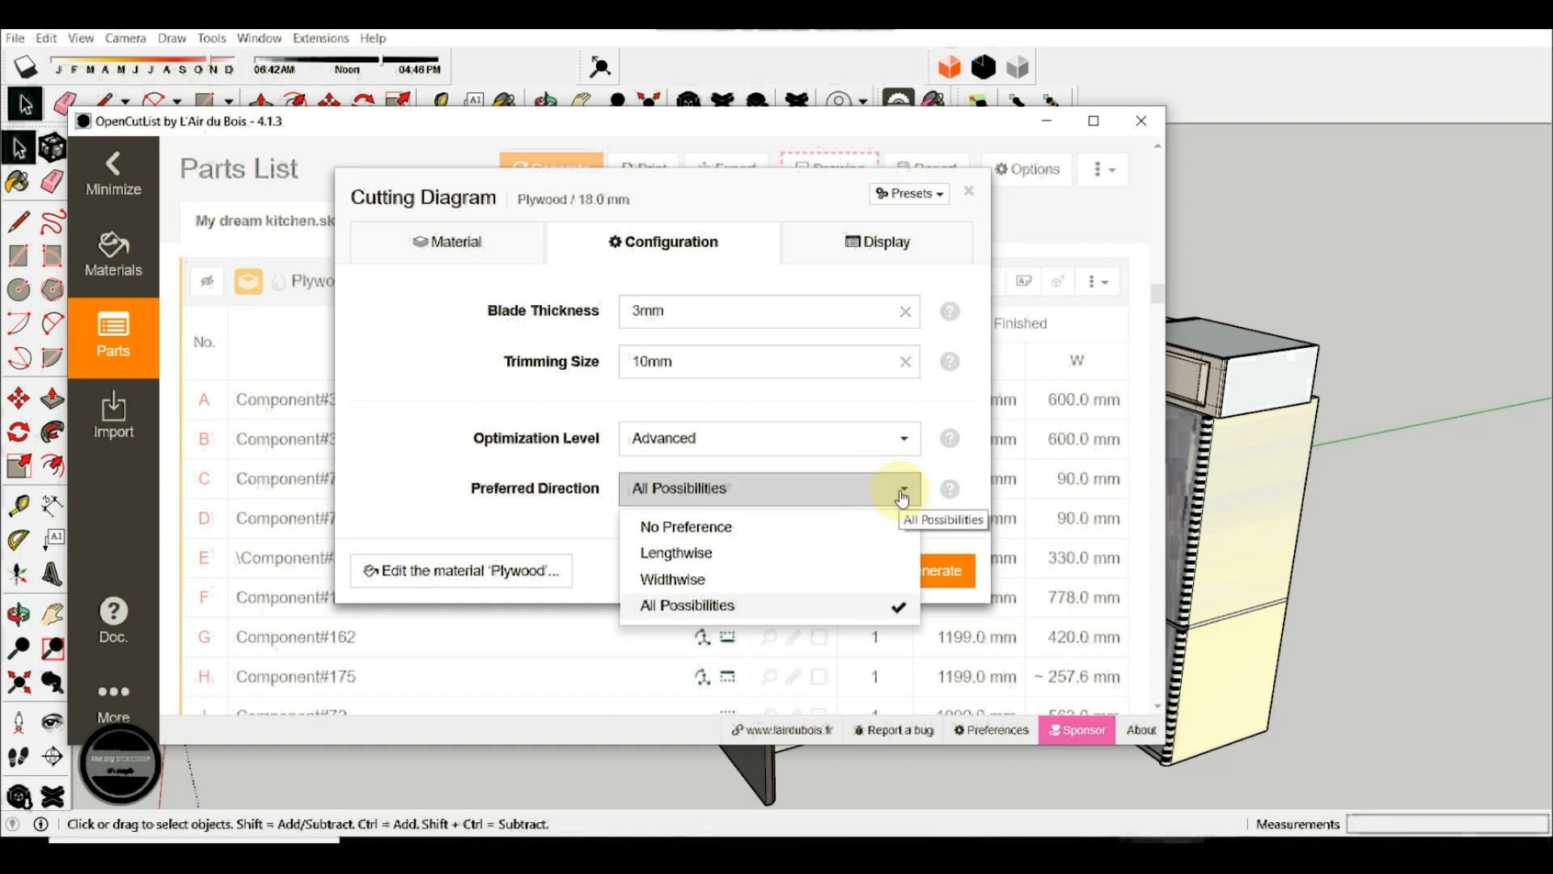
click(903, 495)
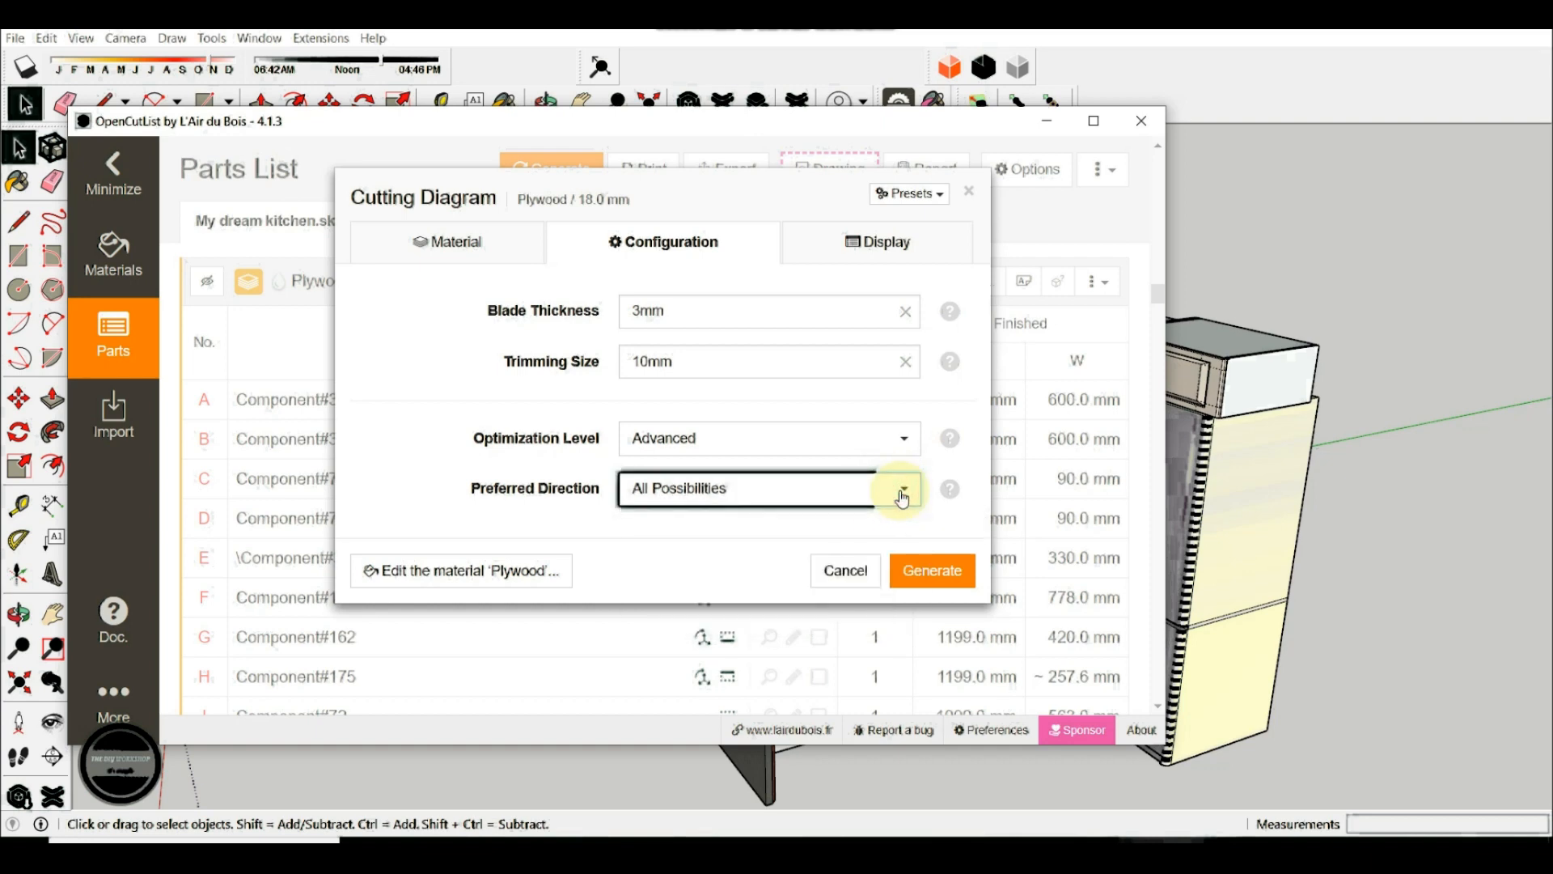
click(948, 579)
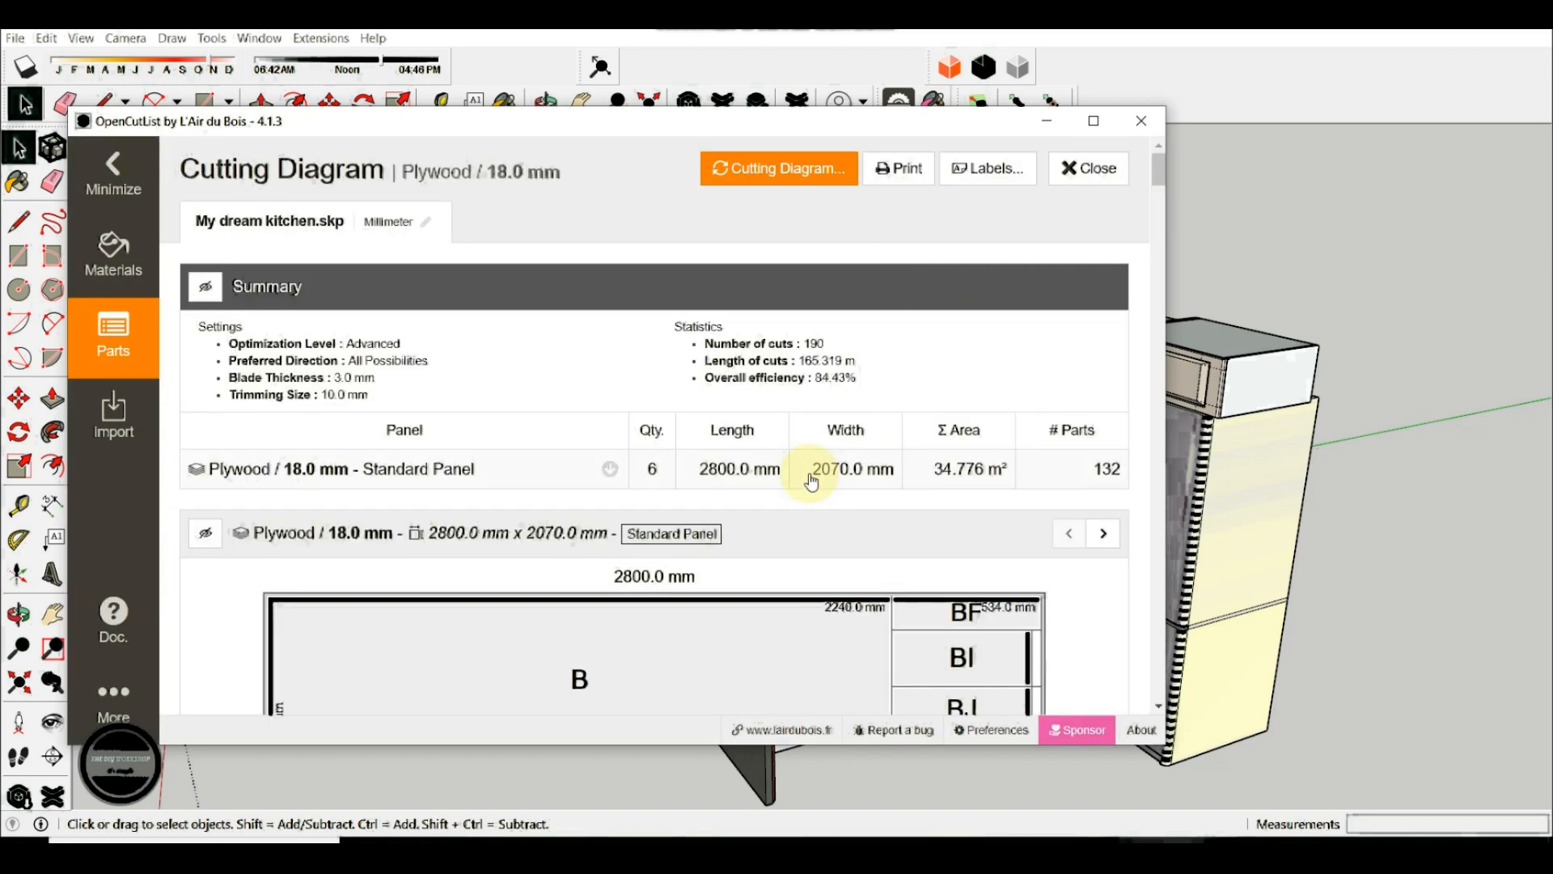
scroll(812, 482, down, 1)
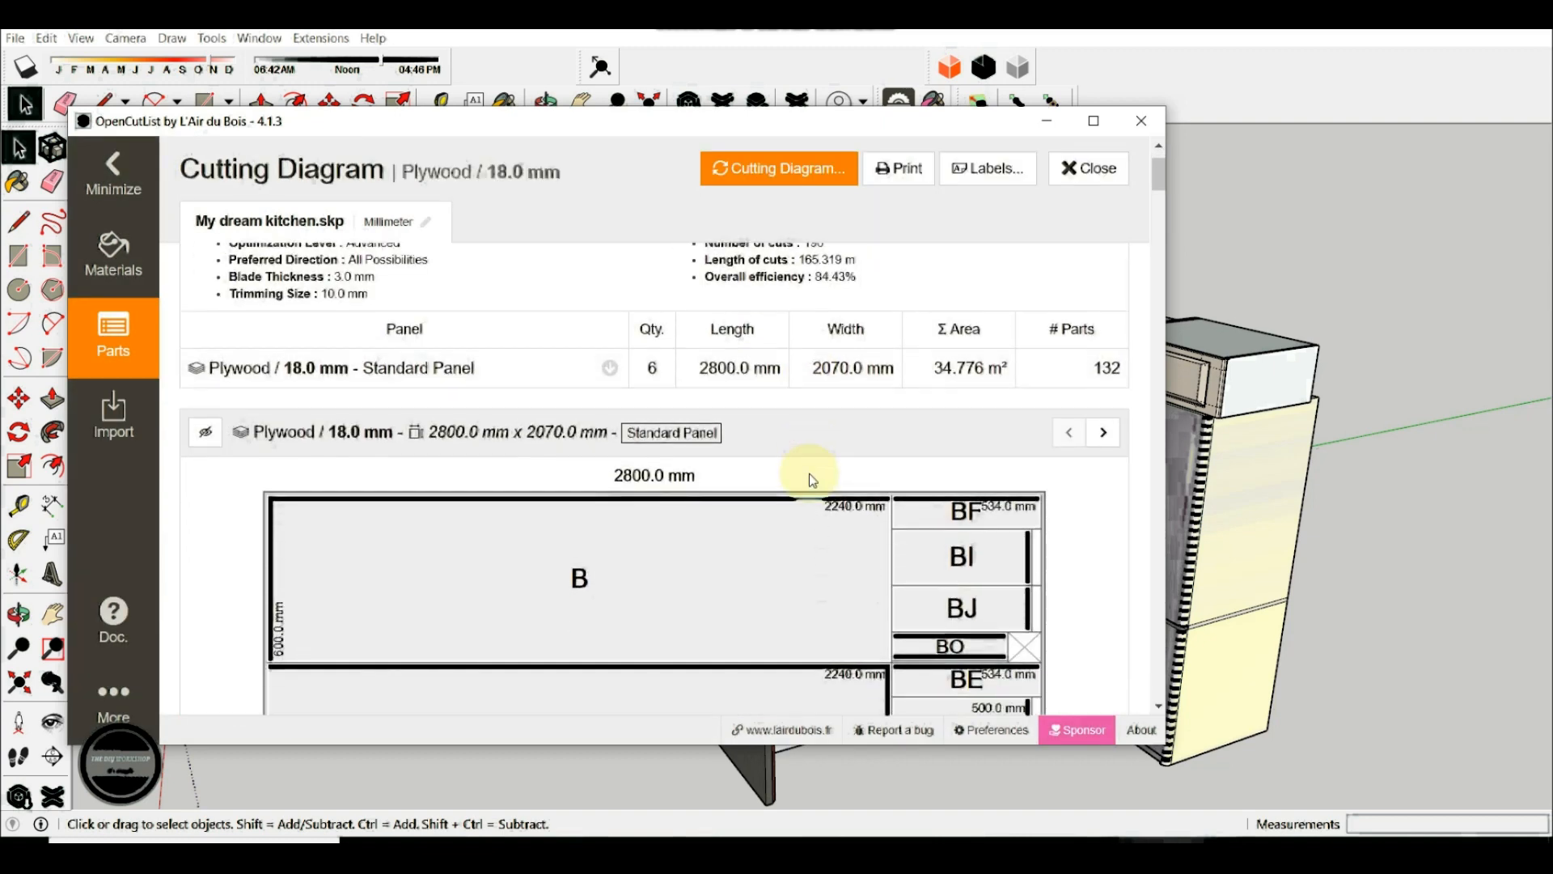
Examine the first 18.0 mm plywood panel's cutting layout and its part table
scroll(809, 473, down, 2)
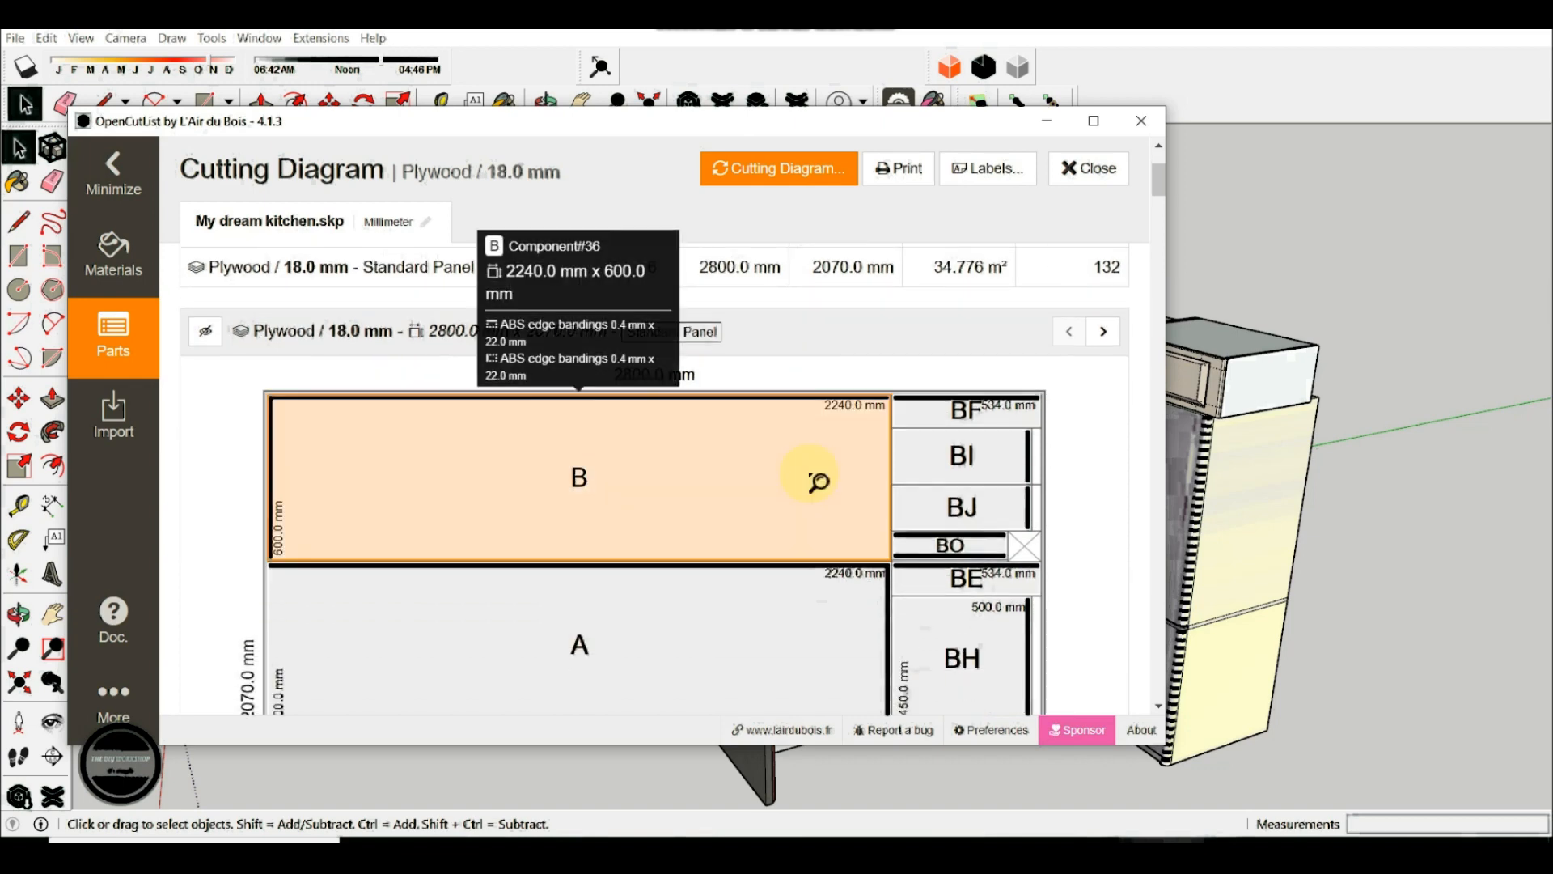
scroll(661, 475, down, 1)
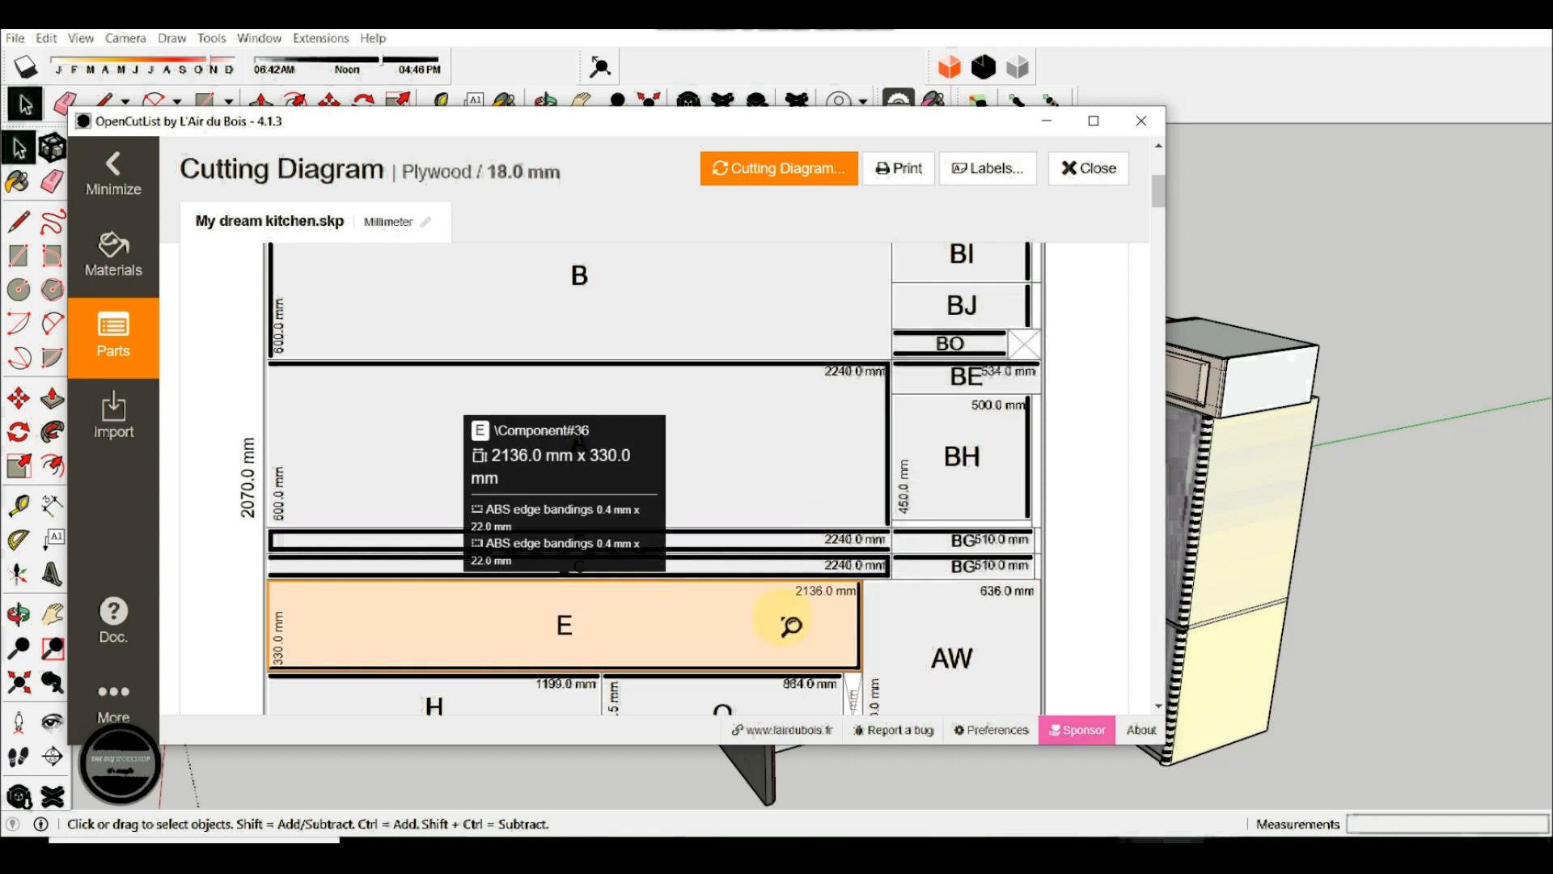
scroll(790, 624, down, 3)
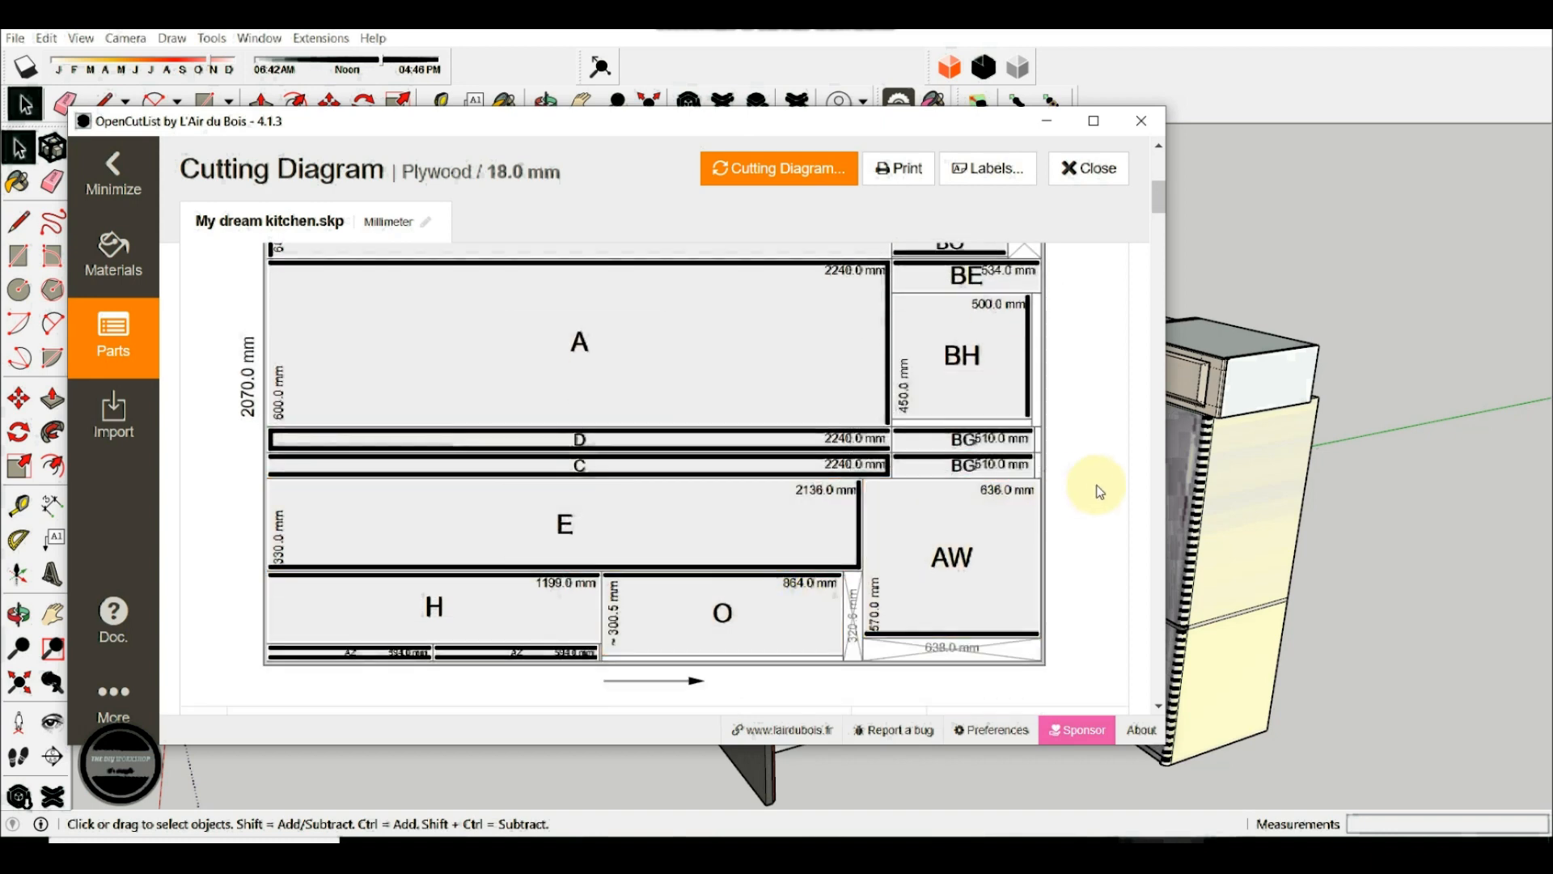
scroll(1097, 489, down, 1)
scroll(1098, 490, down, 7)
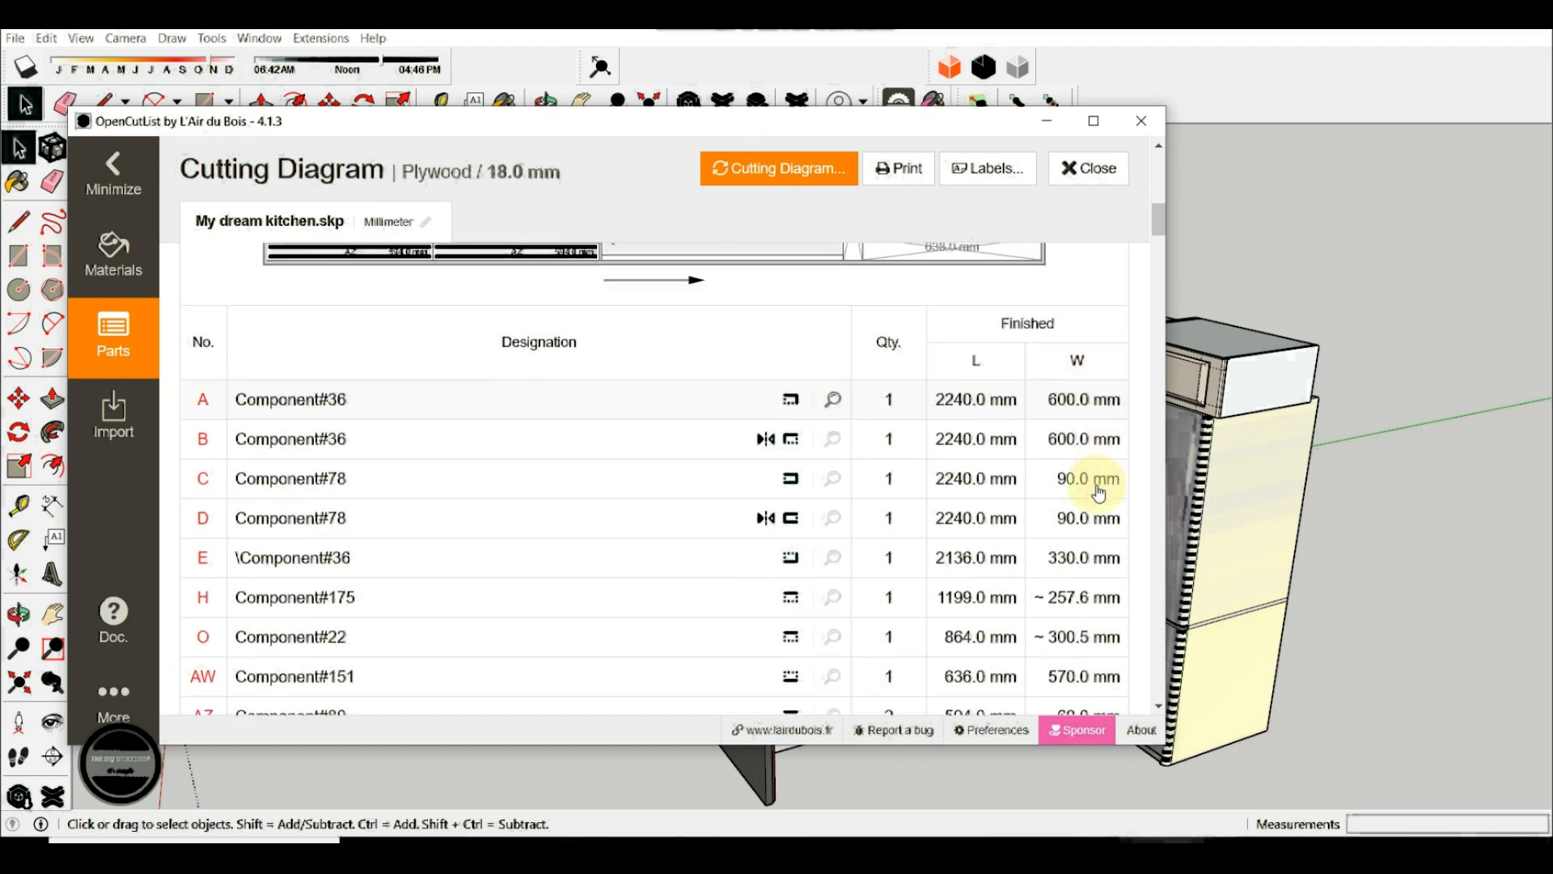
scroll(1098, 489, down, 6)
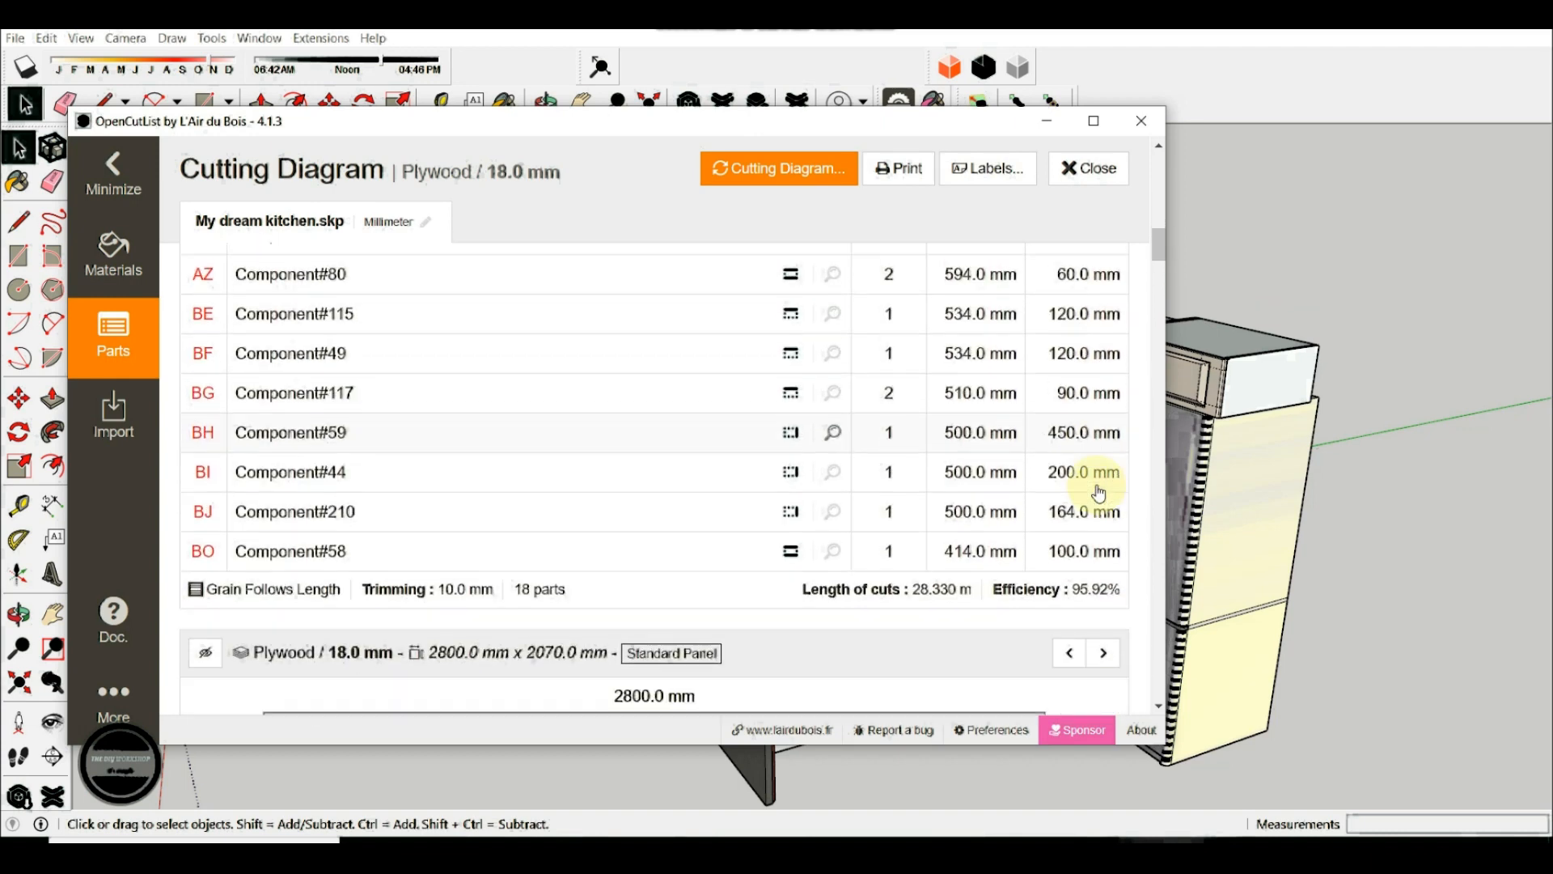
scroll(1097, 490, down, 2)
Review the layouts and part tables of the remaining plywood panels, and return to the diagram's summary
scroll(1099, 491, down, 1)
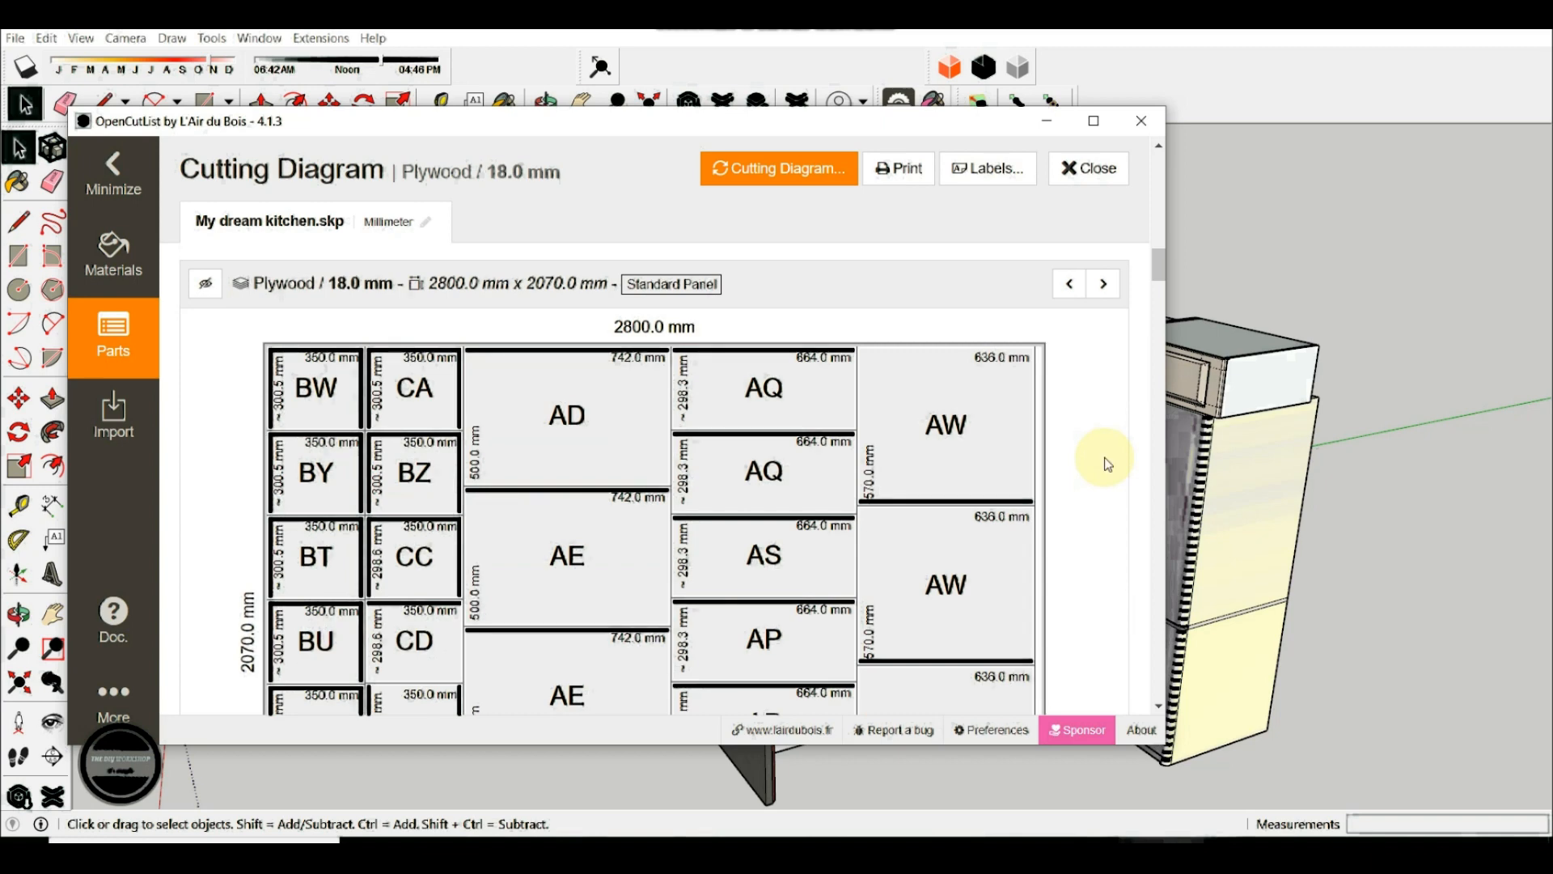
scroll(1106, 463, down, 15)
scroll(1107, 464, down, 8)
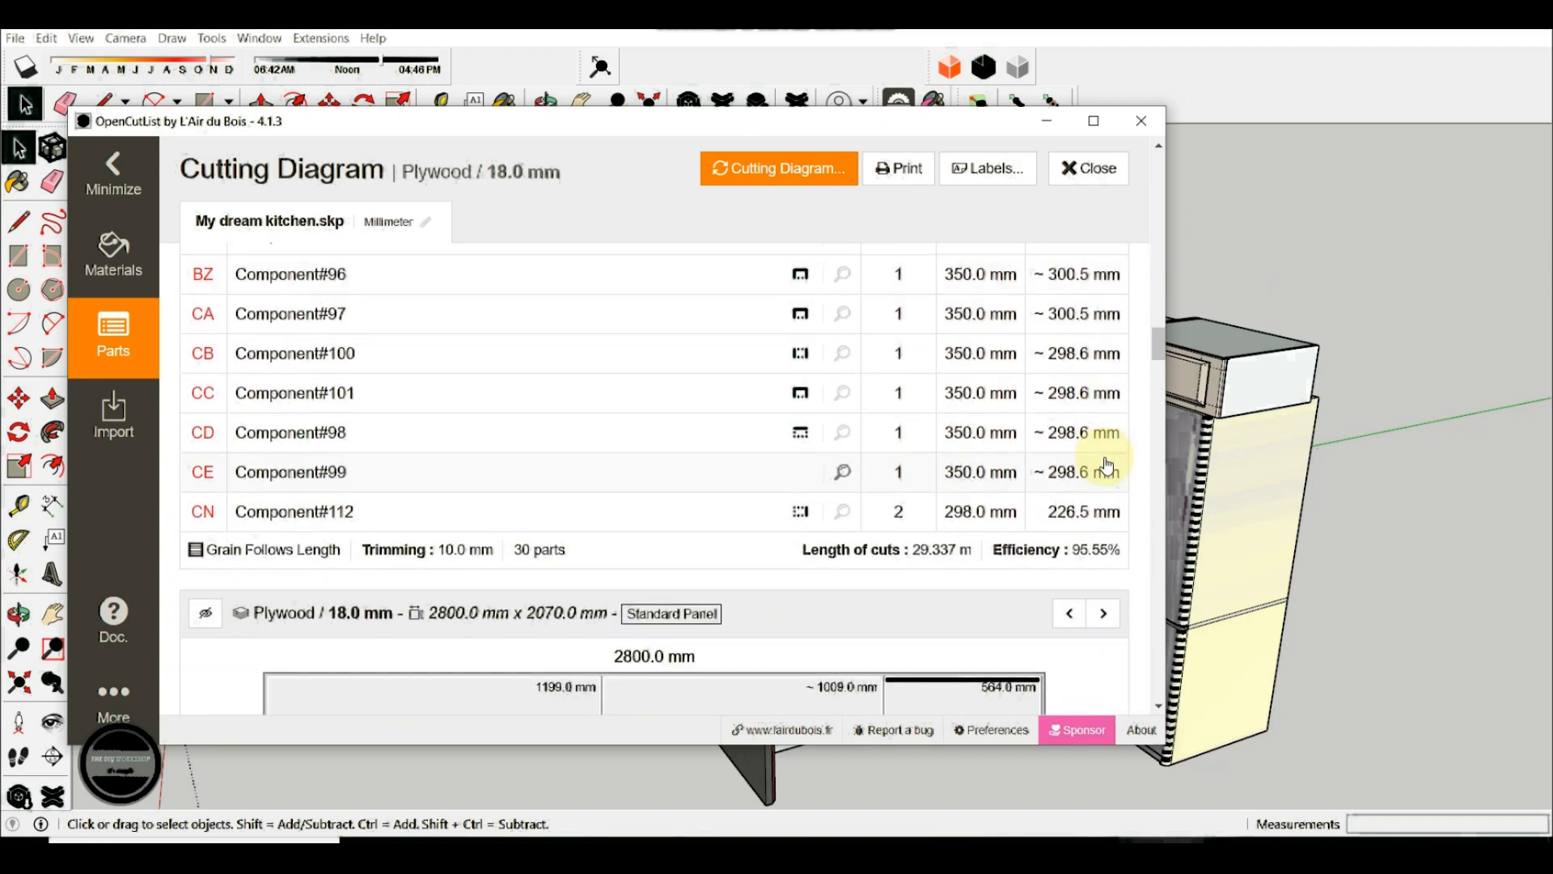
scroll(1107, 465, down, 4)
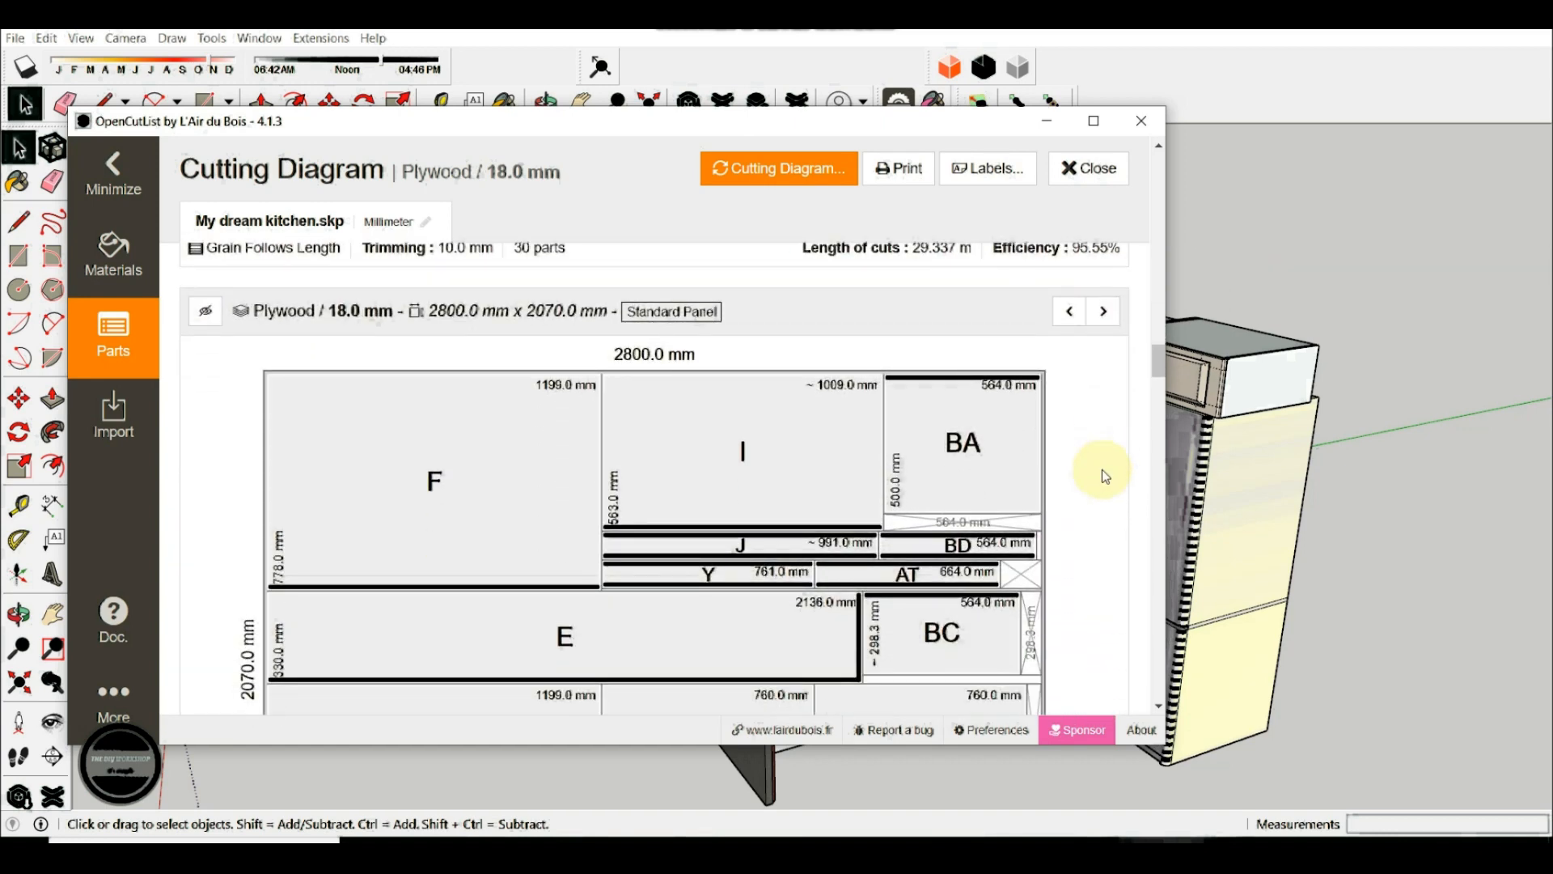
scroll(1102, 469, down, 5)
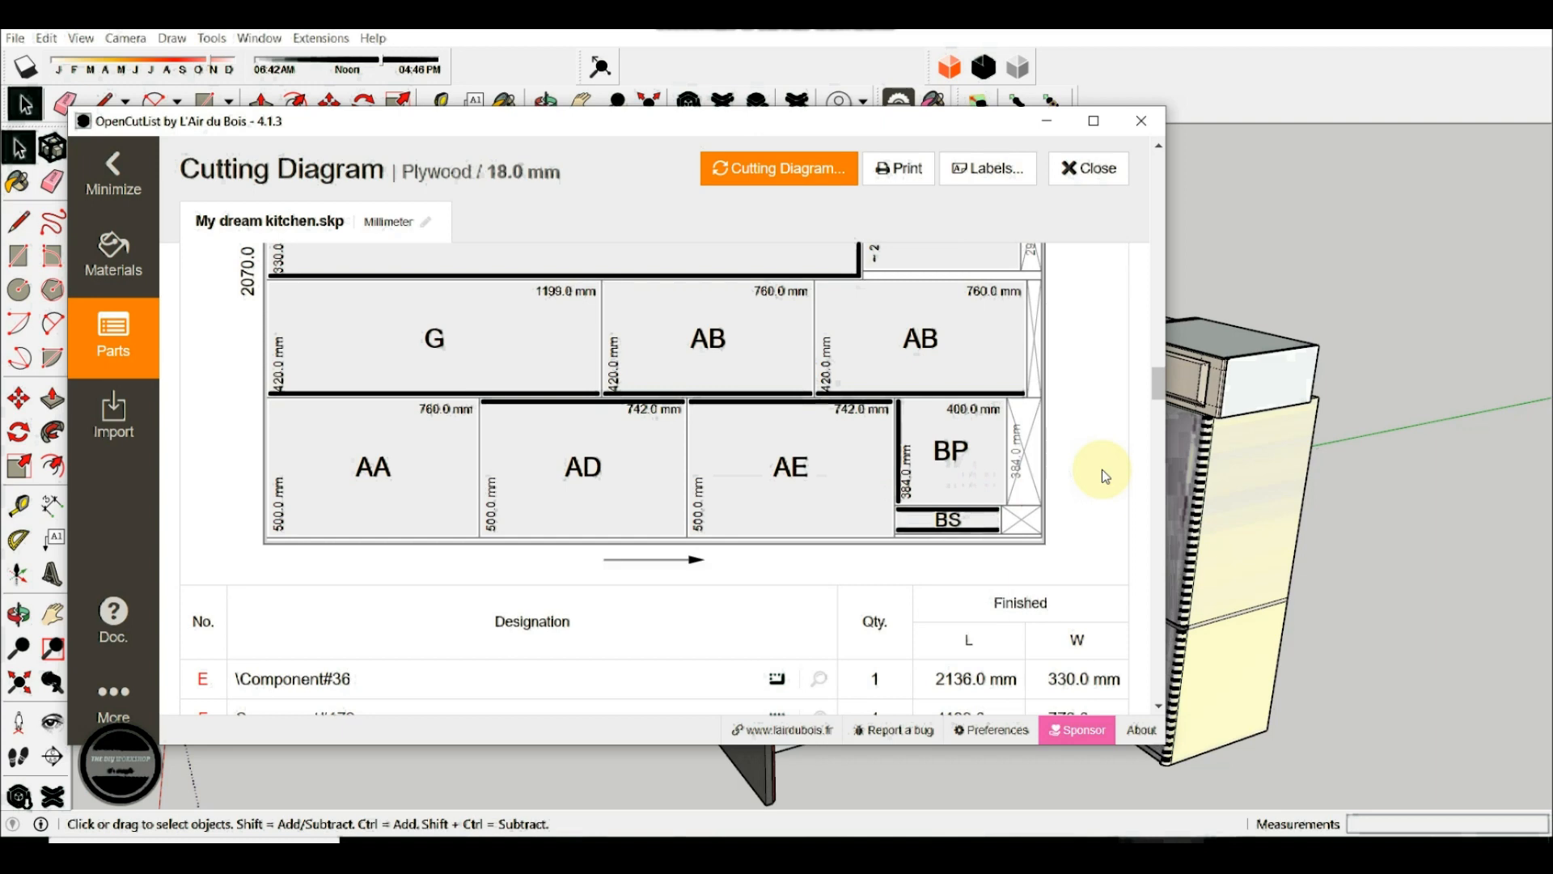
scroll(1102, 470, down, 6)
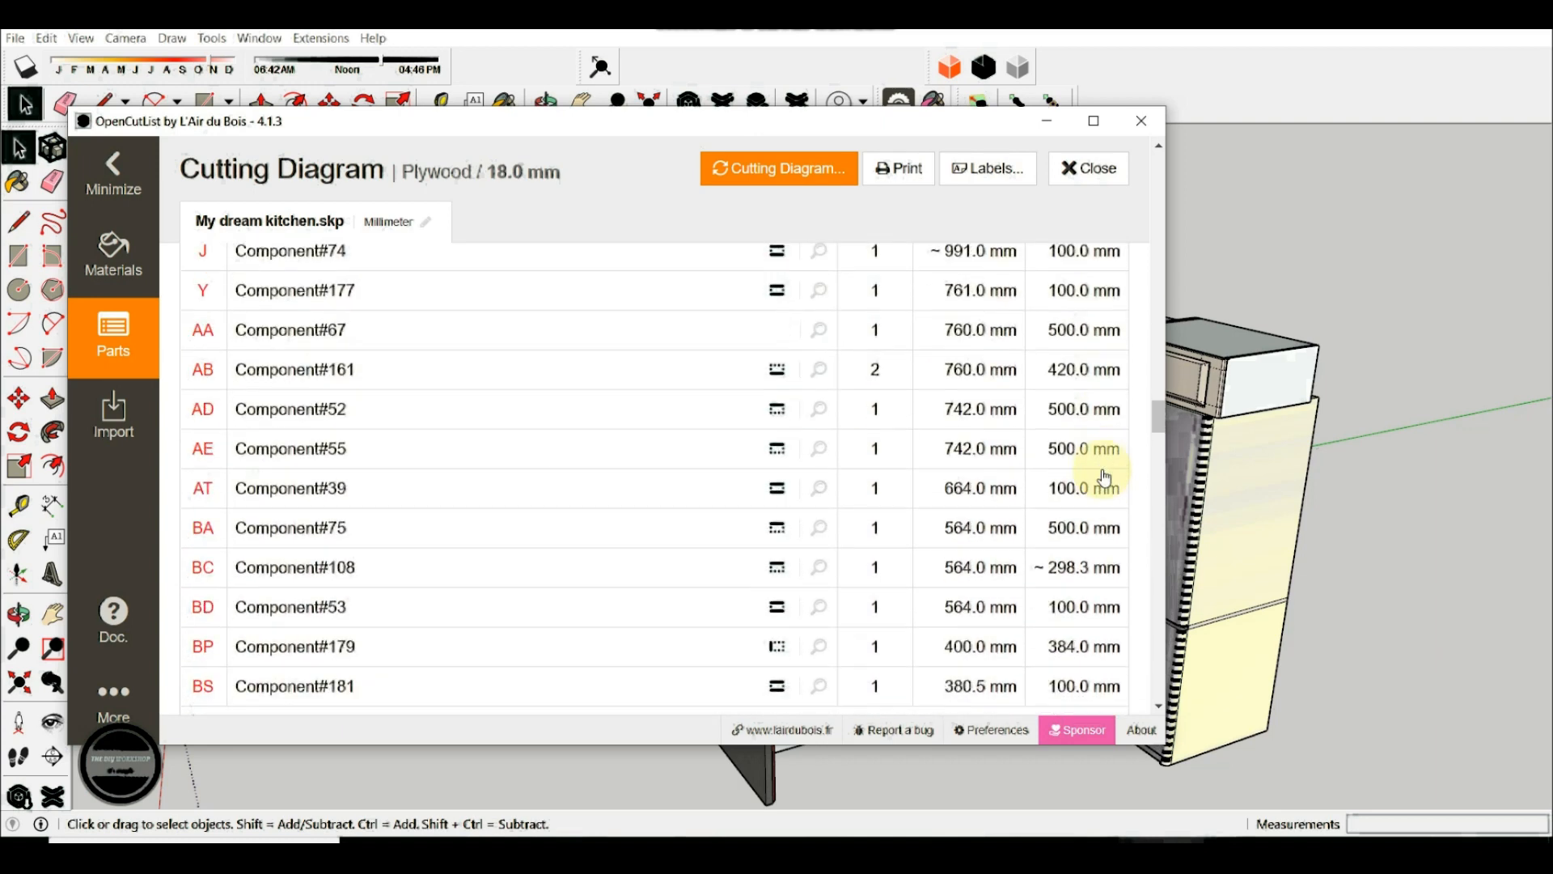
scroll(1104, 476, down, 8)
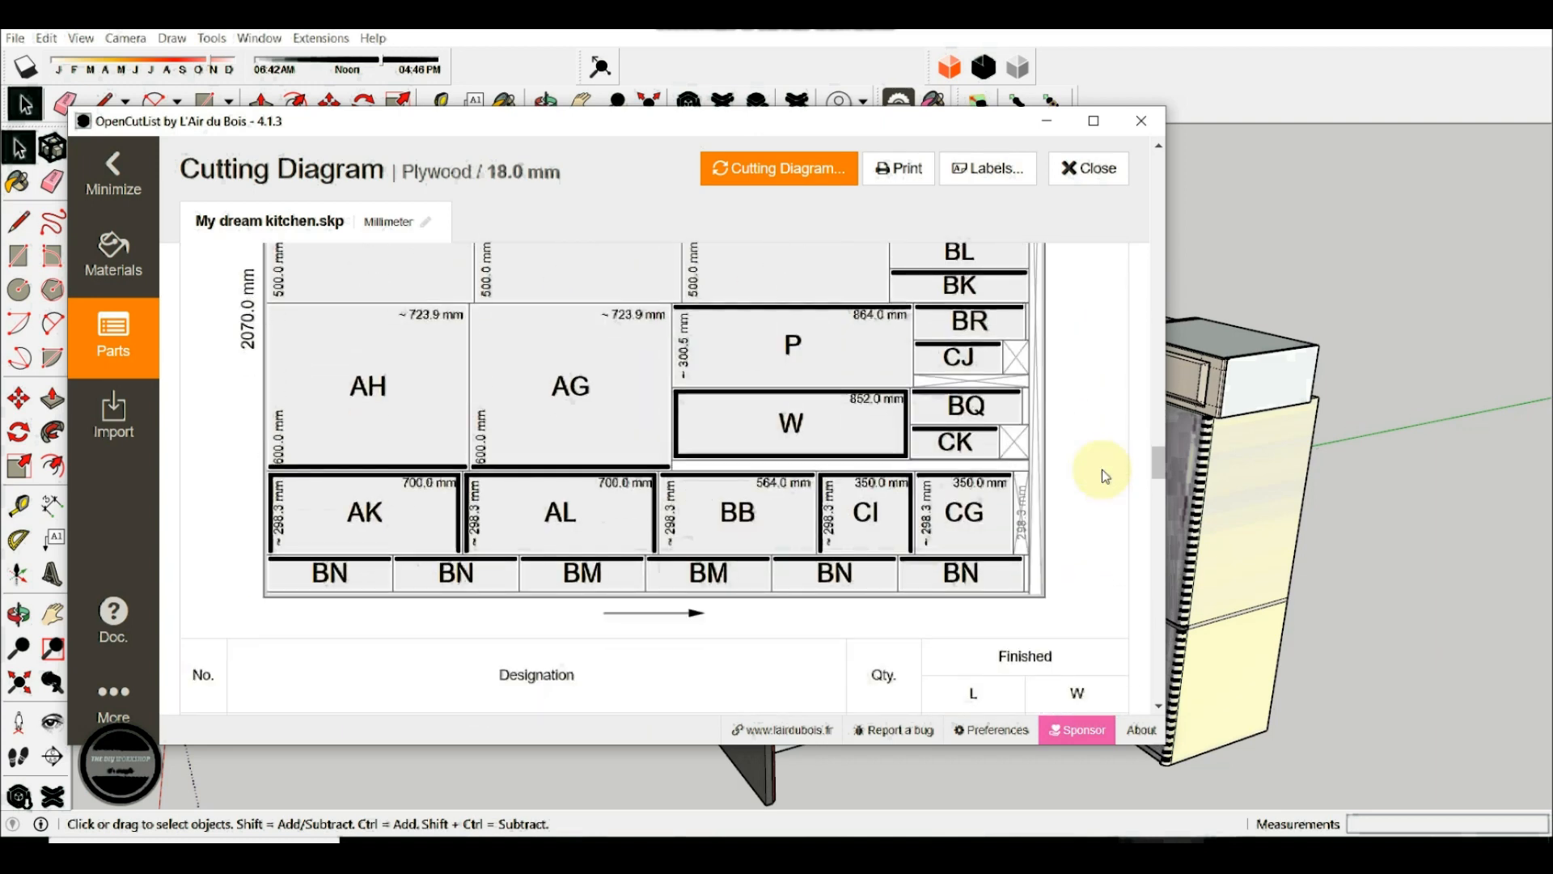
scroll(1103, 475, down, 10)
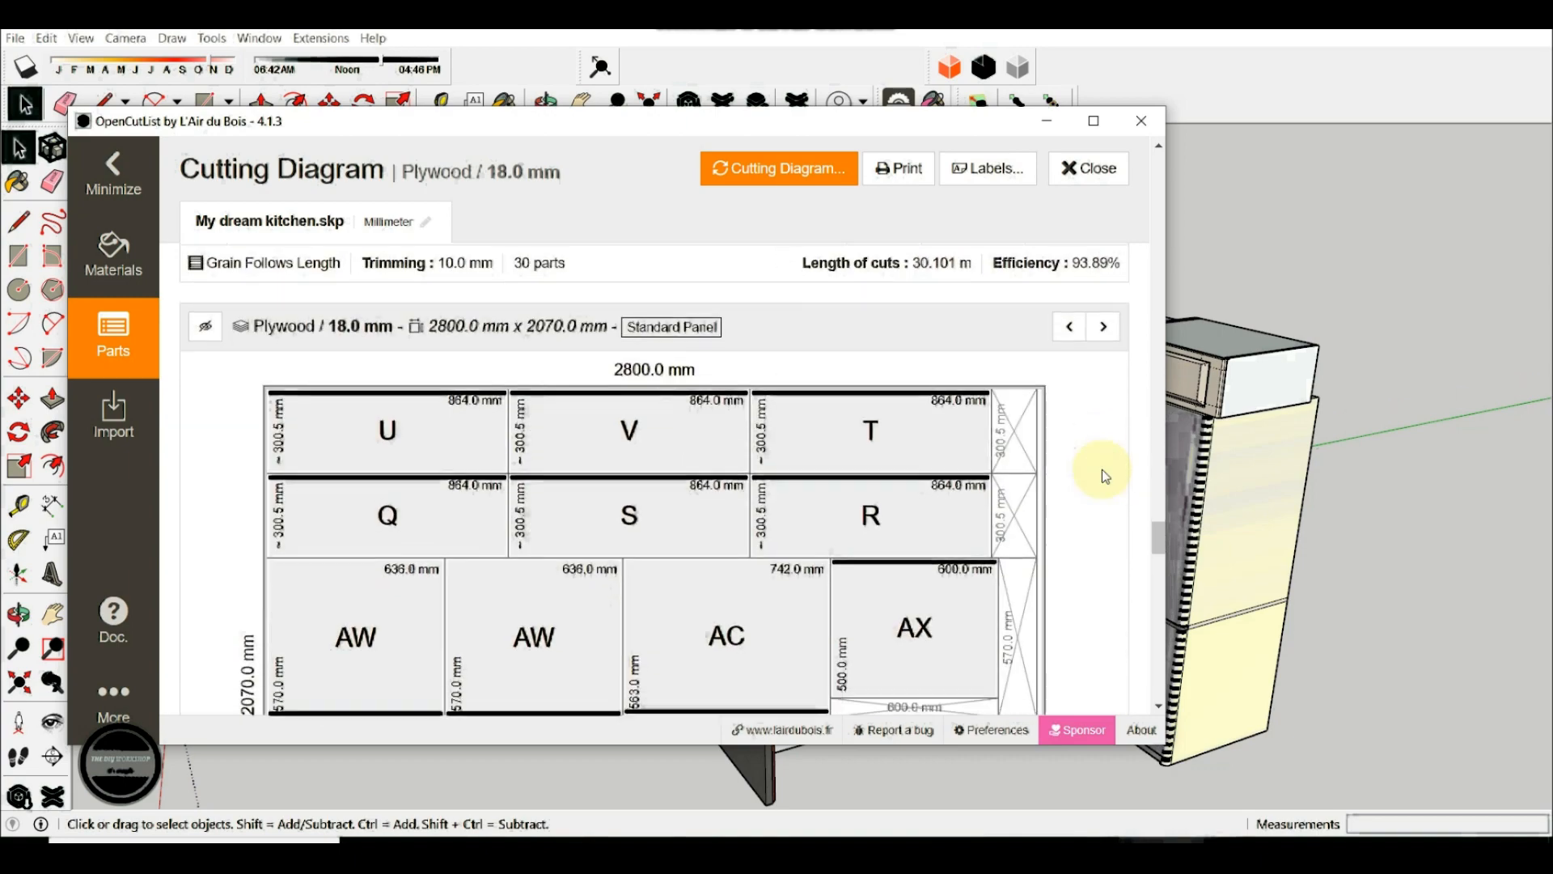
scroll(1101, 469, down, 12)
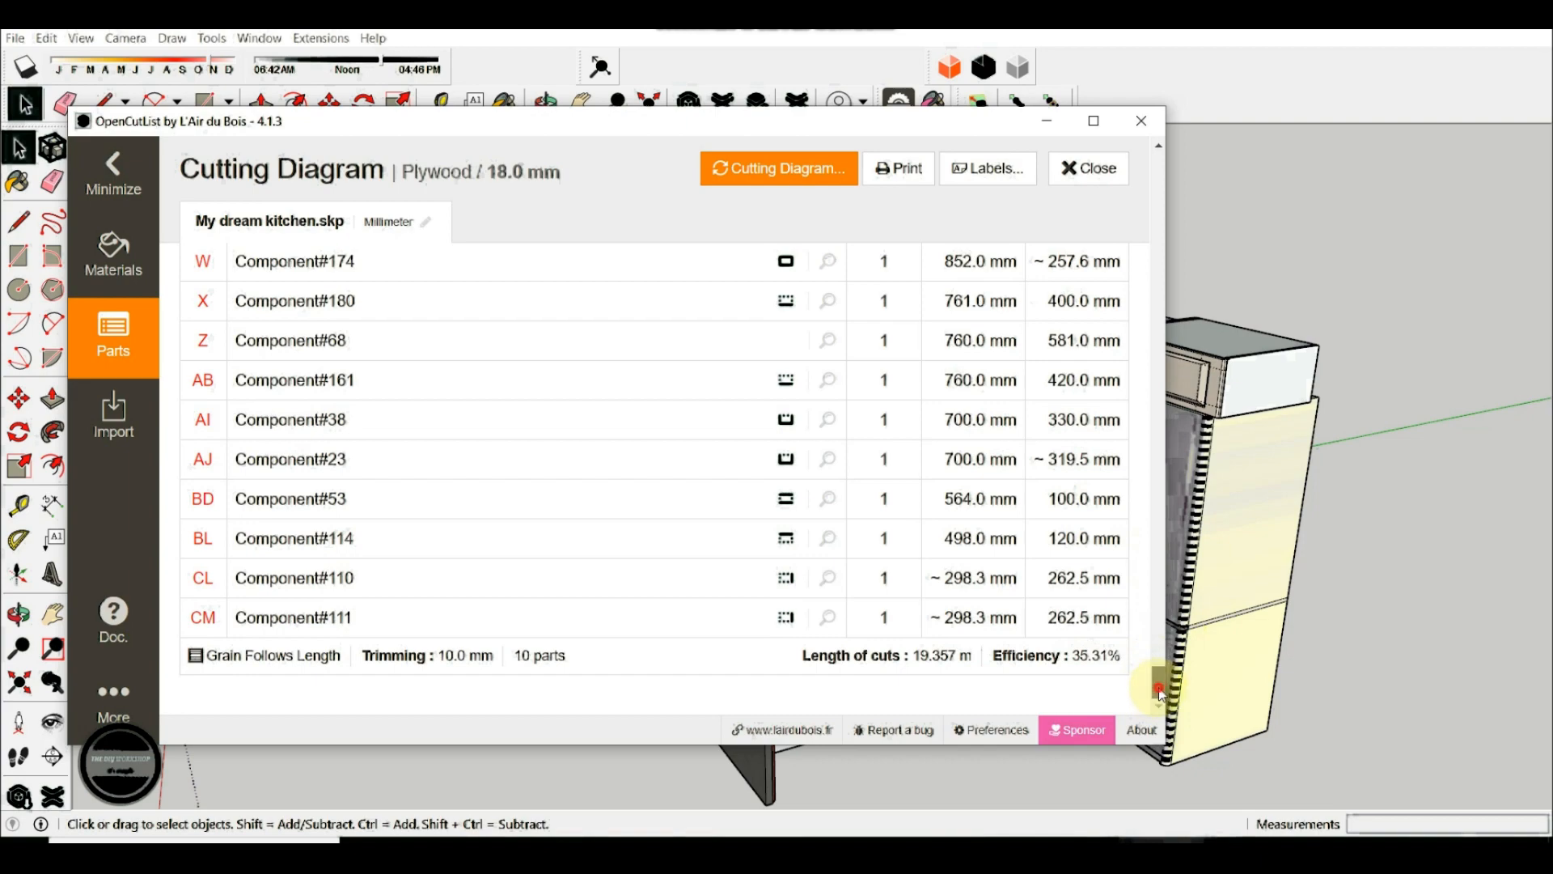
drag(1160, 692, 1159, 156)
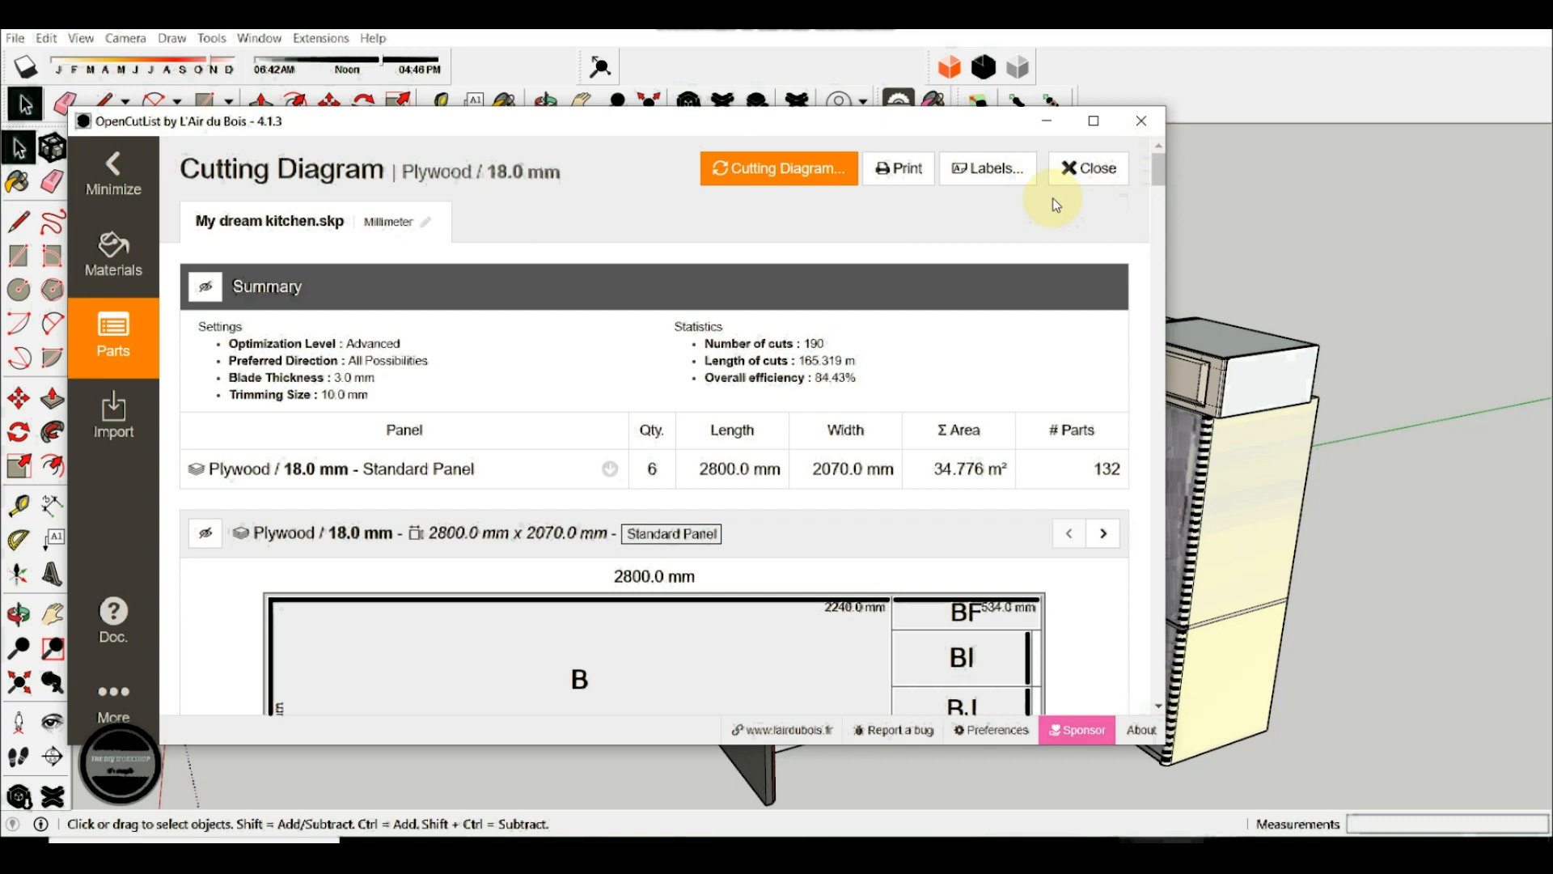
Review the layout, configuration, sorting and offset settings for the plywood part labels, and close them without generating labels
click(976, 167)
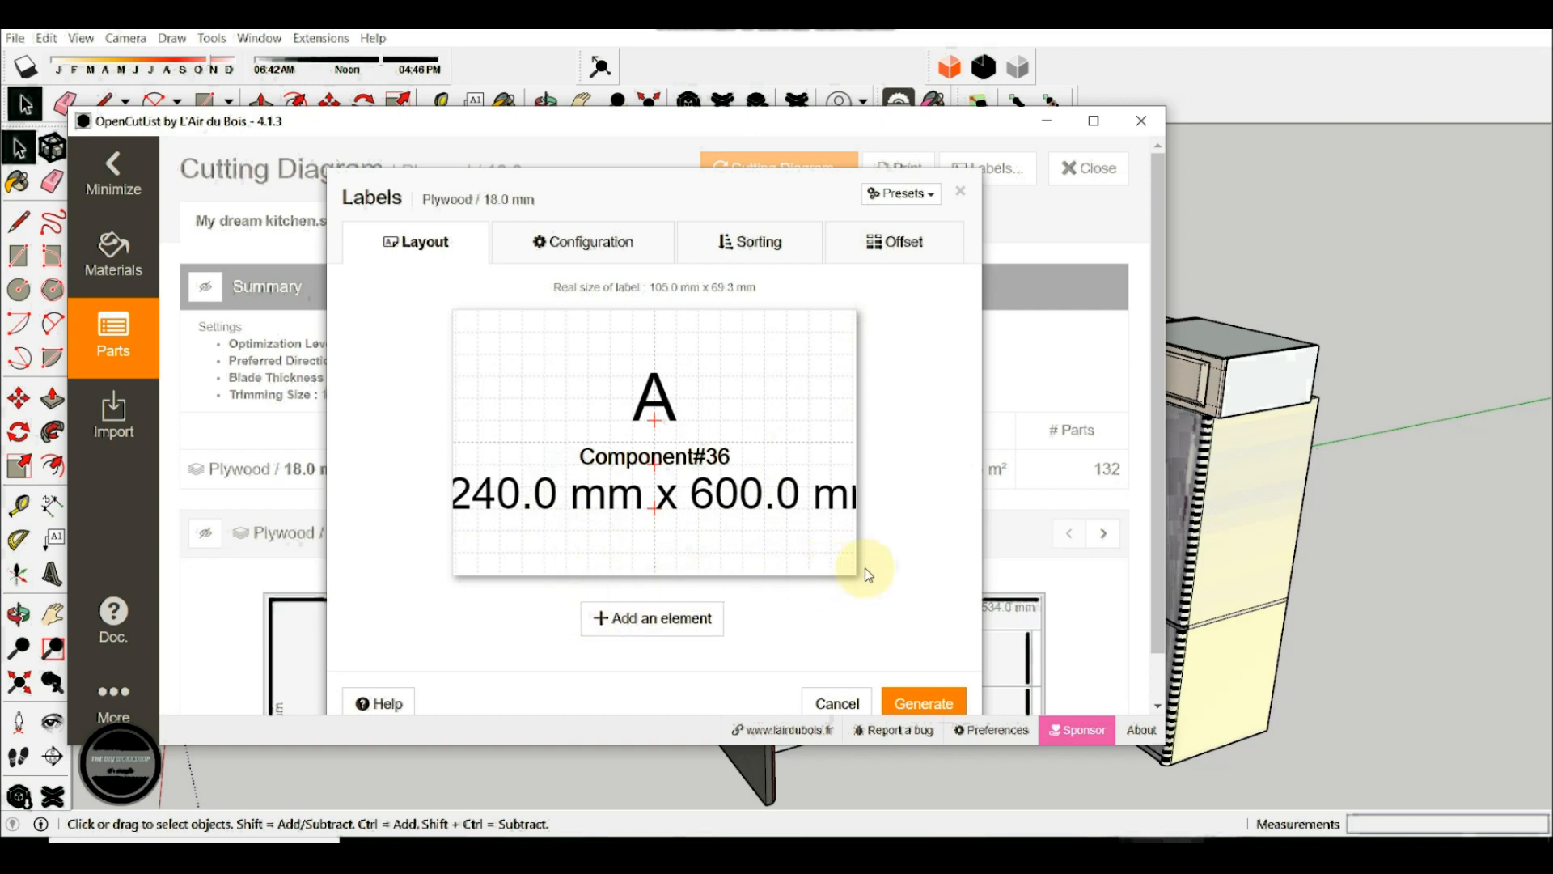
click(574, 241)
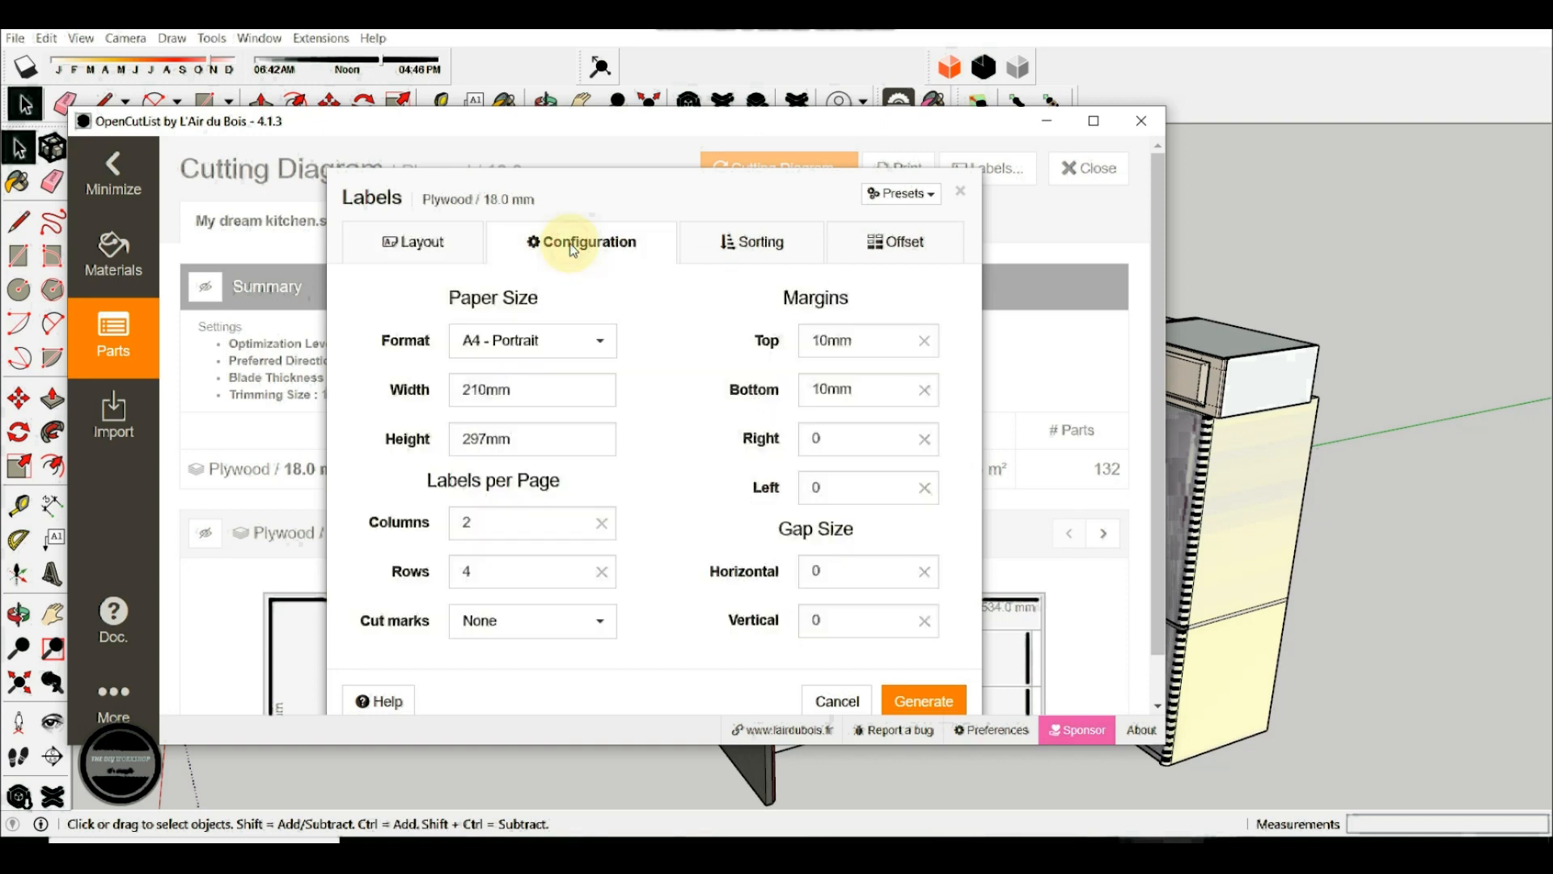
click(752, 251)
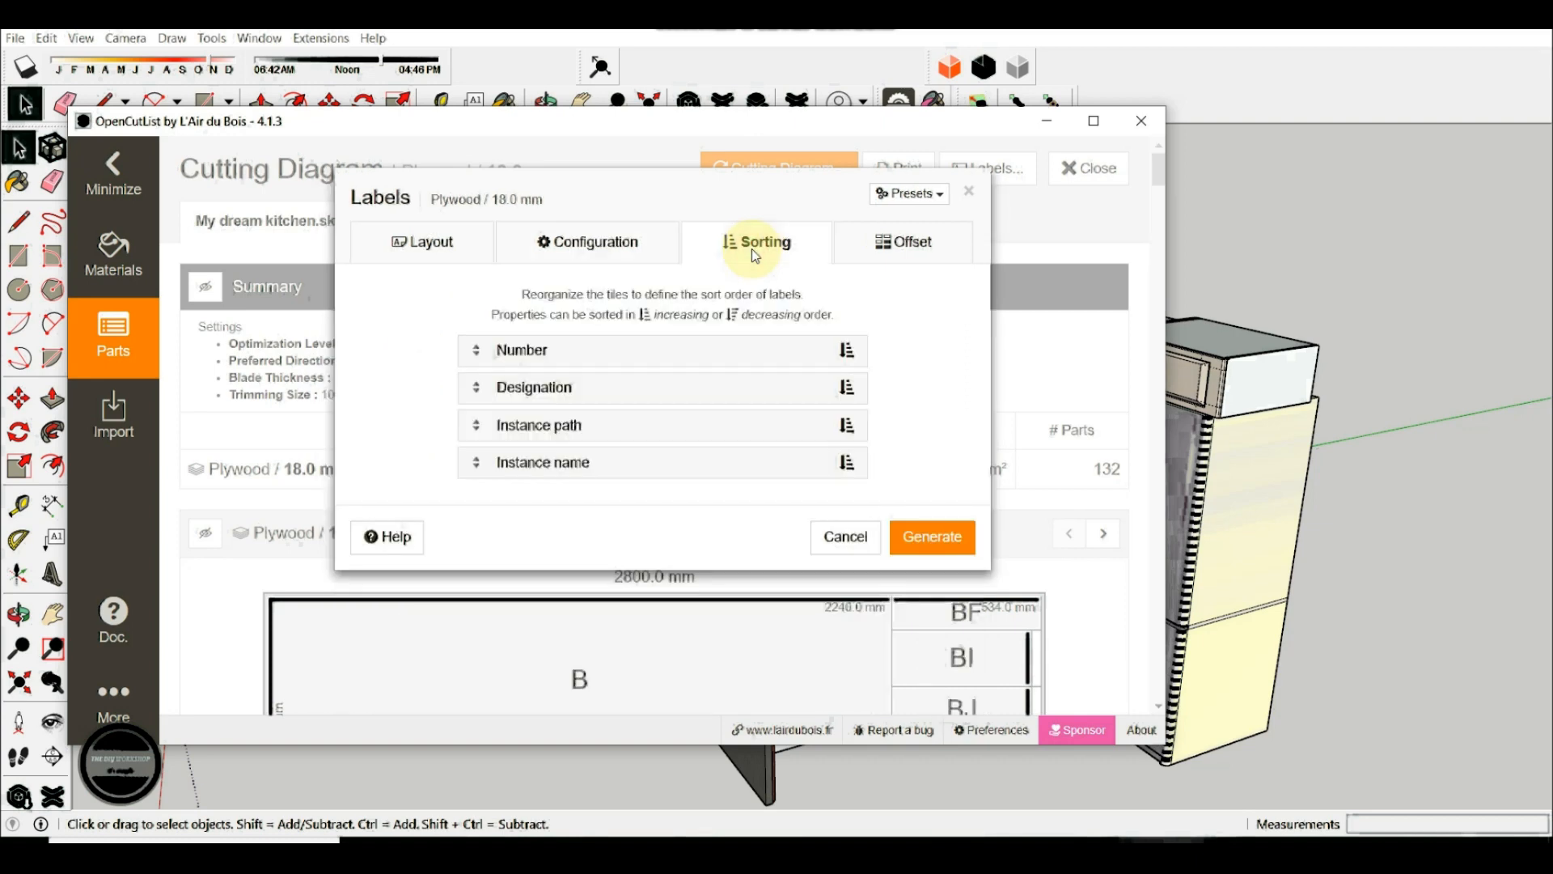
click(922, 245)
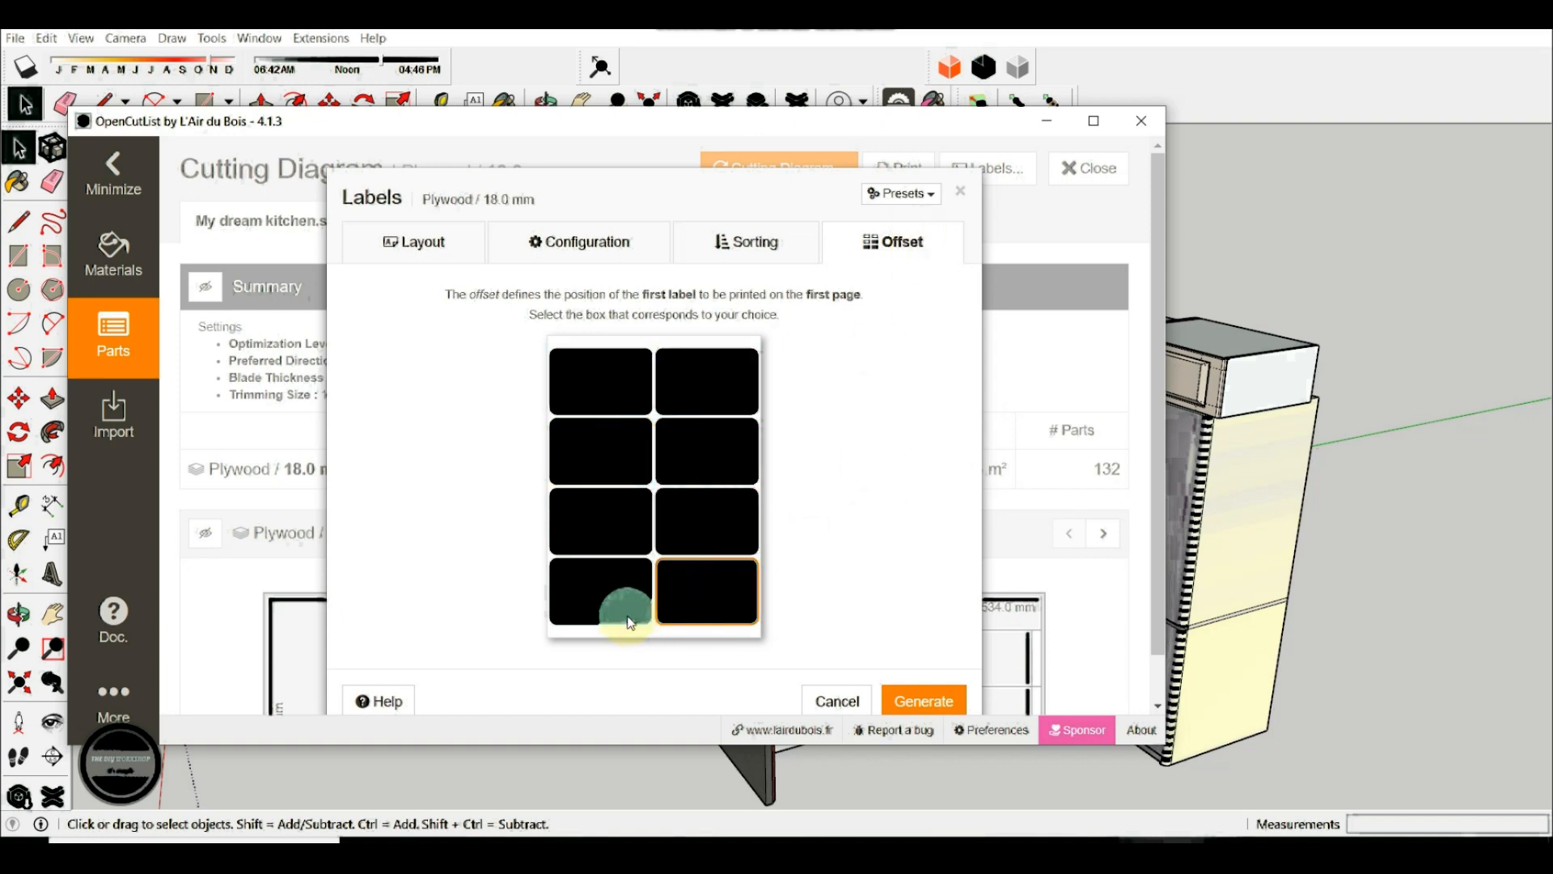
click(746, 374)
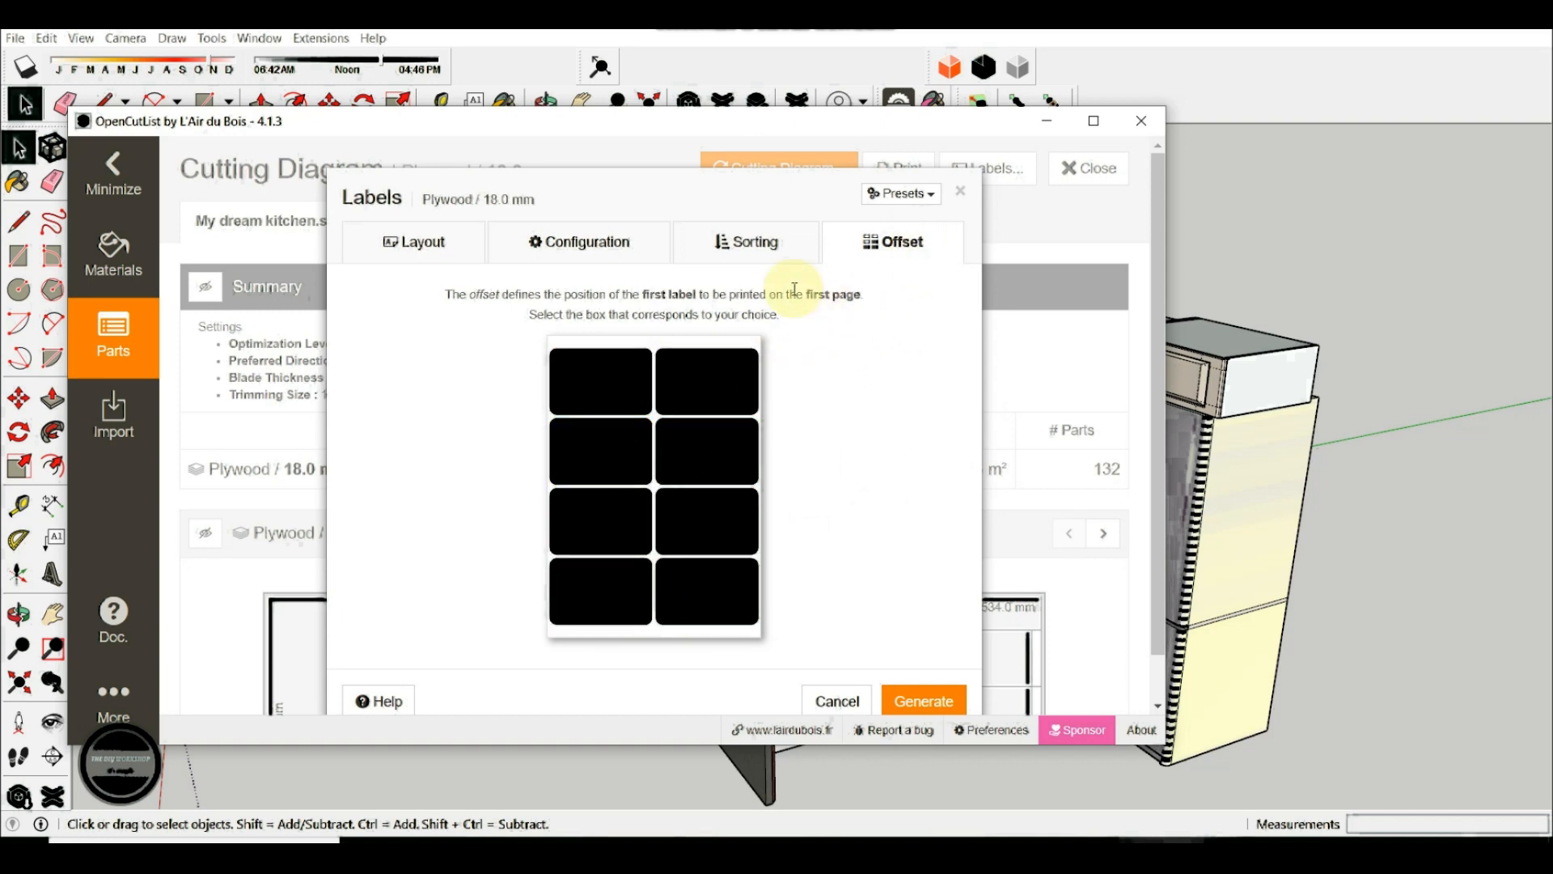
click(962, 193)
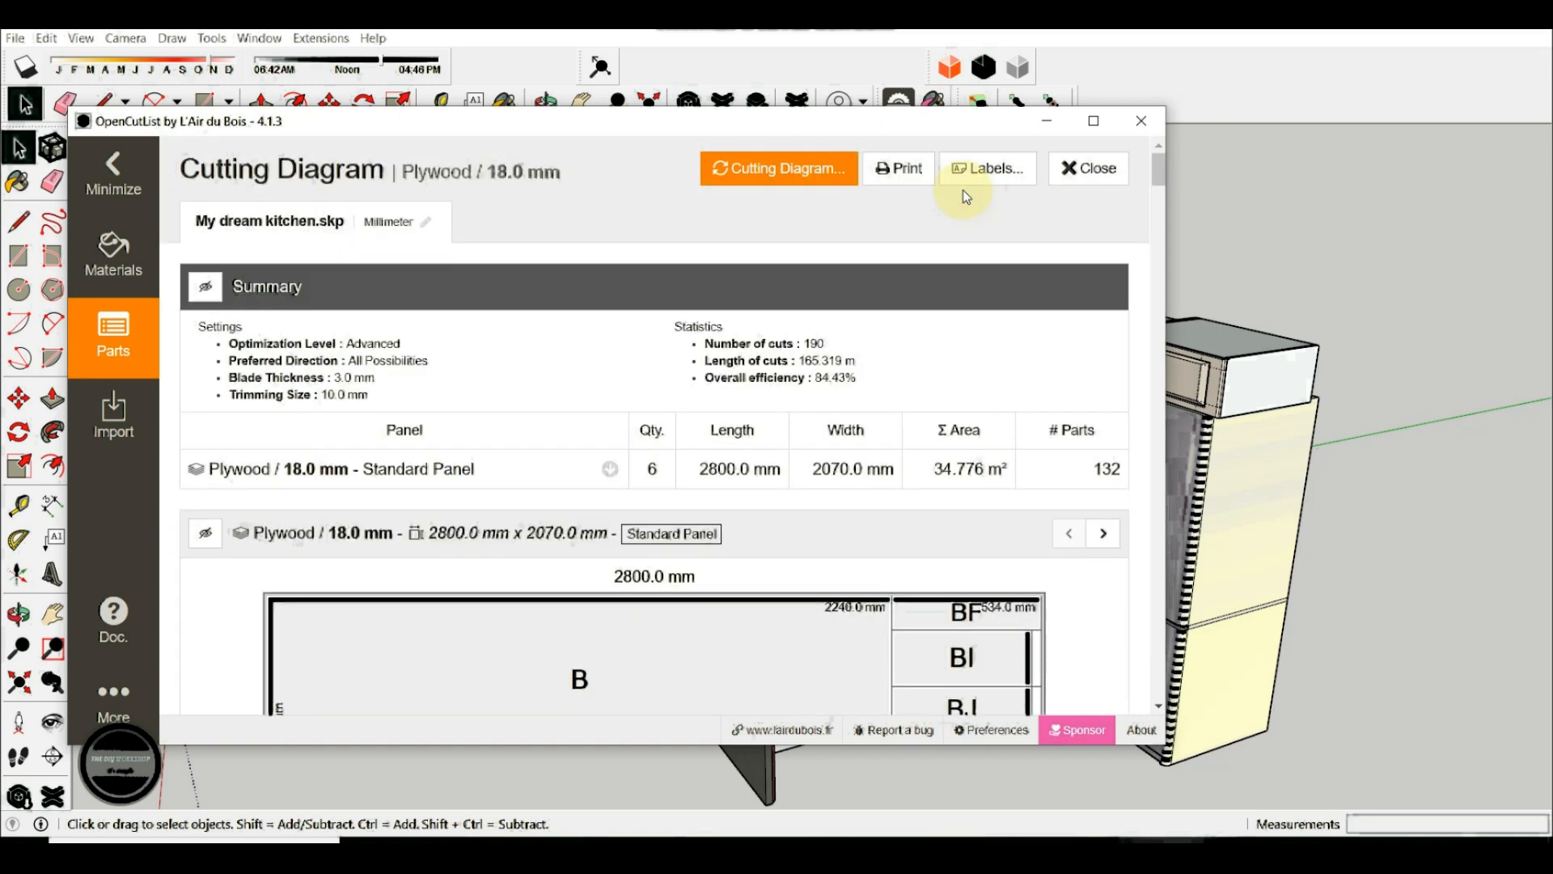
Close the plywood cutting diagram and the OpenCutList window to return to the kitchen model
click(1084, 167)
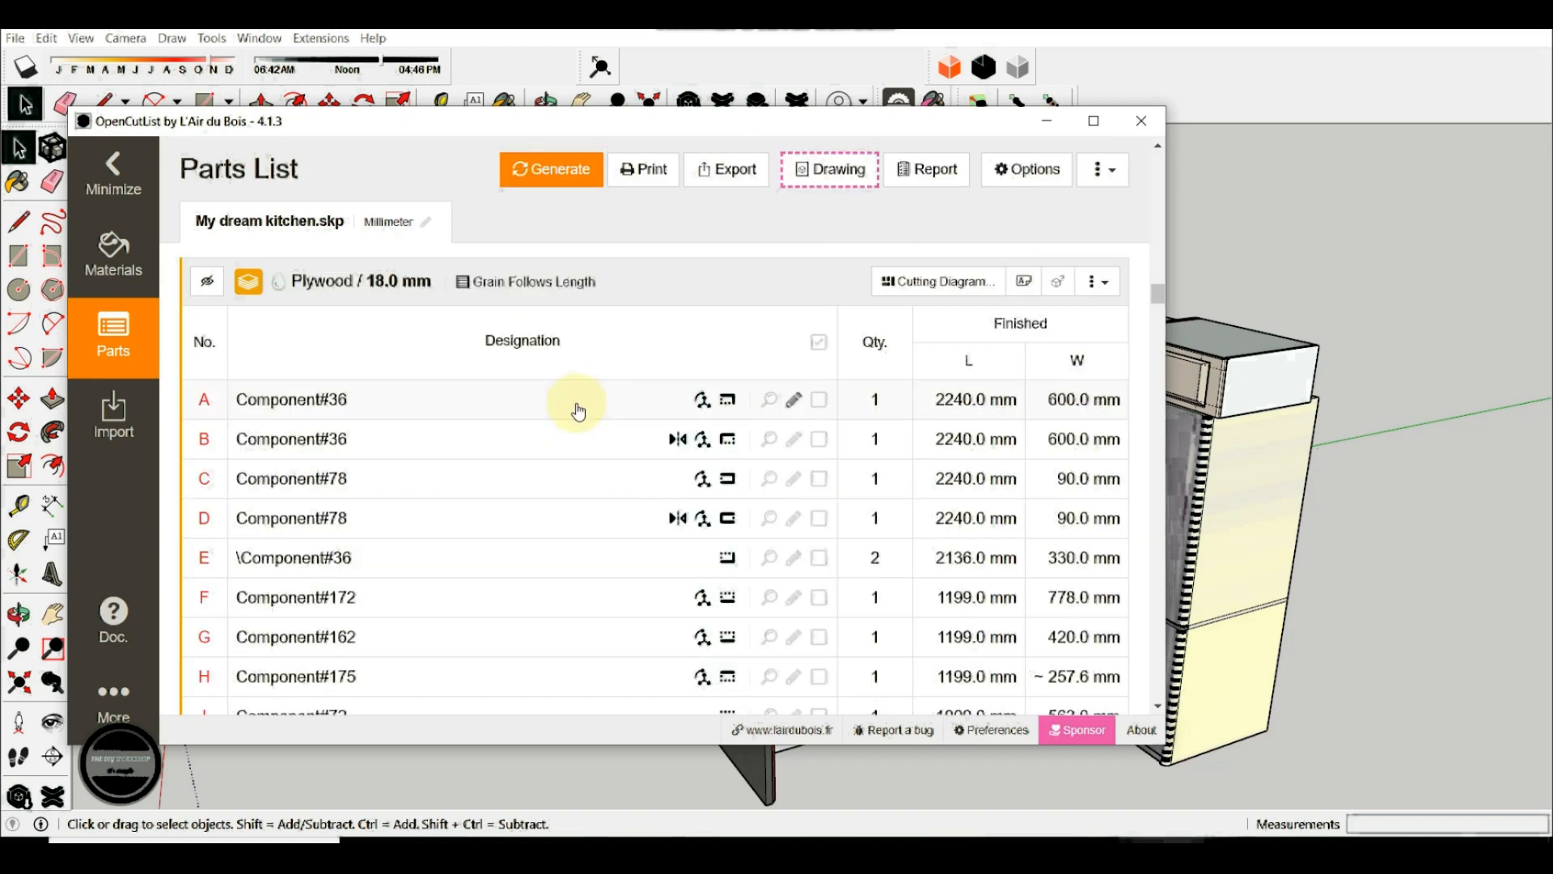
click(1152, 128)
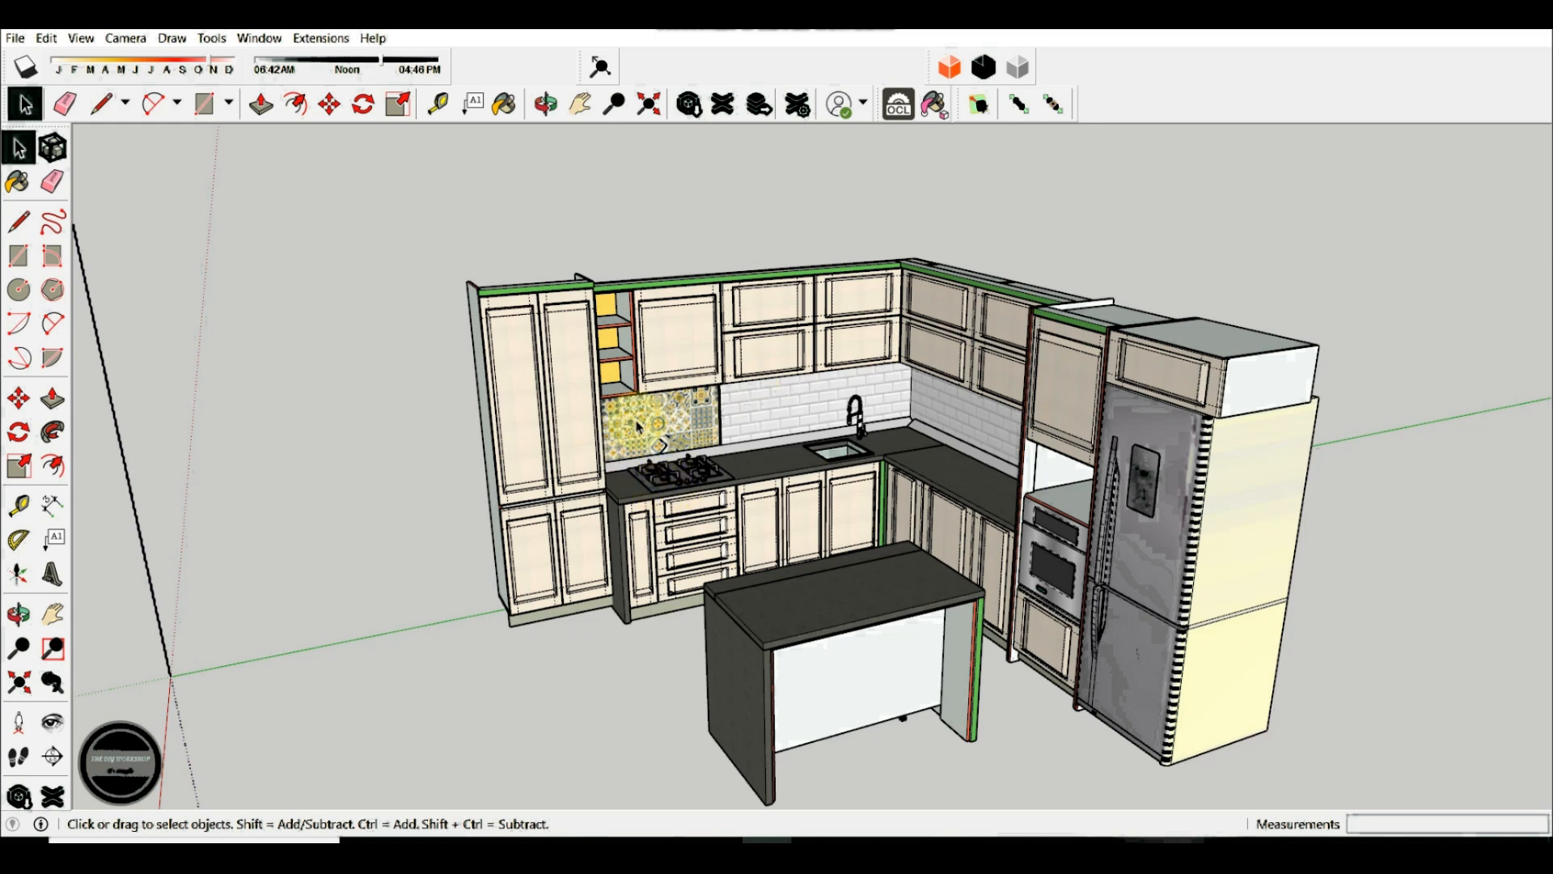
Bring up the uninstall confirmation for OpenCutList in the Extension Manager, cancel the removal and close the manager
click(258, 36)
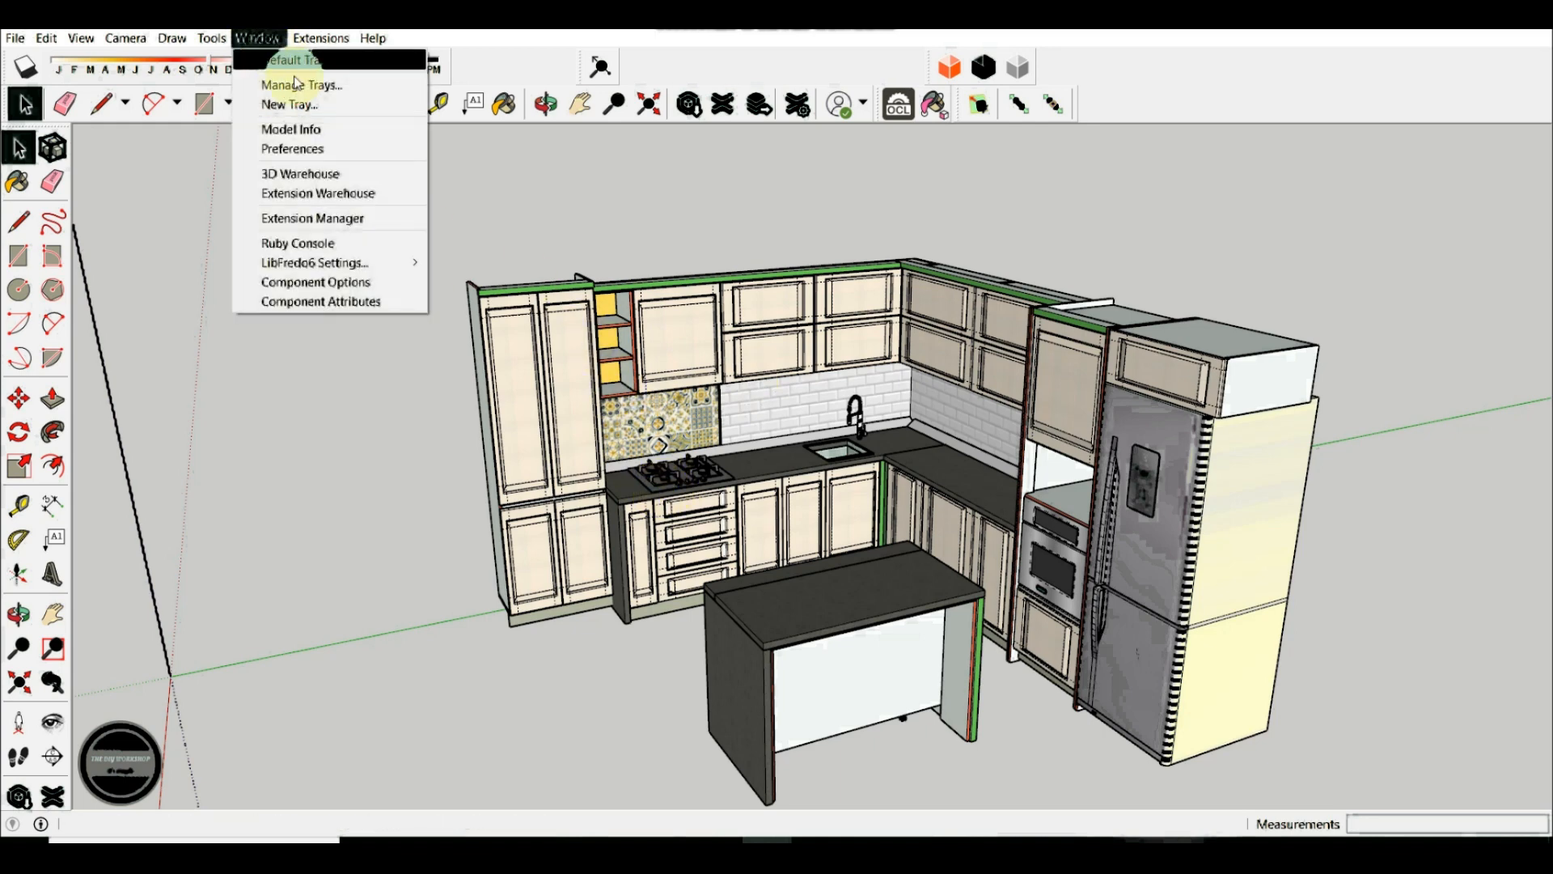
click(350, 223)
click(656, 169)
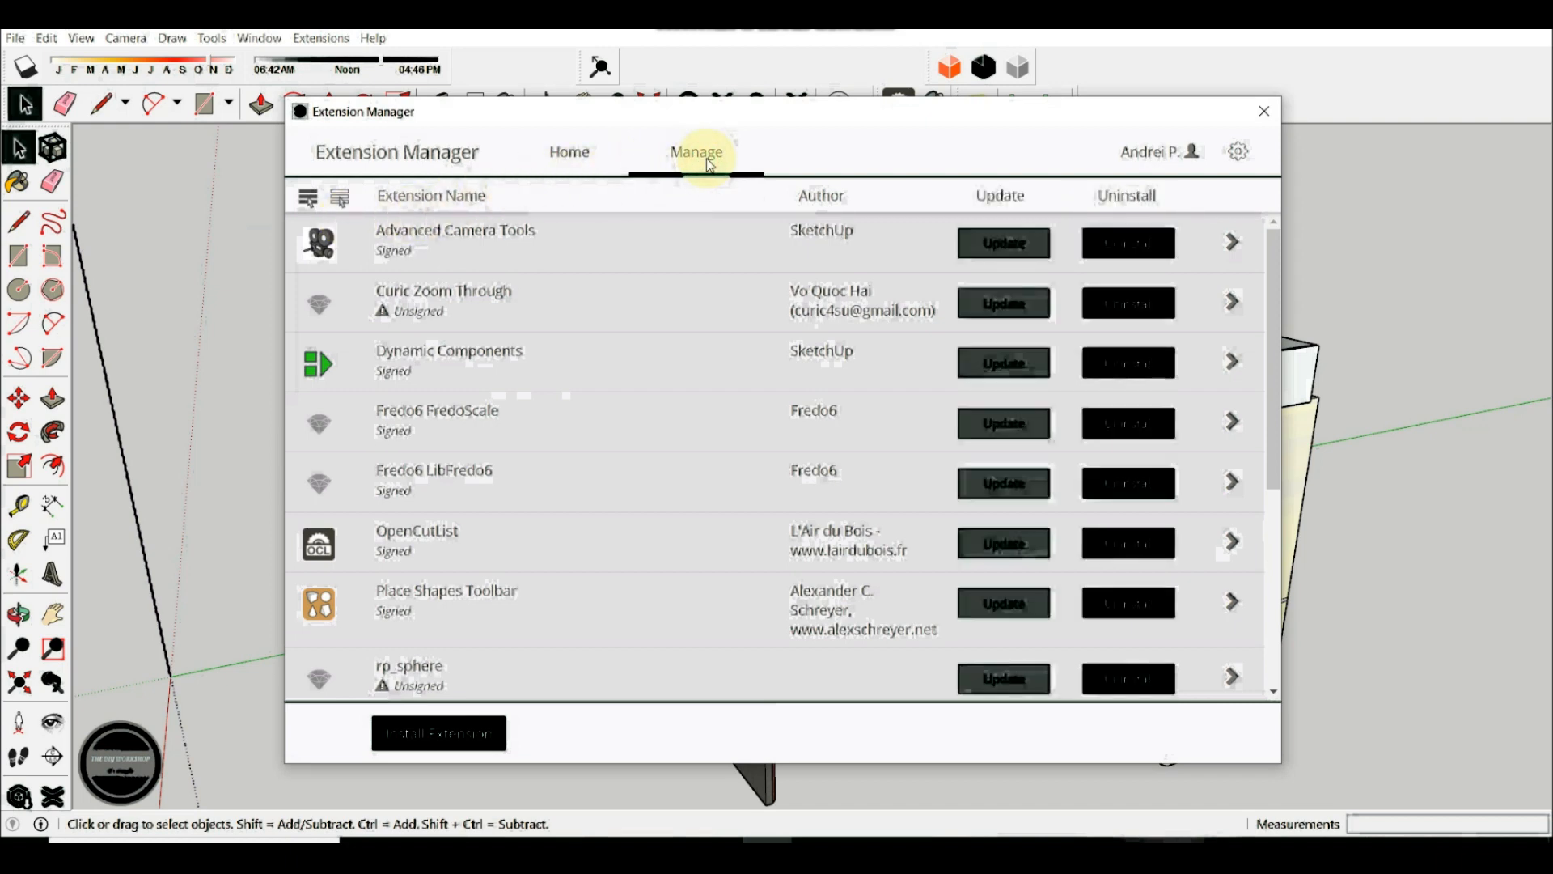
click(555, 556)
click(553, 553)
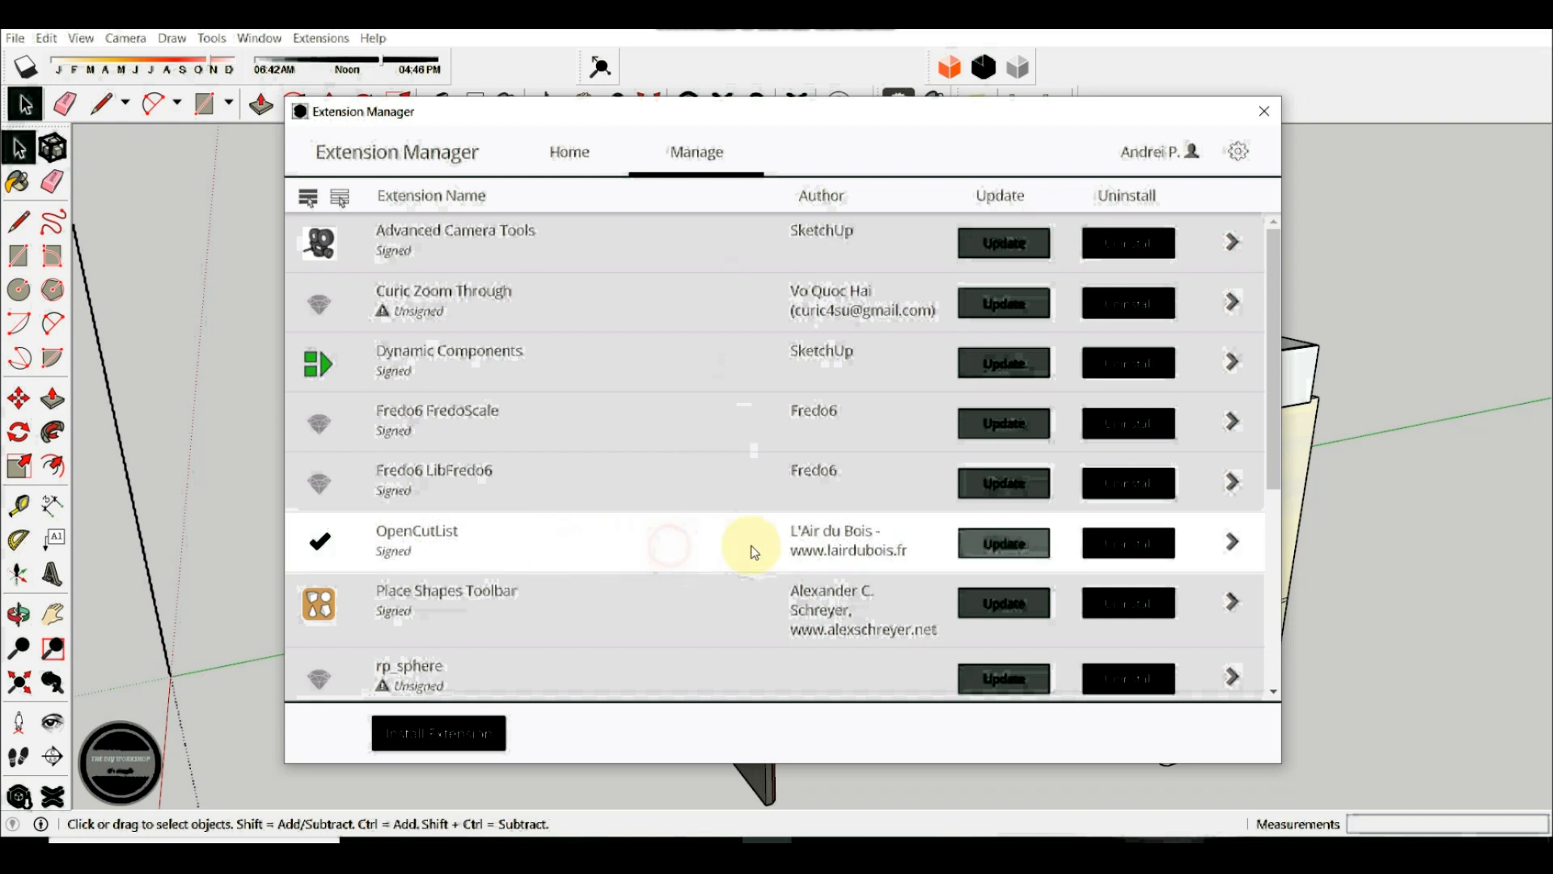
click(1154, 556)
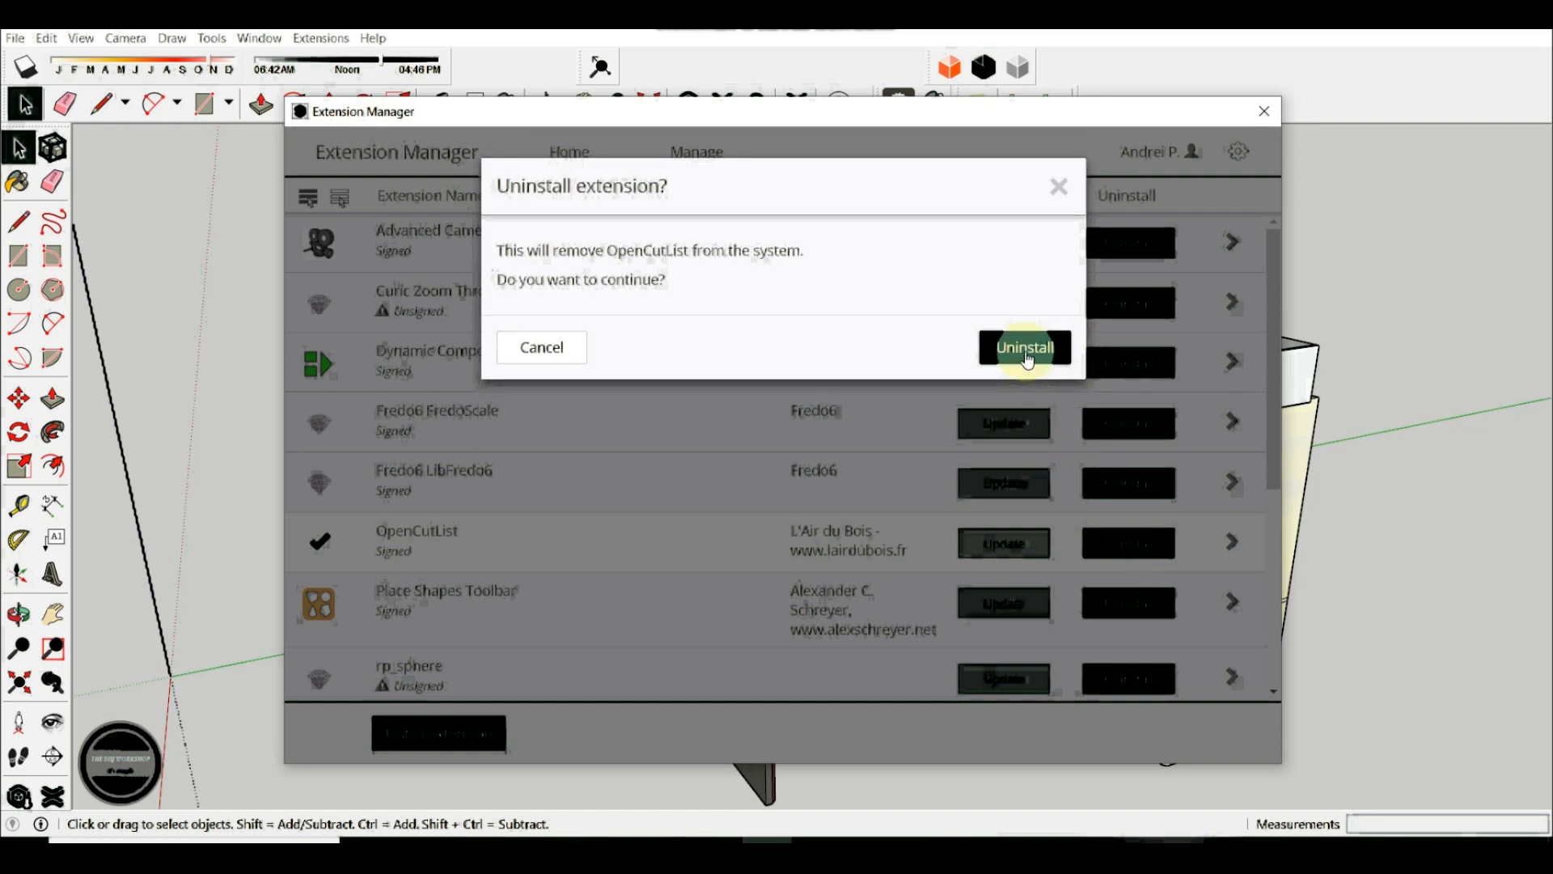
click(1058, 183)
click(1264, 109)
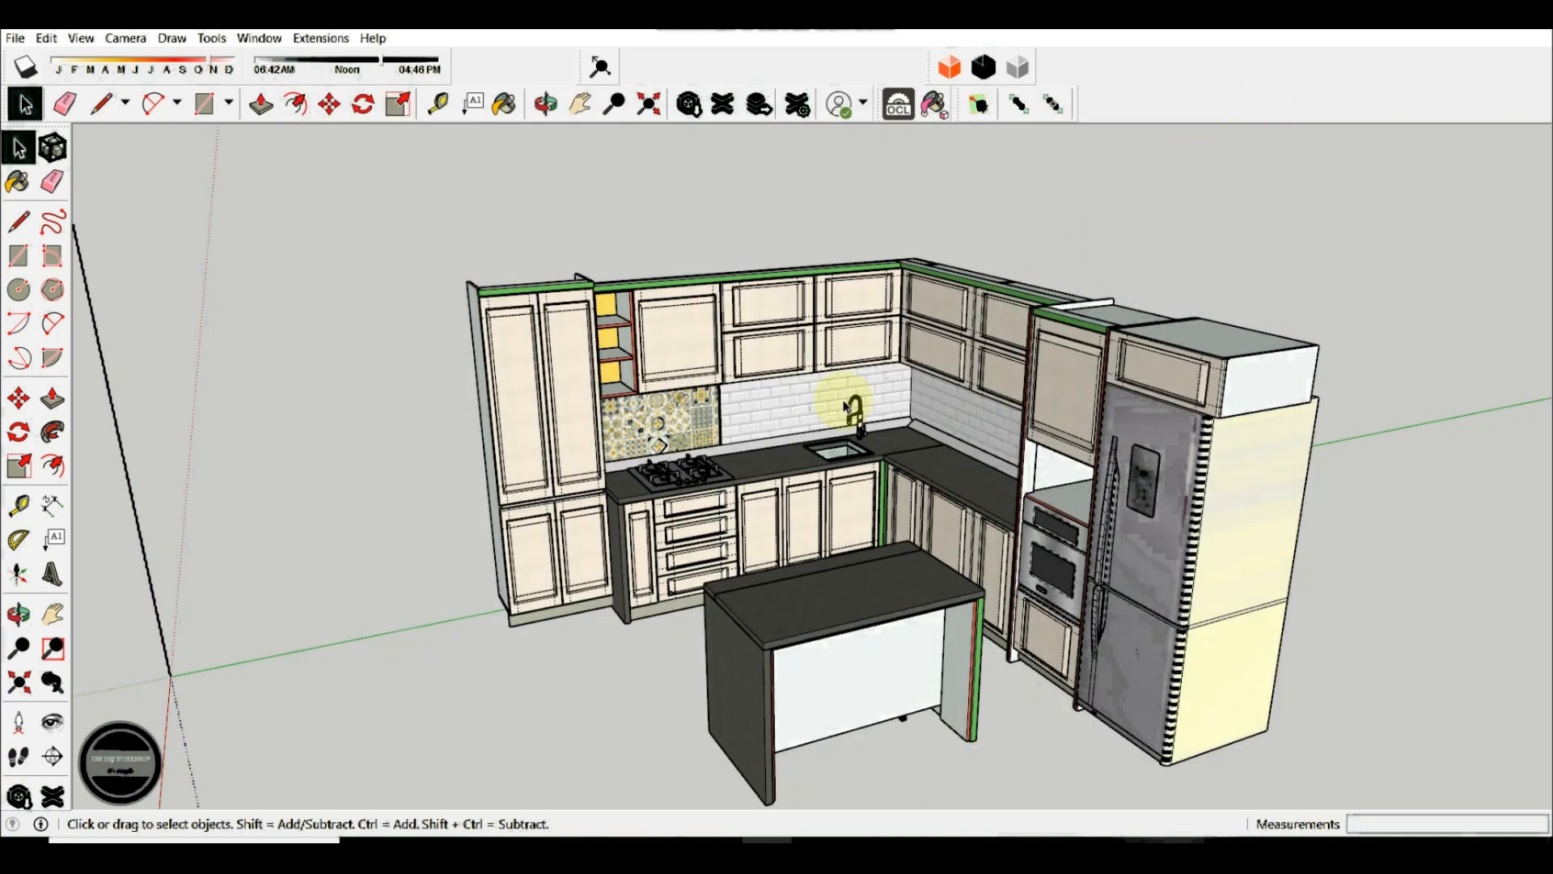
Examine the kitchen model from several angles, from the overall layout to the oven column and the cabinet interiors
scroll(441, 404, down, 1)
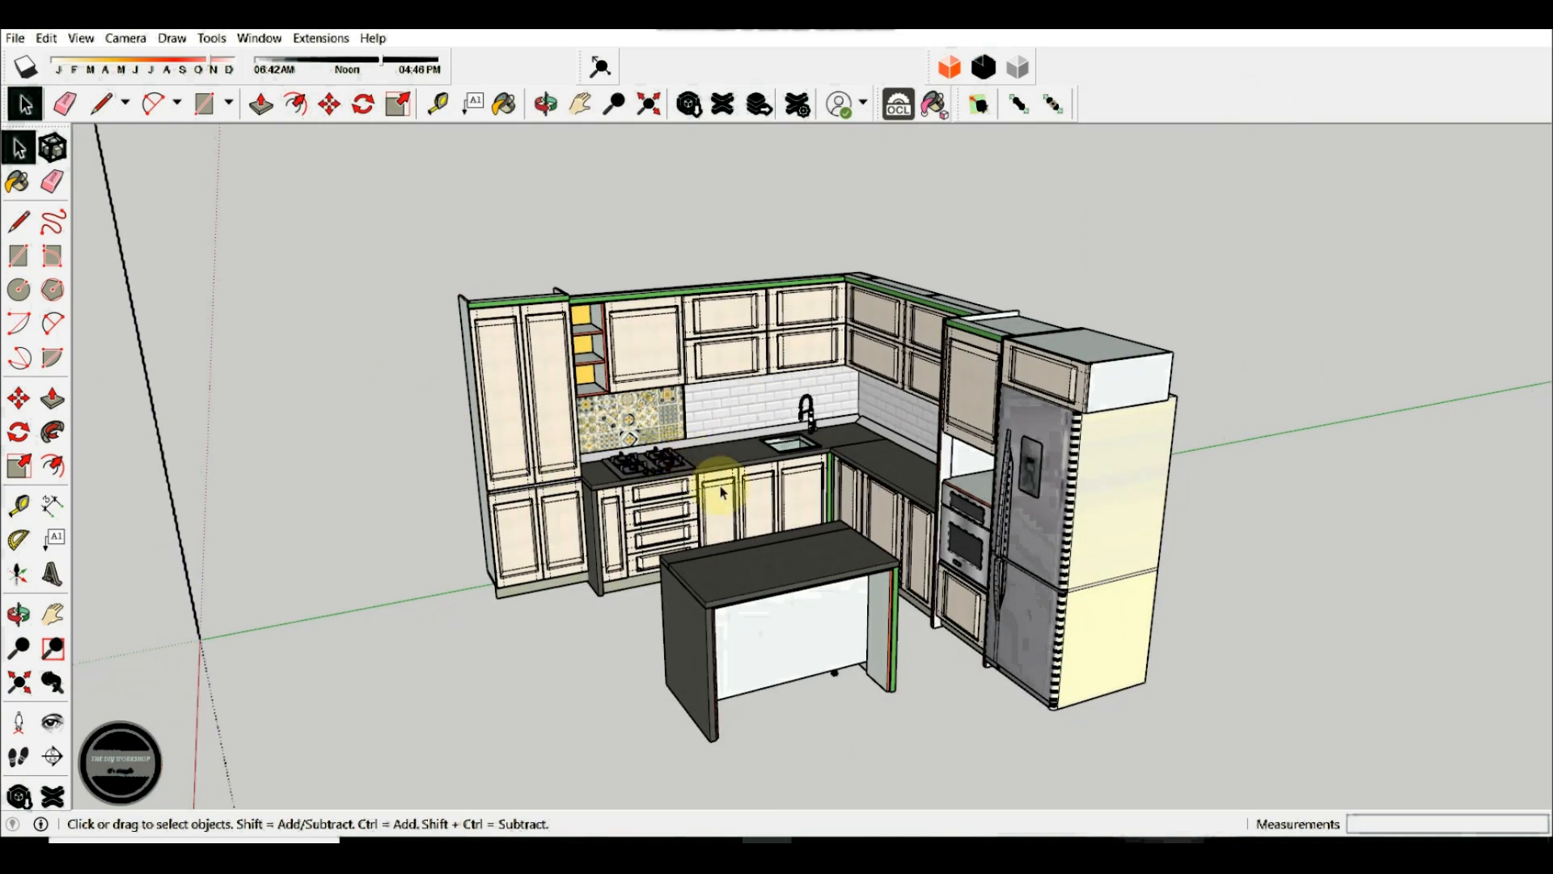
scroll(658, 485, down, 2)
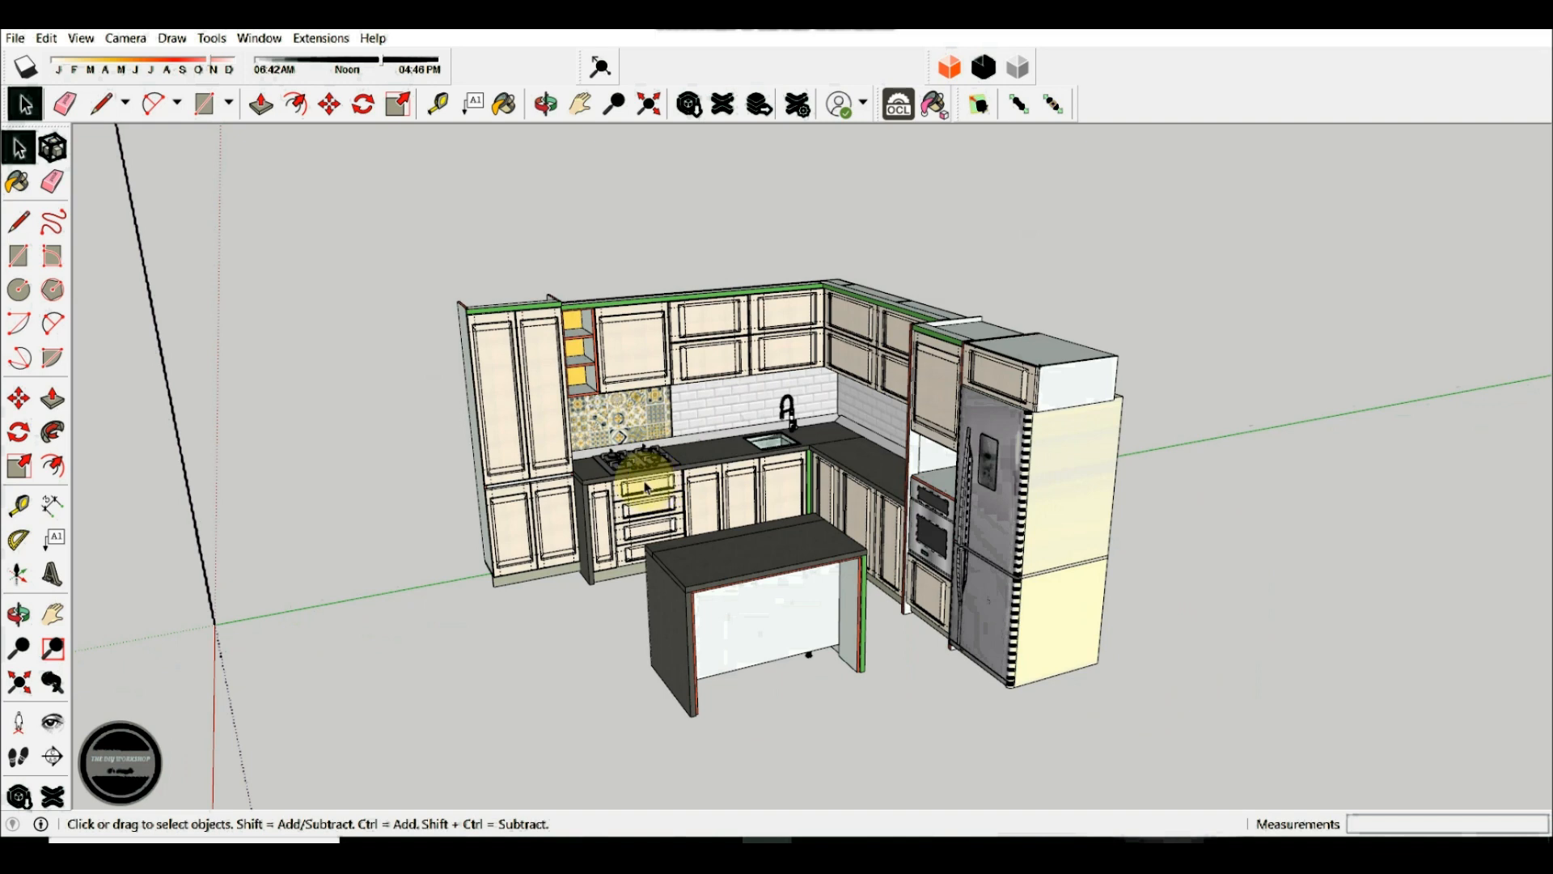
scroll(678, 530, up, 1)
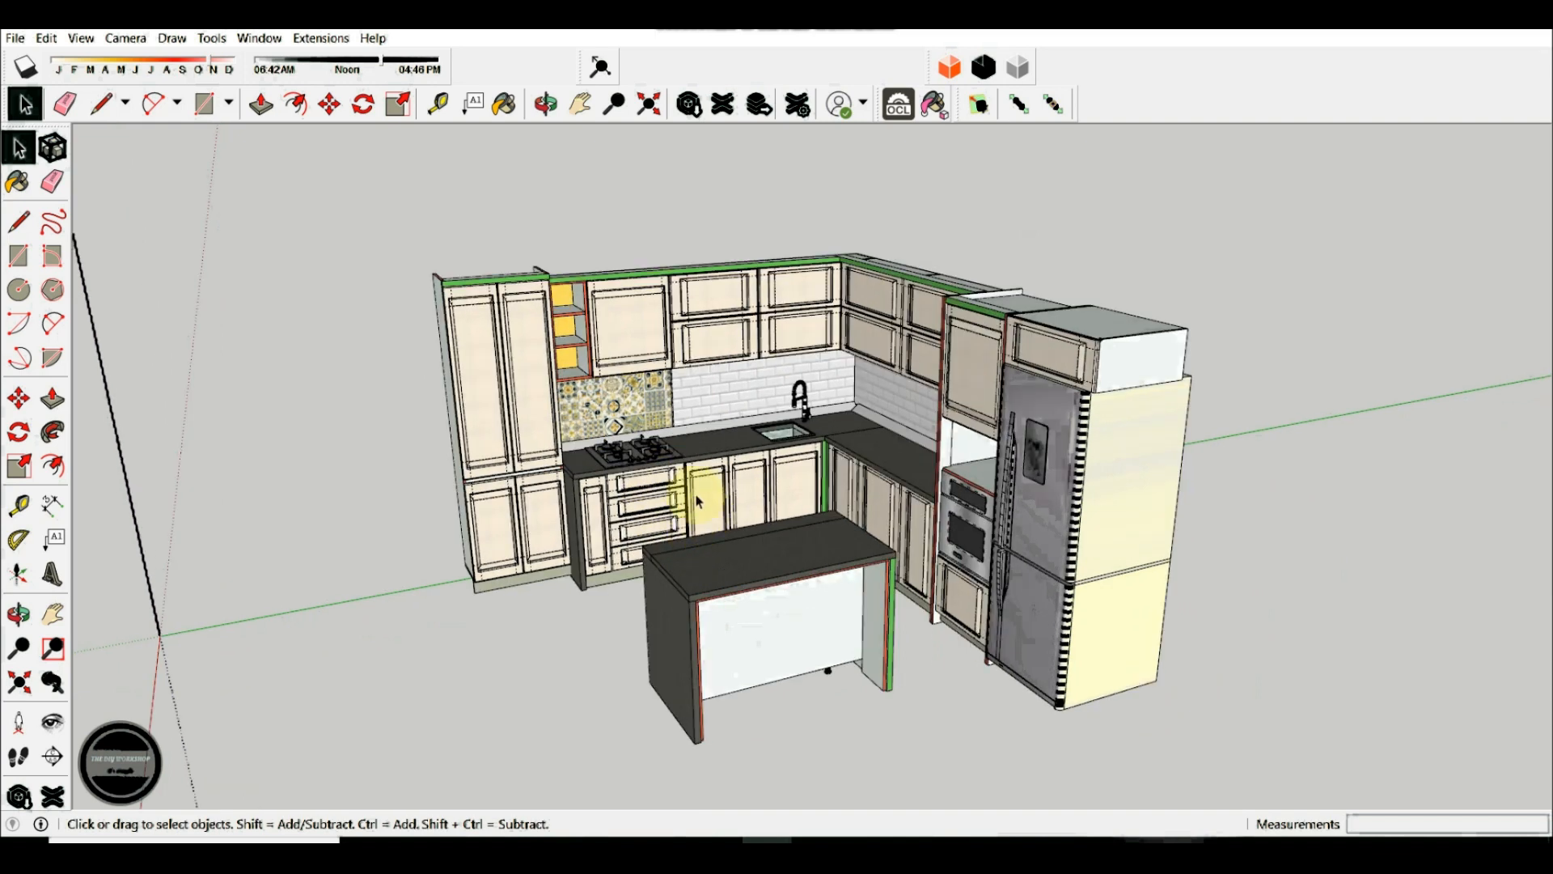
scroll(718, 428, up, 1)
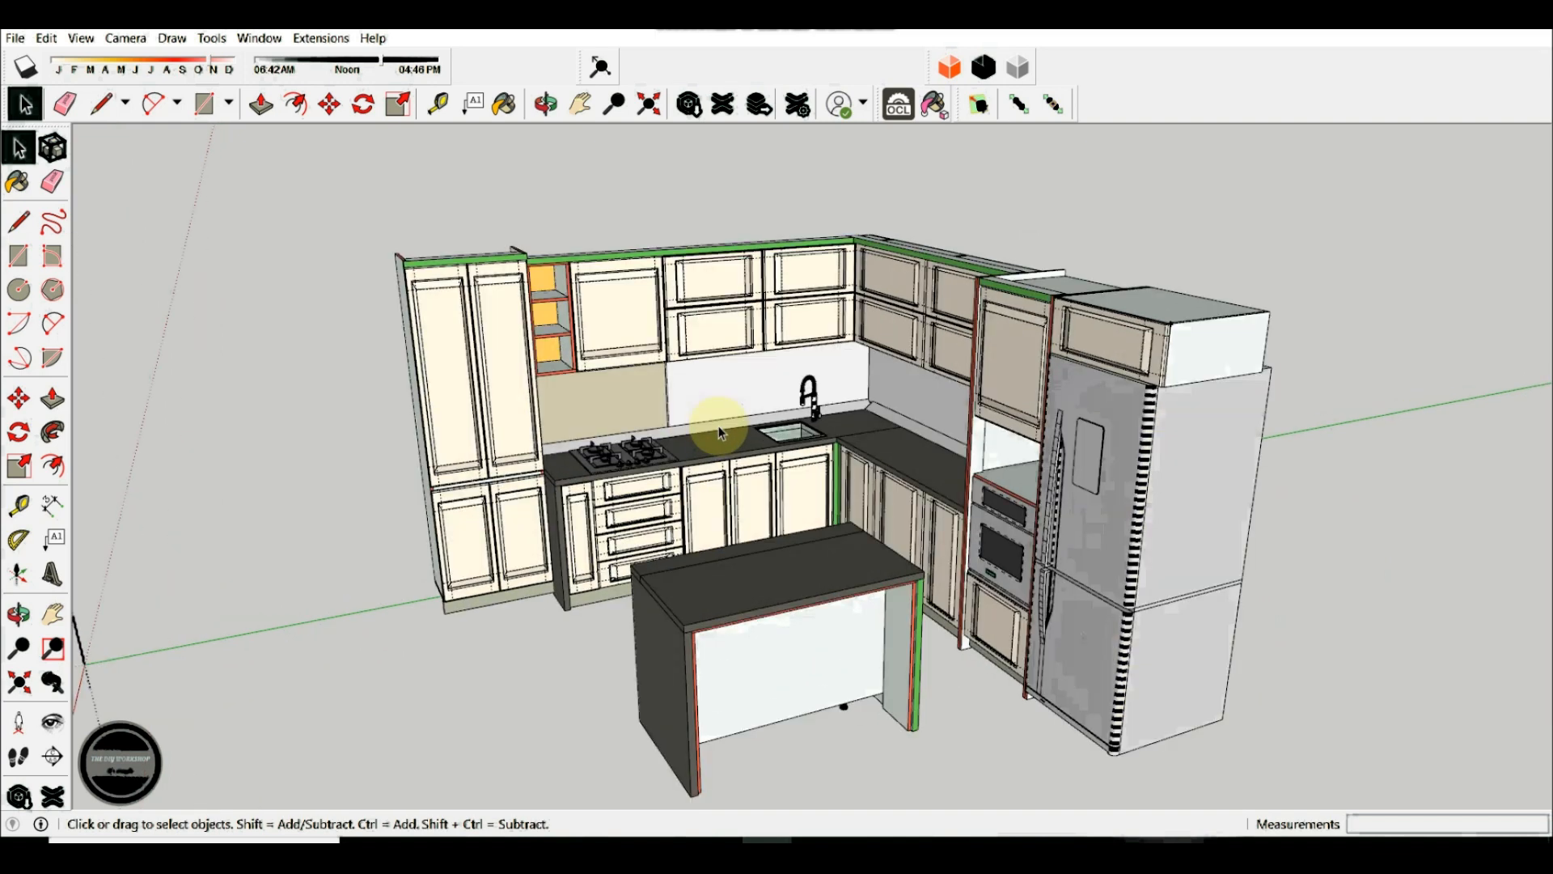
middle_drag(719, 426, 571, 400)
scroll(795, 432, up, 6)
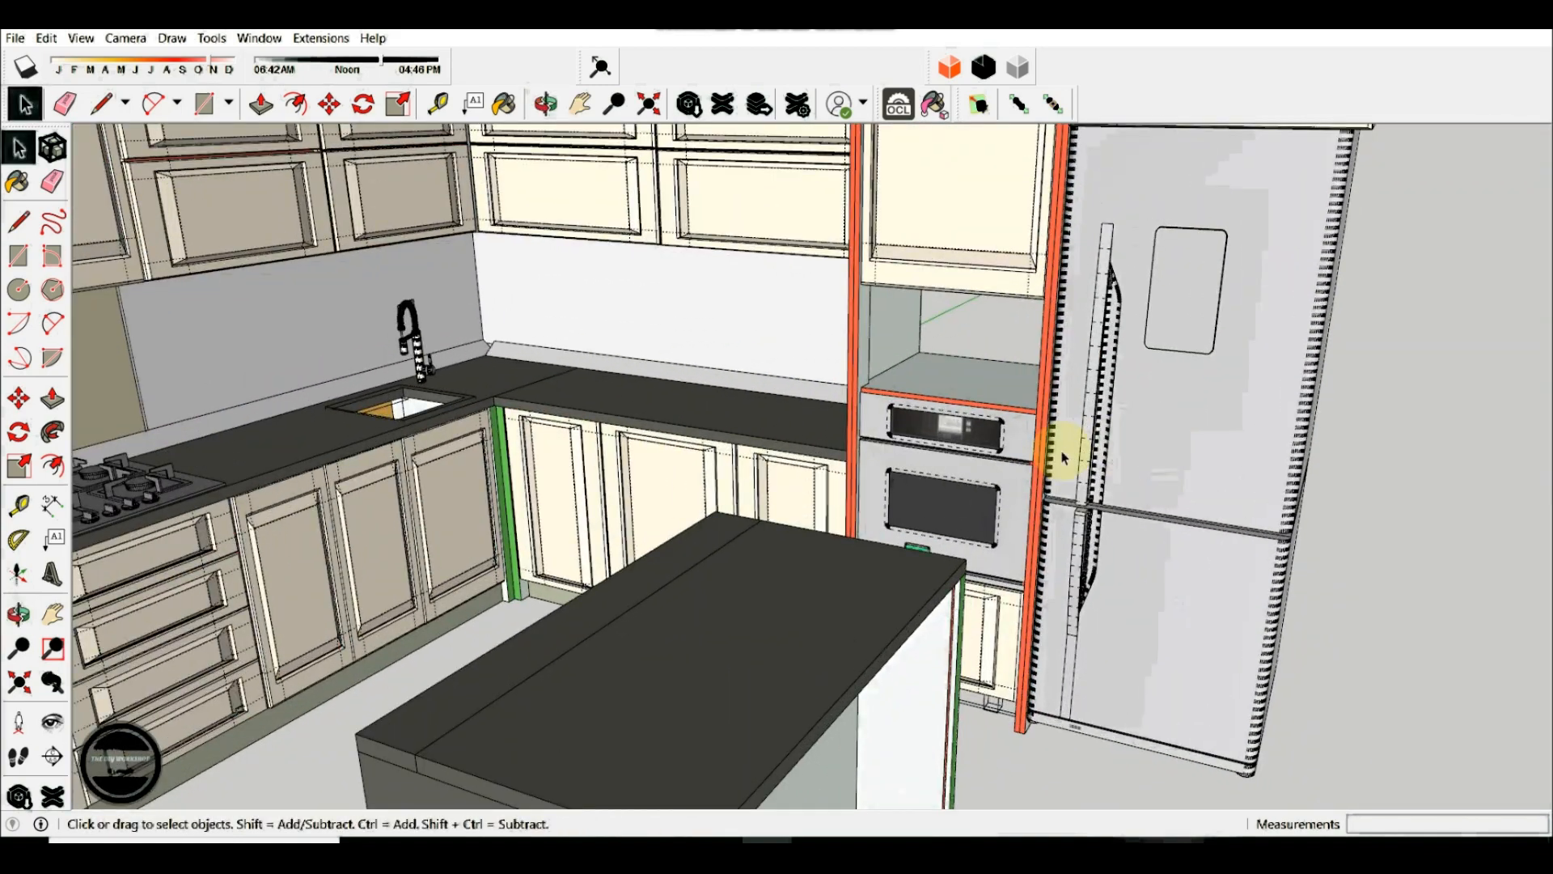
middle_drag(1060, 444, 624, 410)
scroll(807, 420, up, 3)
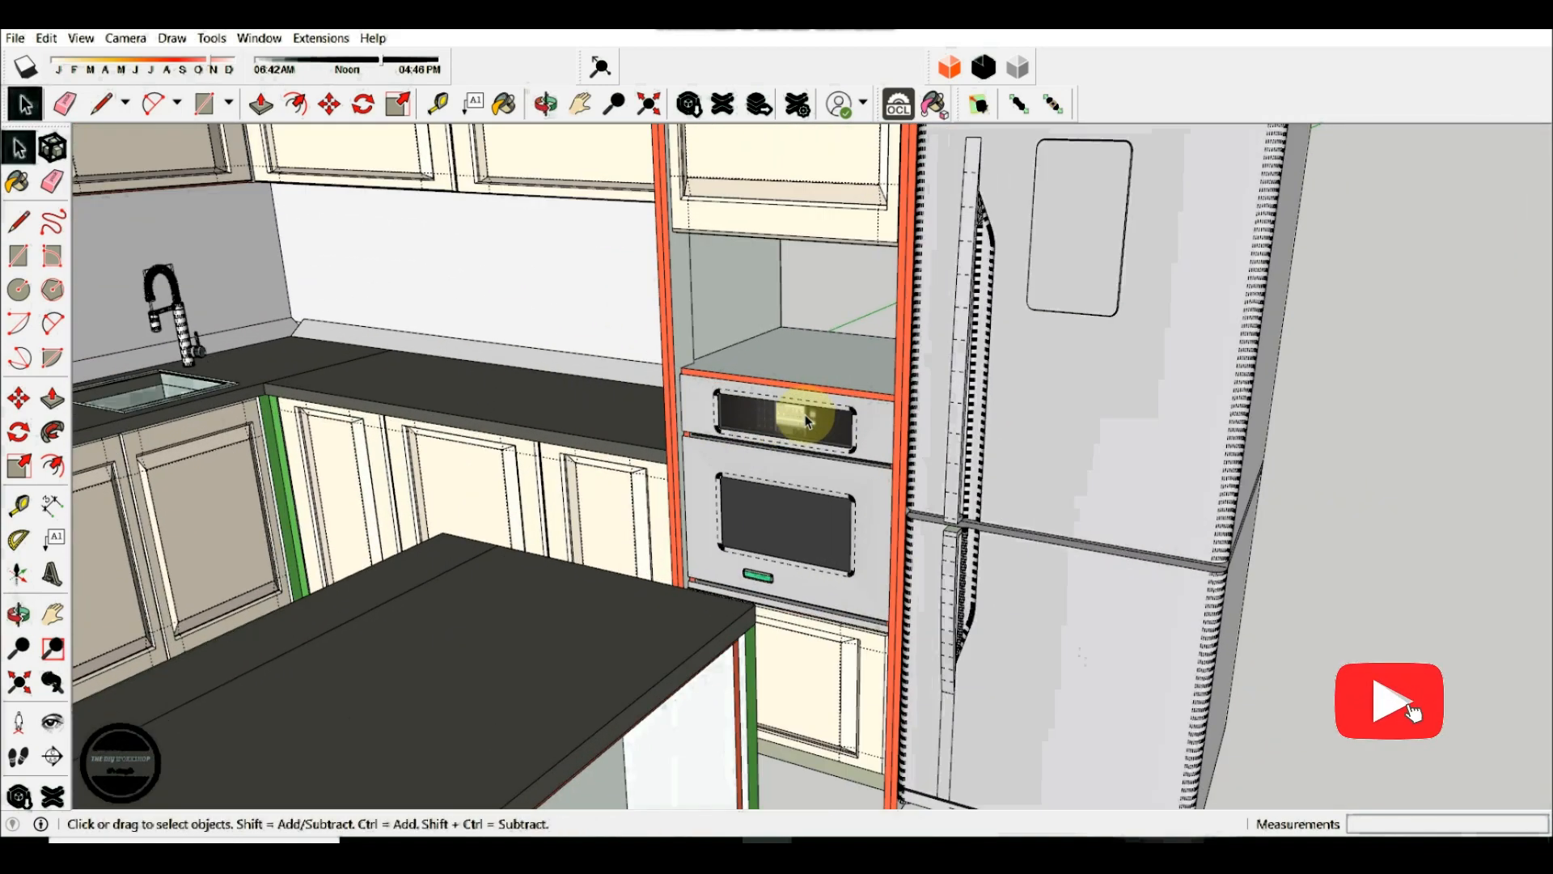
scroll(806, 420, up, 3)
middle_drag(749, 409, 854, 417)
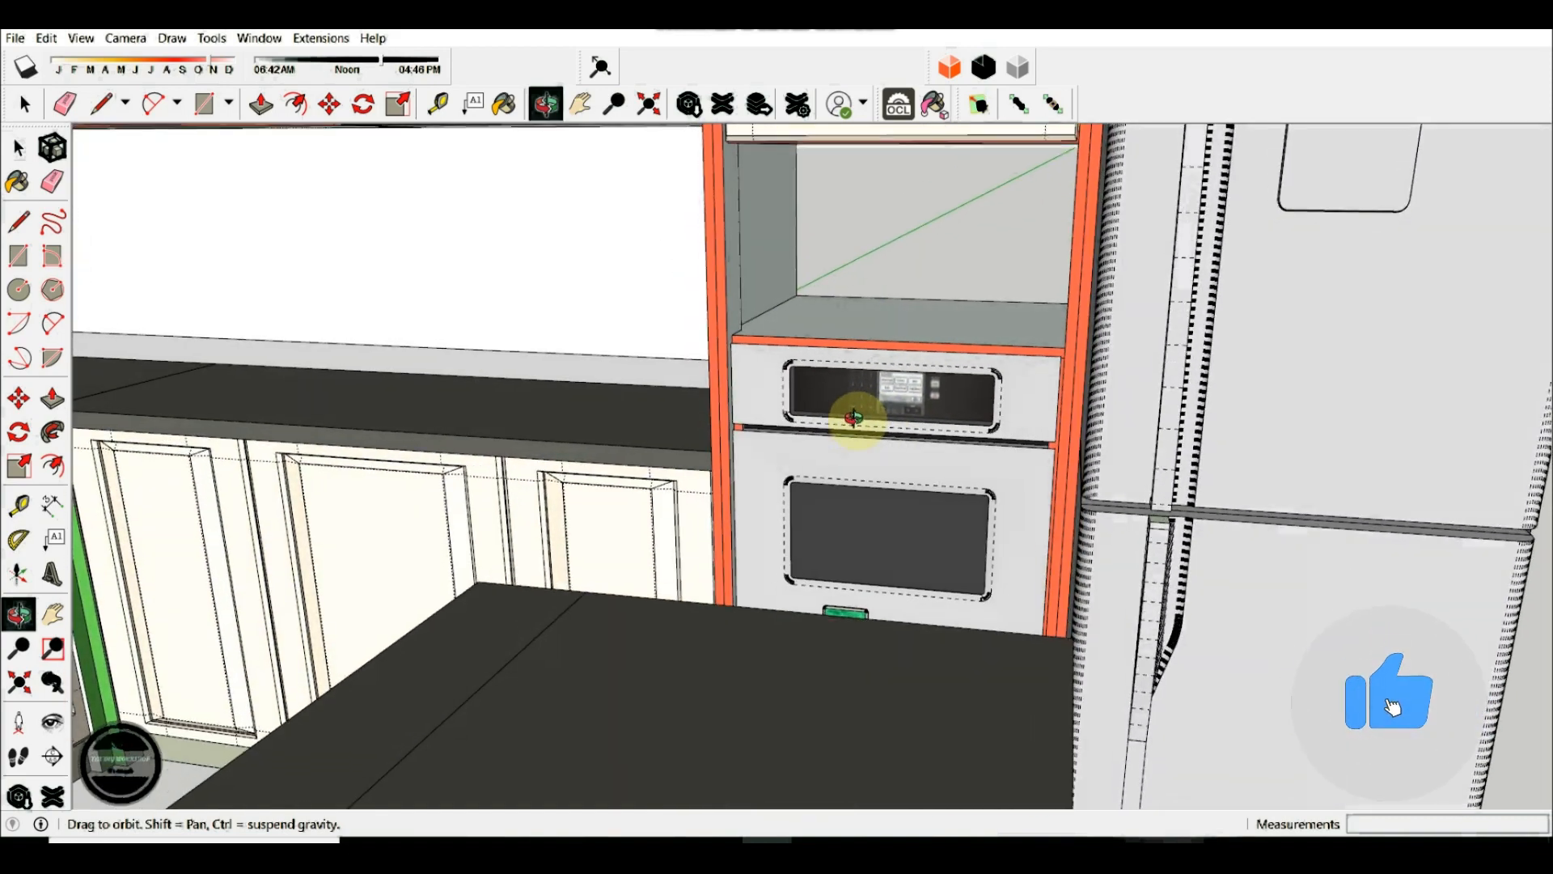
scroll(700, 416, down, 10)
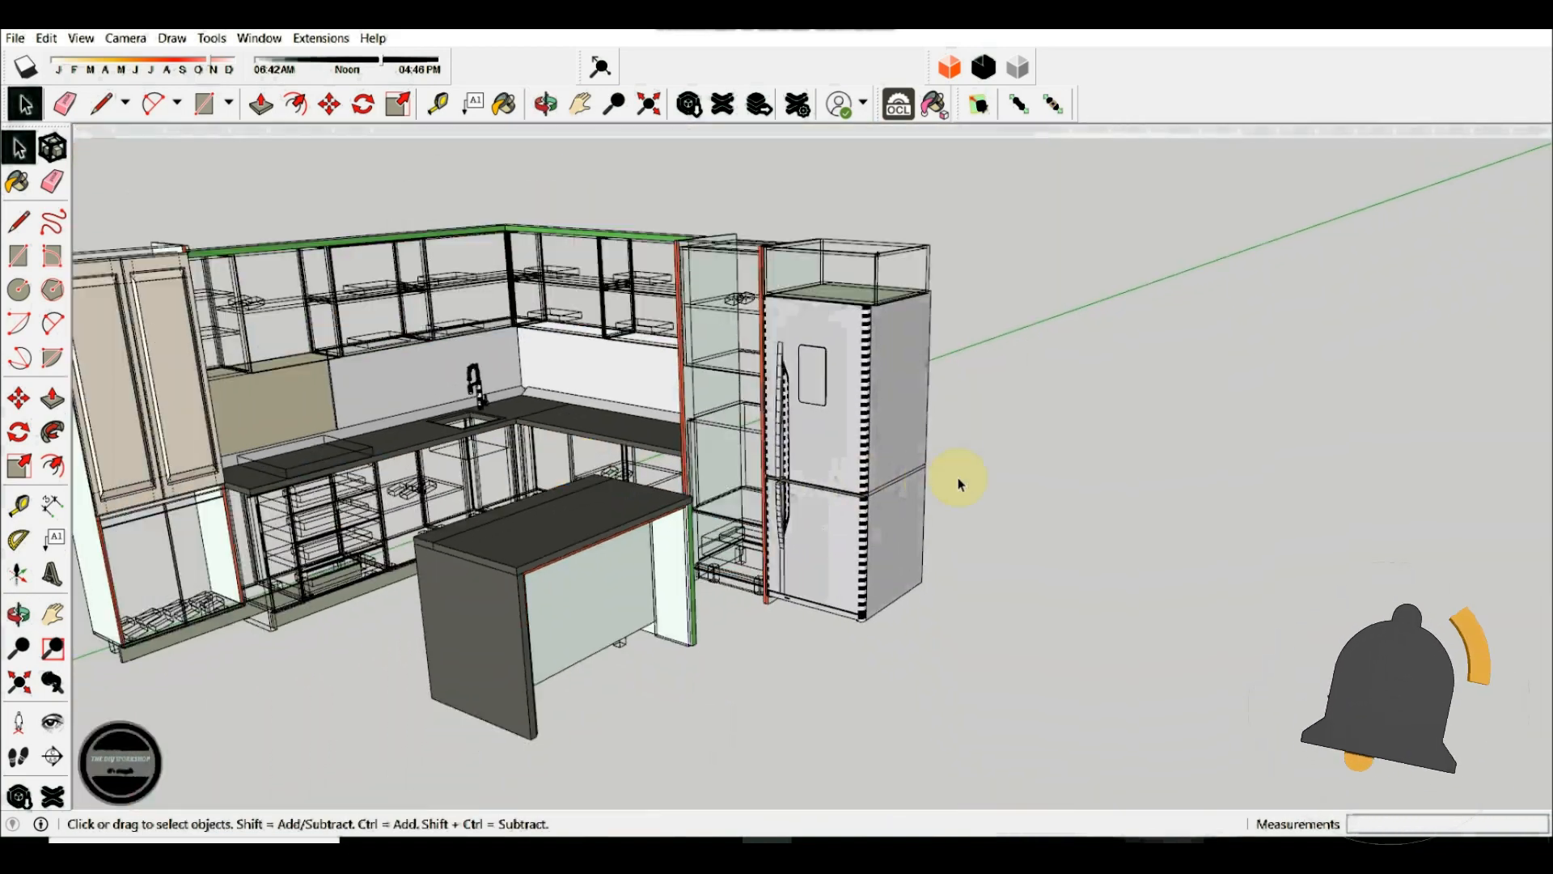
scroll(528, 440, up, 3)
middle_drag(527, 440, 653, 496)
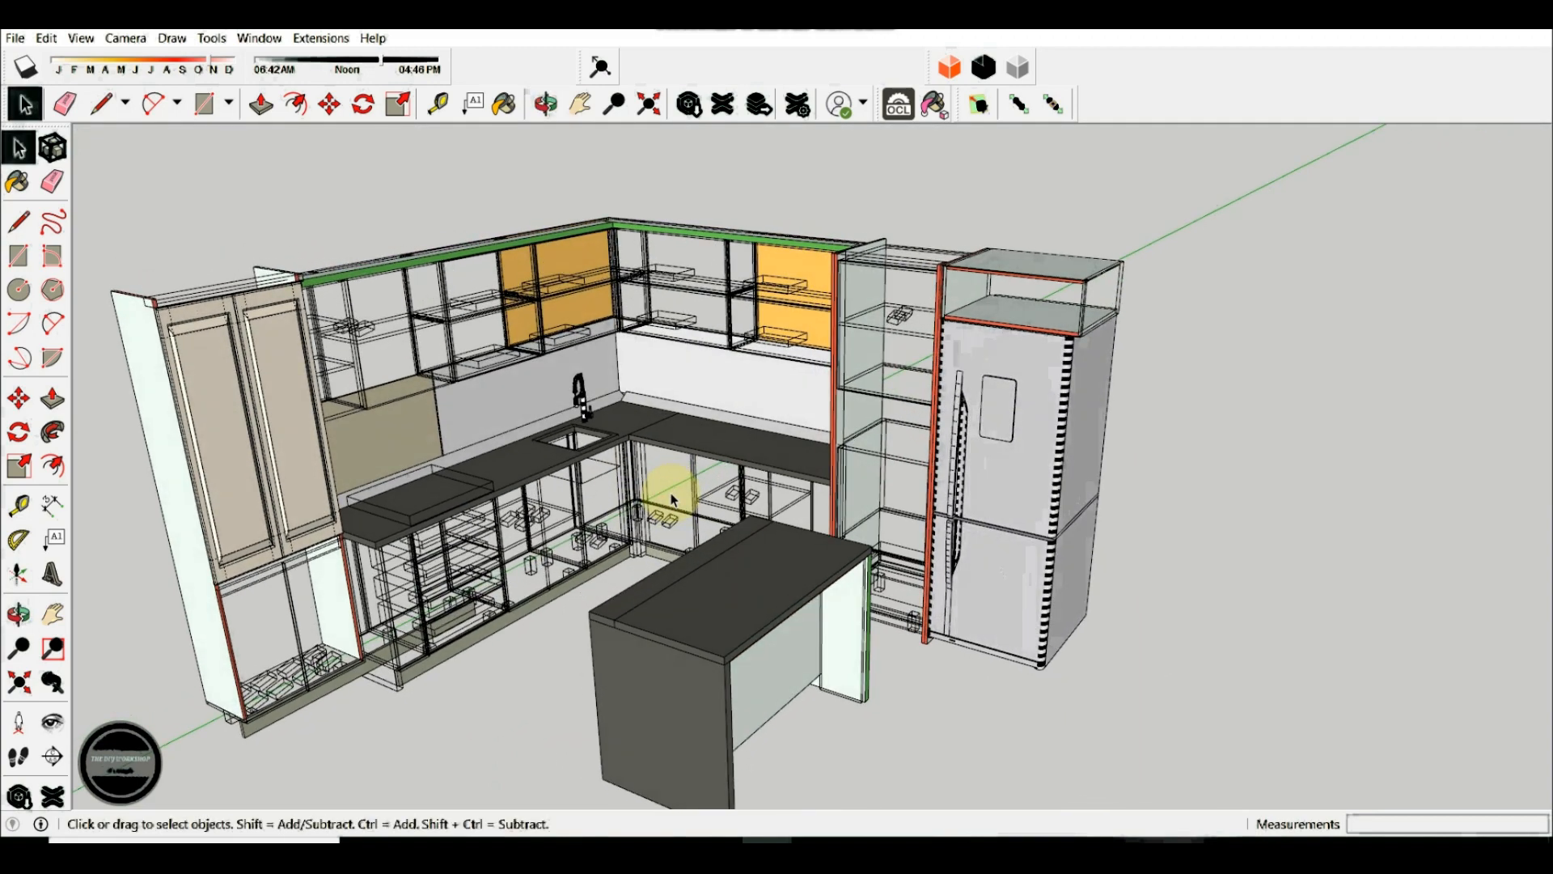